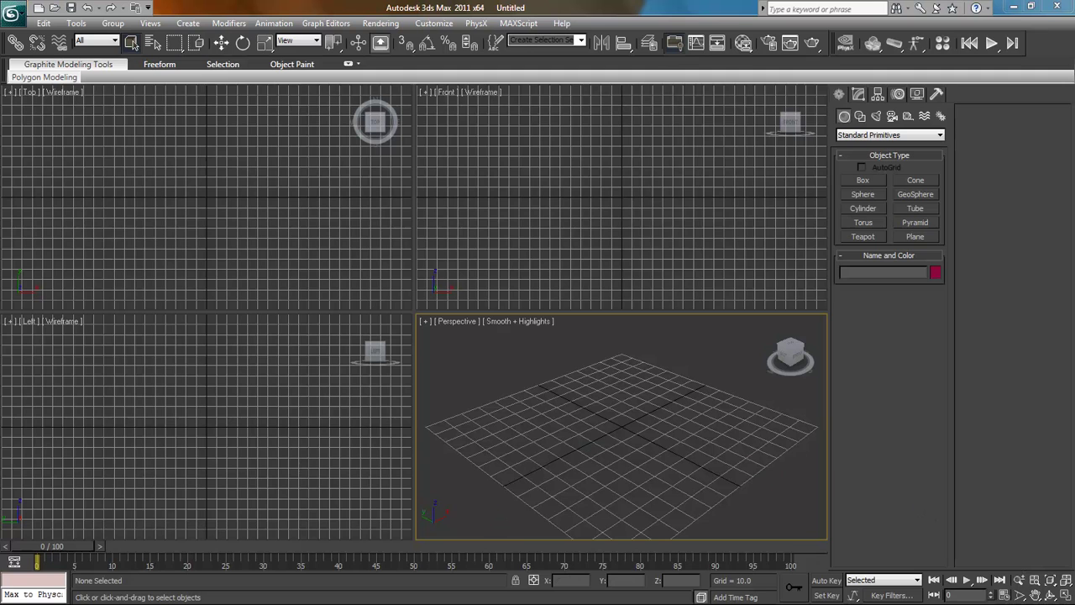
Step: View the caustics reference image, then hide it and return to the scene
click(16, 595)
click(276, 595)
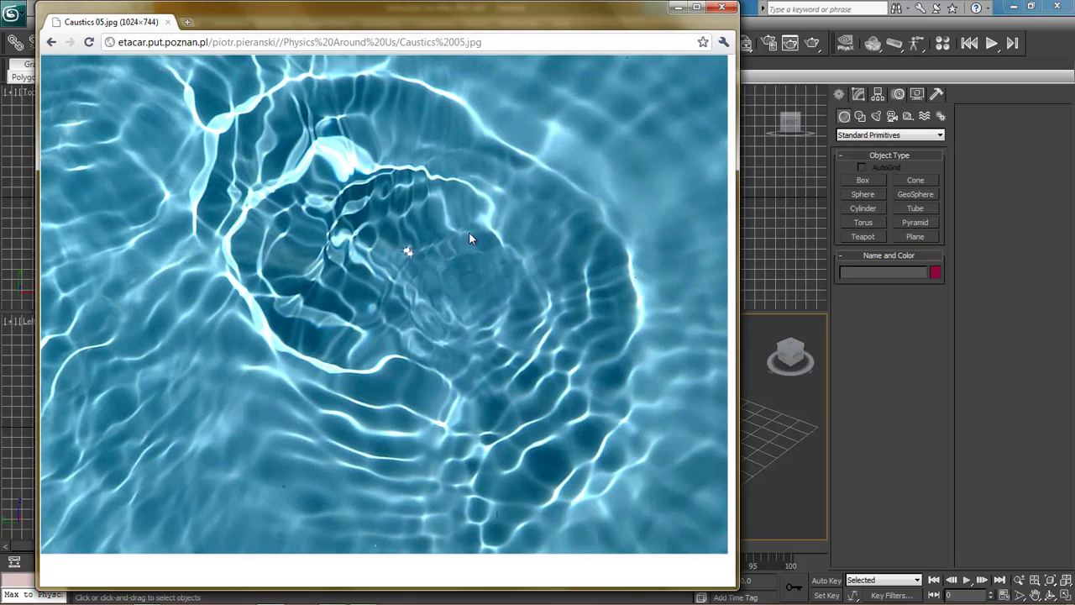
click(677, 7)
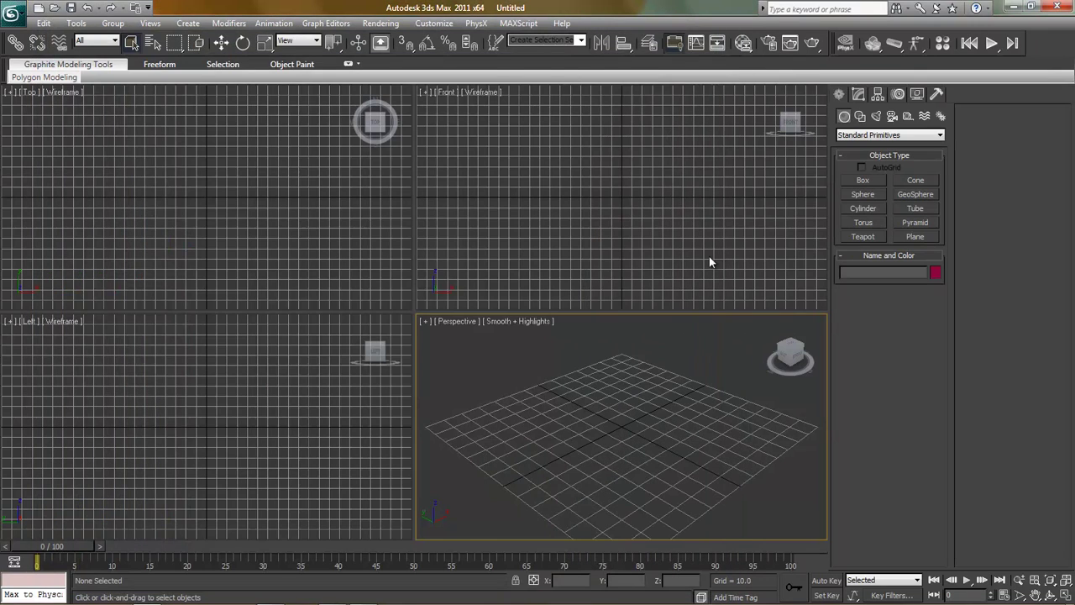
Step: Cycle the active viewport through Front, Perspective, Top, Left and back to Perspective
click(706, 254)
click(636, 345)
click(294, 224)
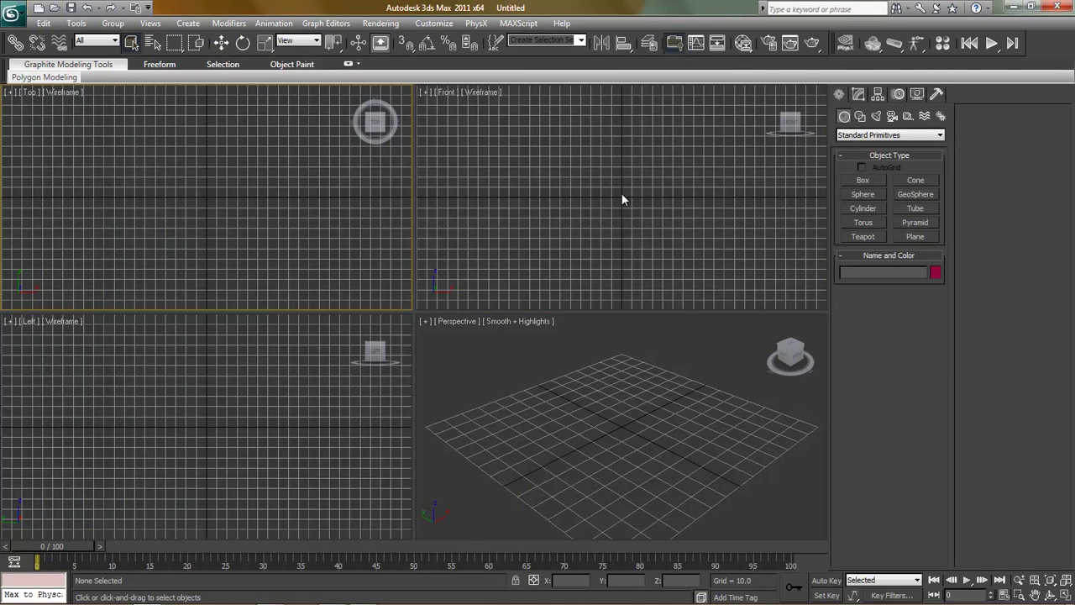
click(546, 203)
click(354, 410)
click(513, 398)
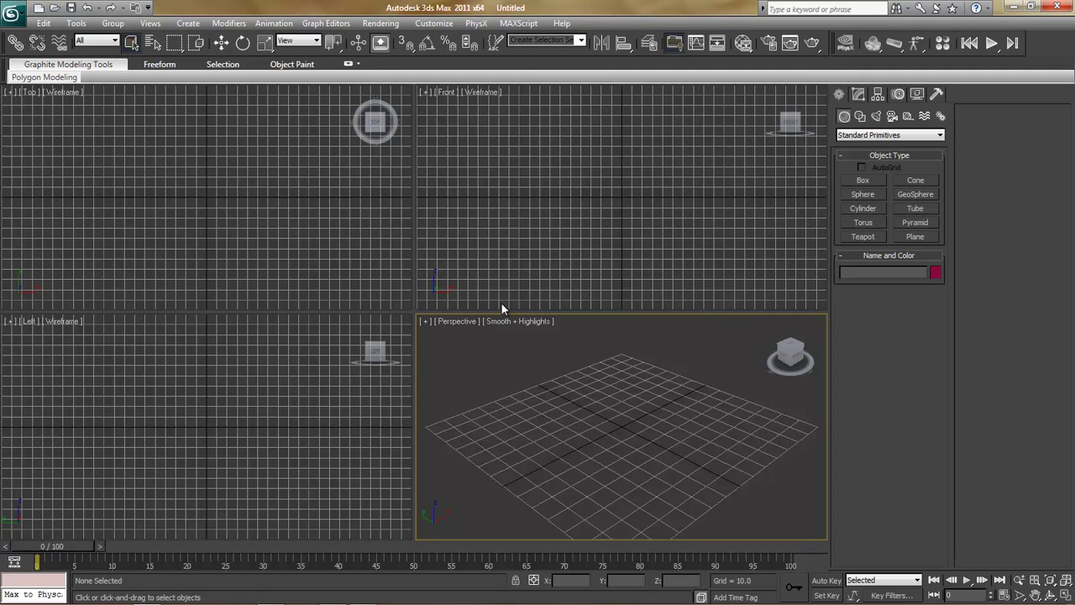
Step: Drag out a new Standard Primitives box in the Top viewport
click(860, 179)
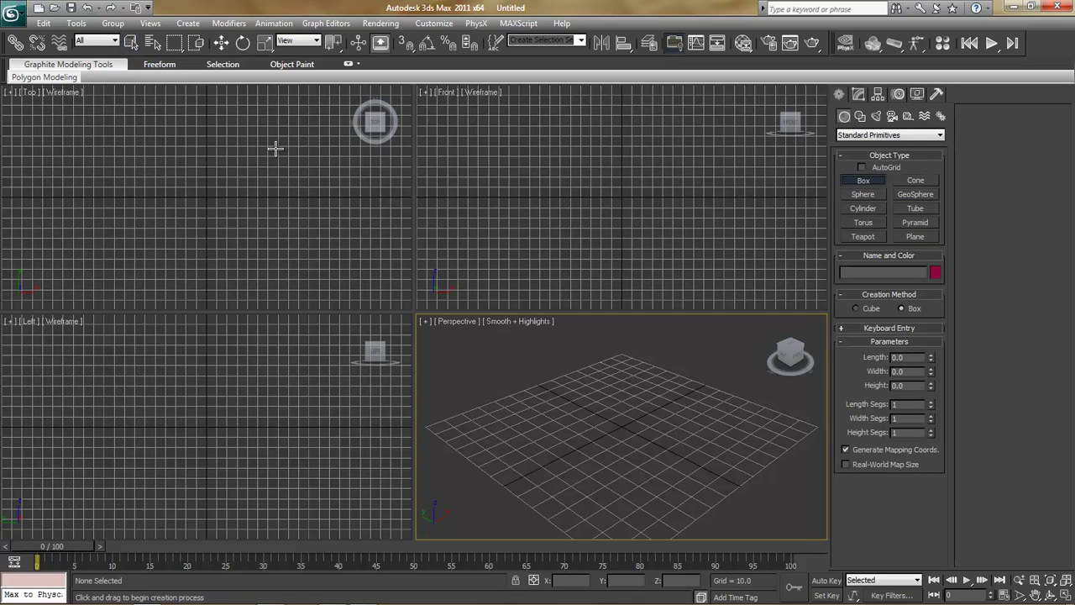
drag(55, 123, 331, 270)
click(356, 212)
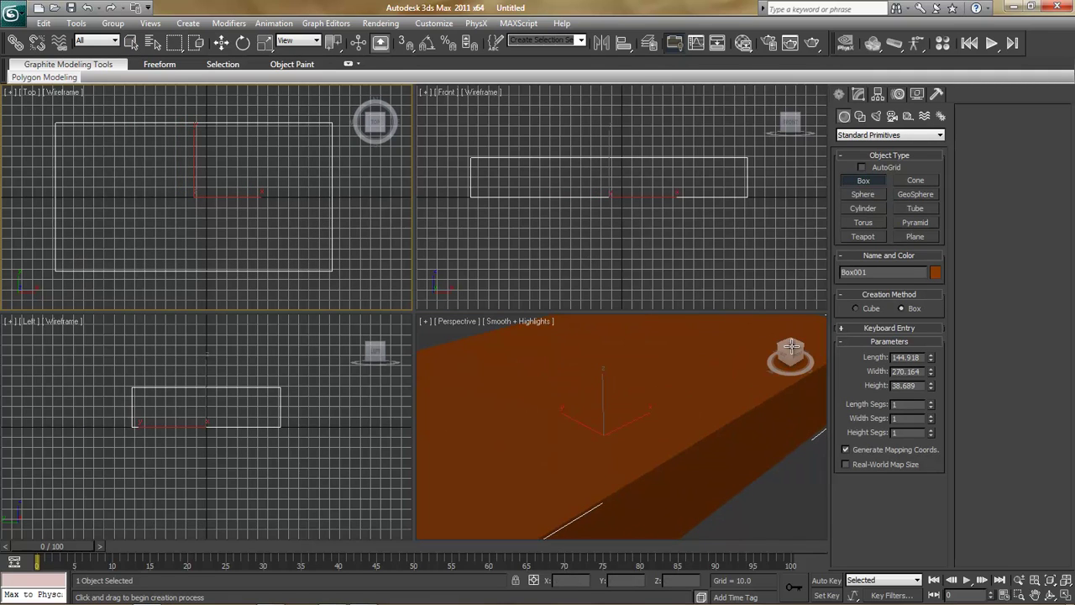
Step: Set the box's Length to 300, Width to 300 and Height to 150
double_click(916, 357)
text(300)
key(Tab)
text(300)
key(Tab)
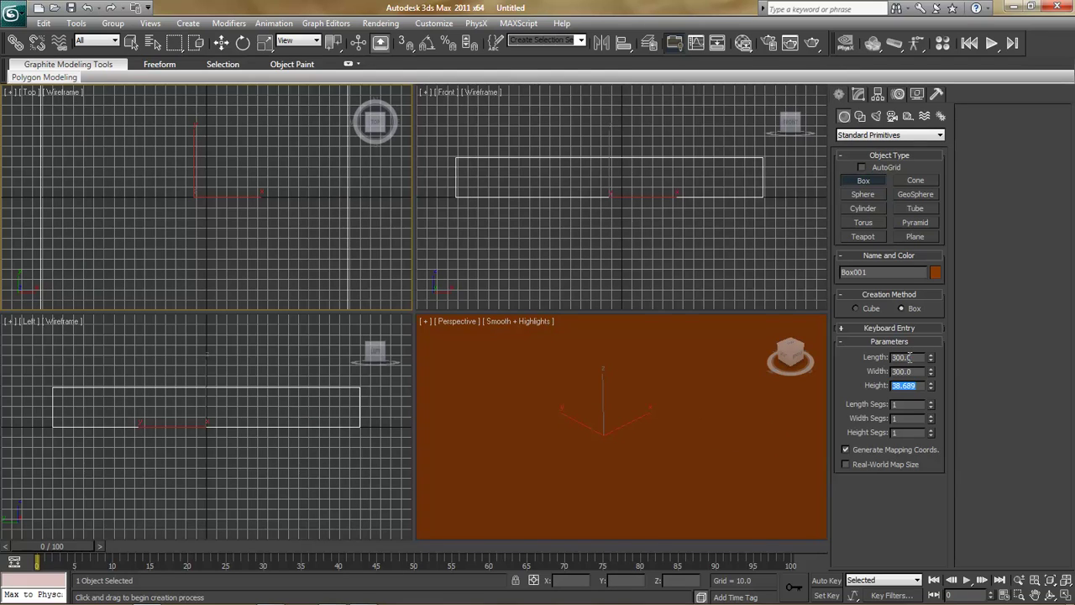
text(150)
key(Return)
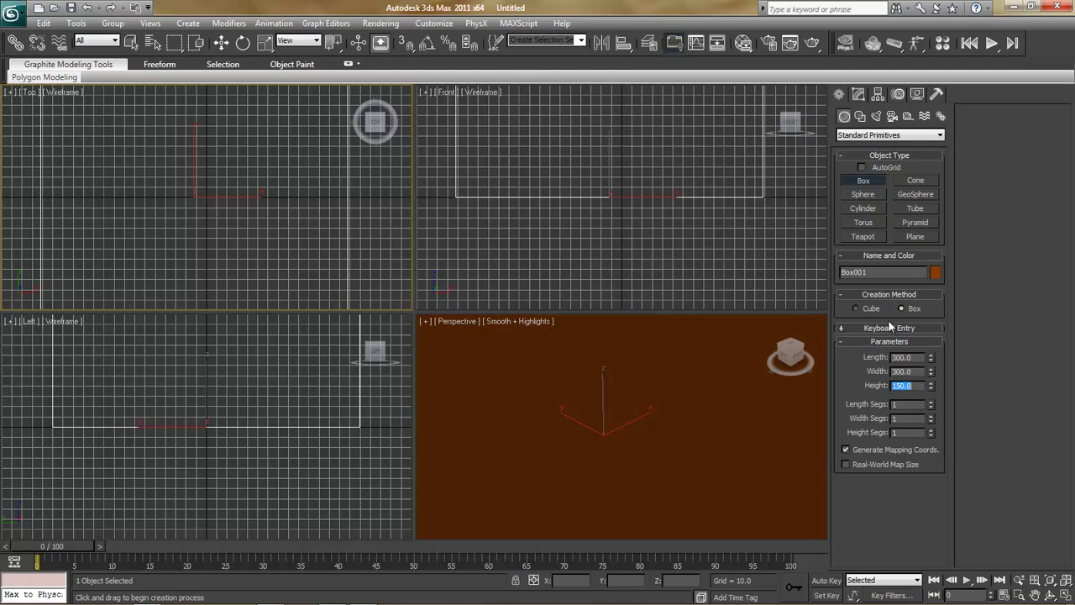
Step: Add a TurboSmooth modifier to Box001 with Iterations set to 4
click(857, 93)
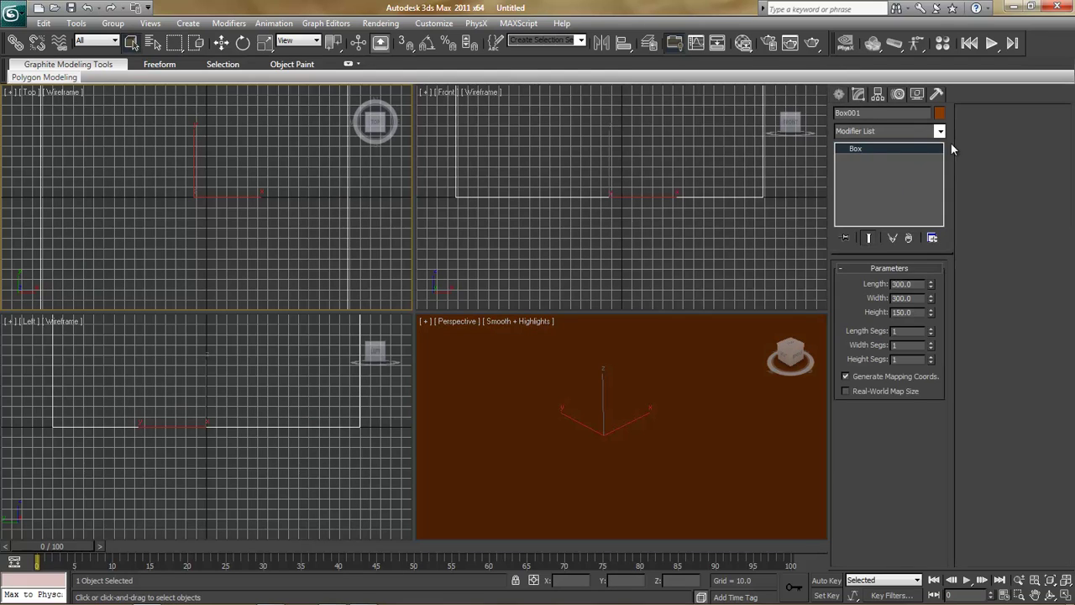
click(940, 131)
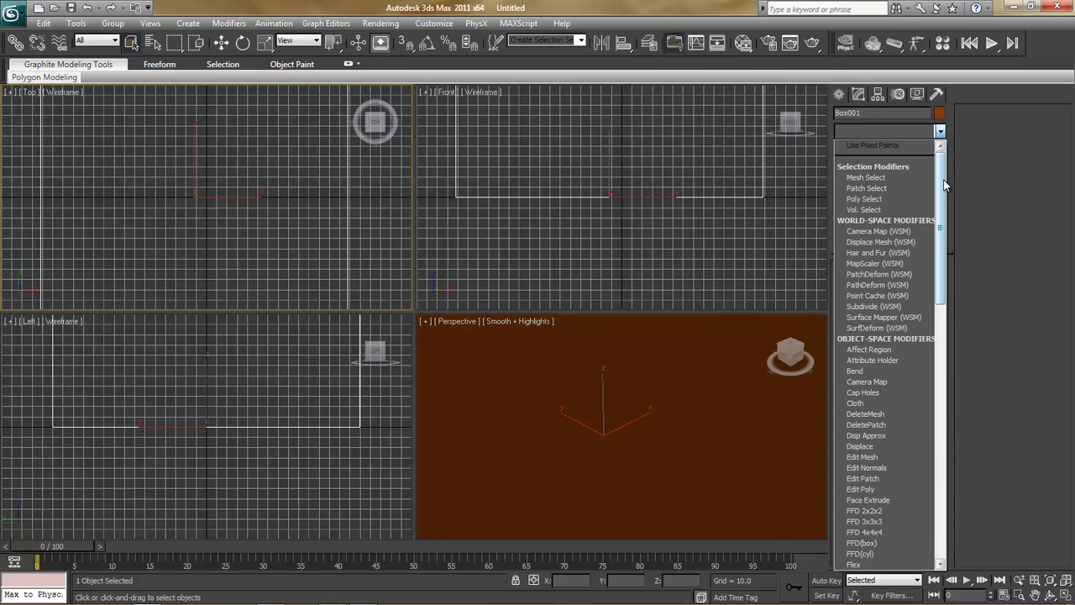
drag(944, 184, 949, 328)
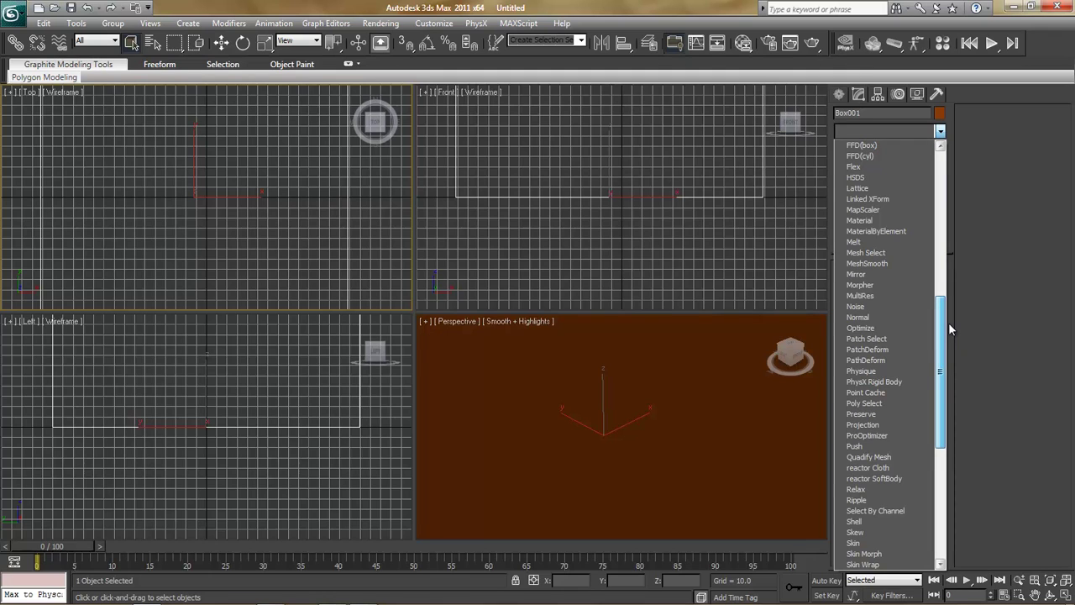
drag(950, 328, 947, 406)
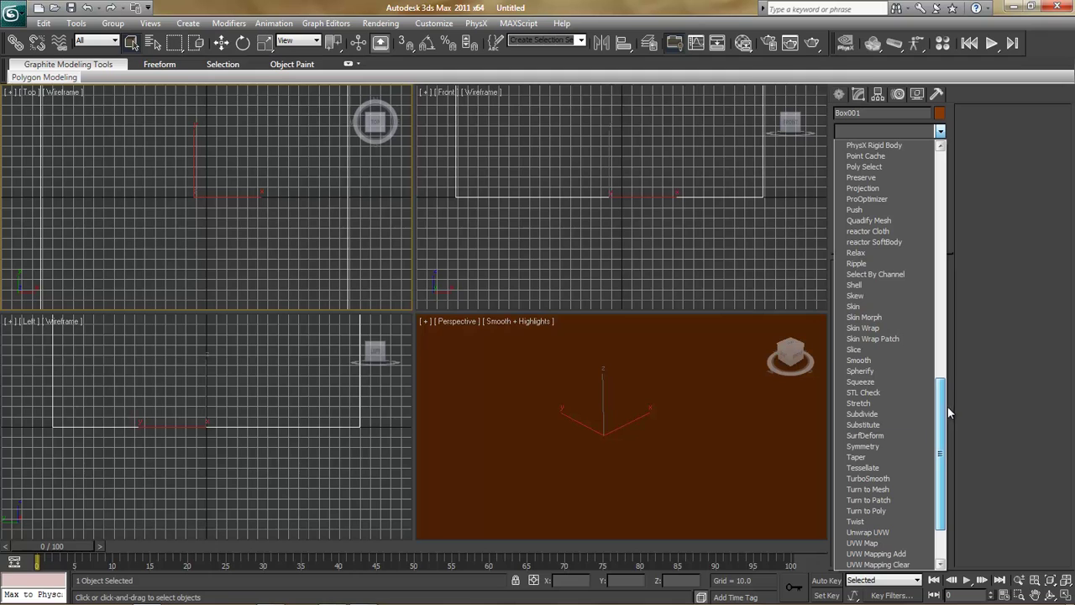
click(885, 478)
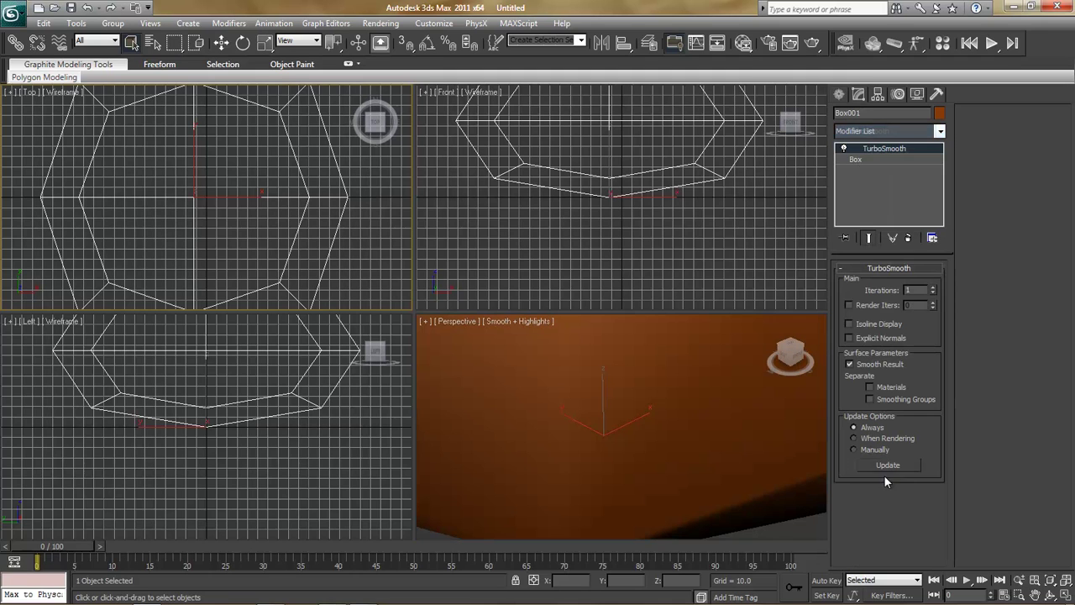
click(933, 288)
click(933, 288)
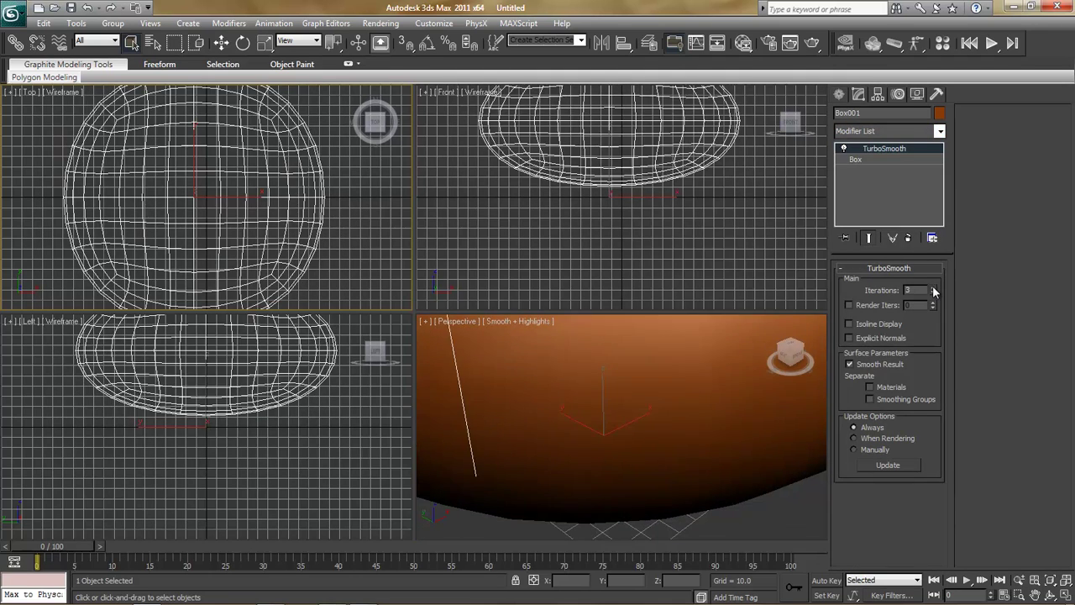
click(933, 288)
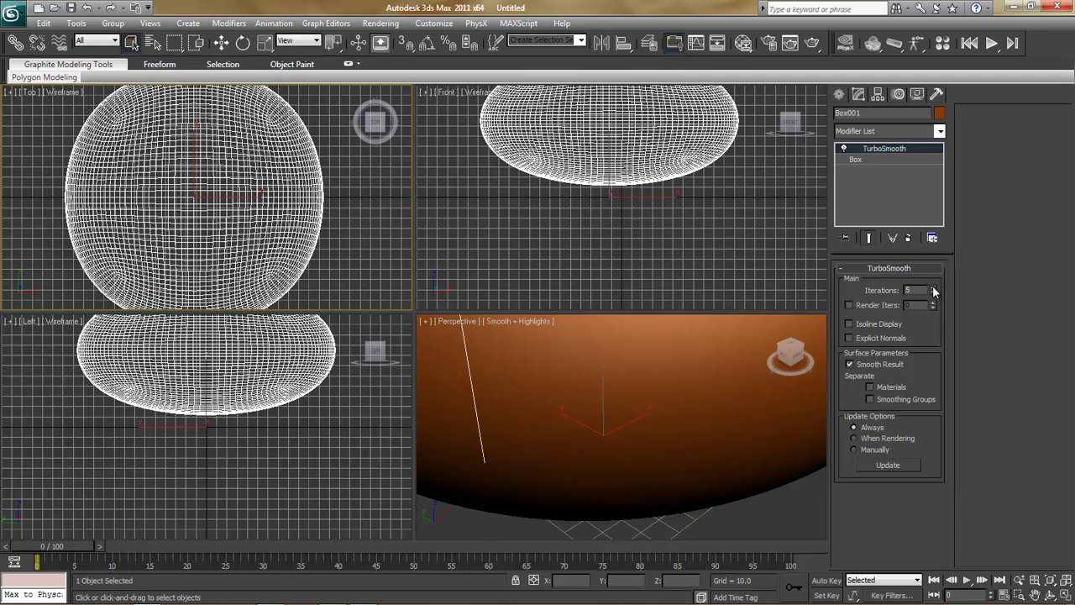
click(934, 294)
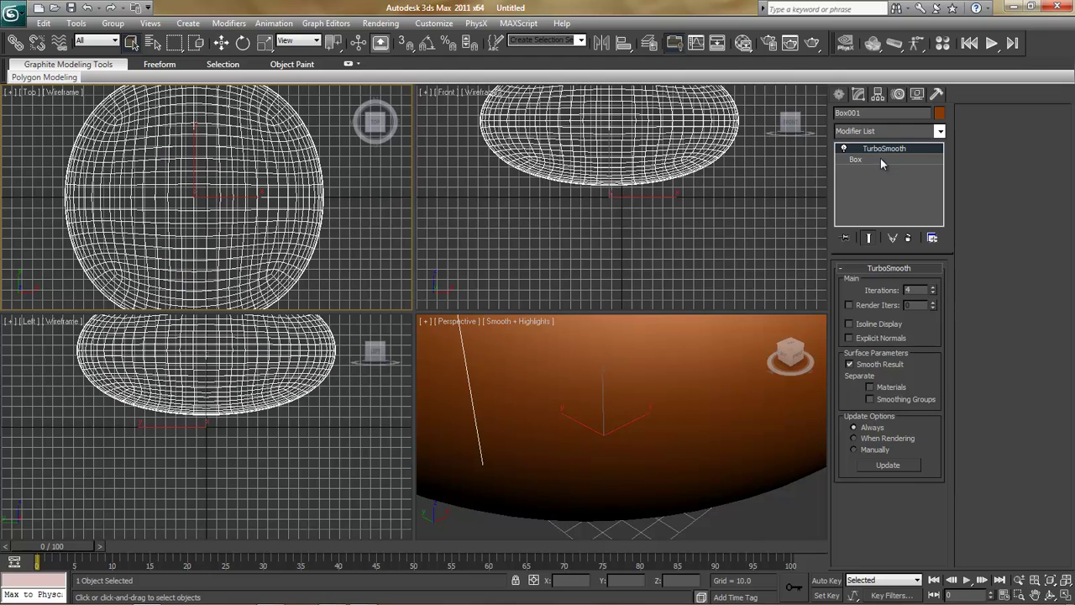
Step: Give the base box 3 length, 3 width and 2 height segments, then frame all views
click(881, 160)
click(930, 329)
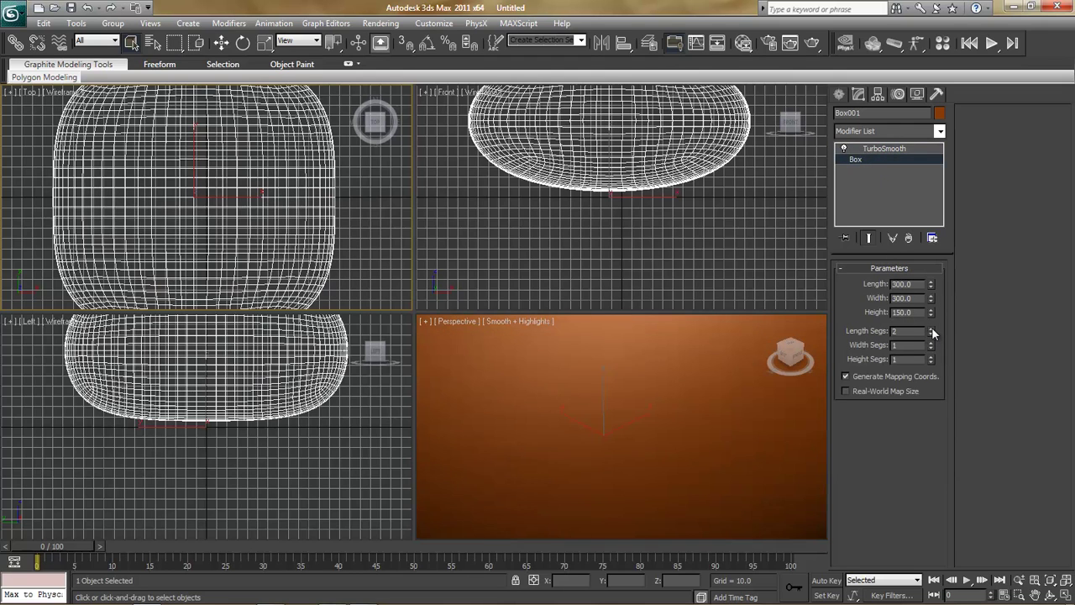
click(931, 328)
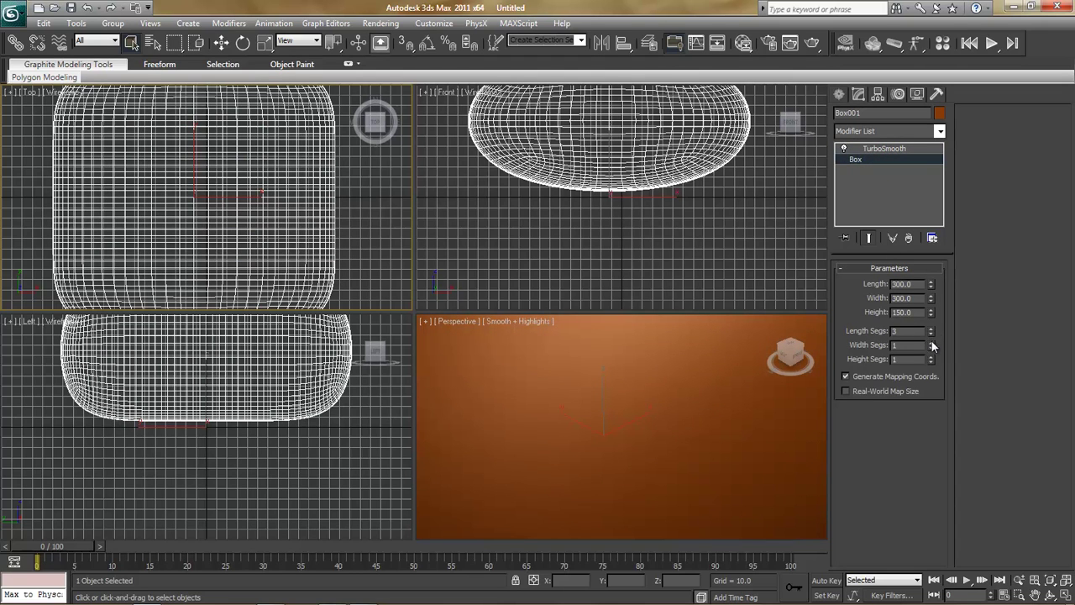
click(931, 342)
click(931, 342)
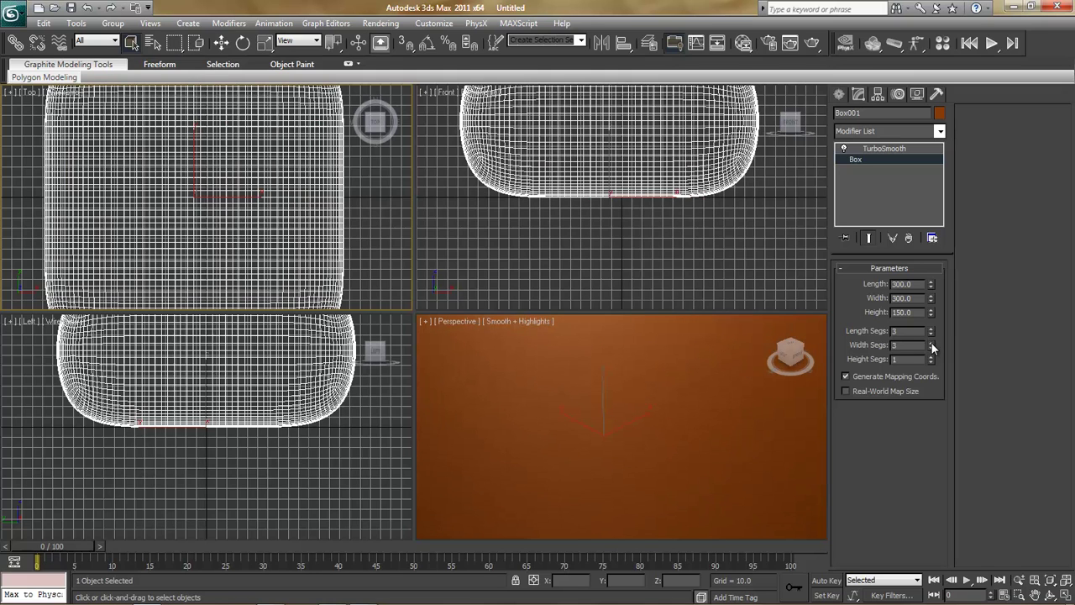
click(931, 356)
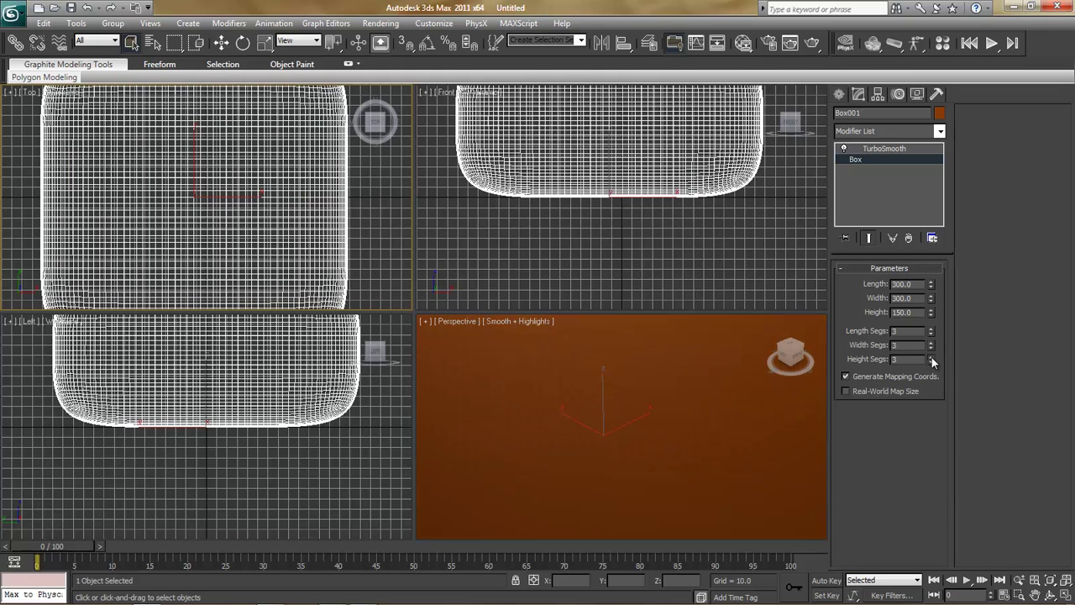
click(931, 356)
click(930, 364)
key(ctrl+shift+z)
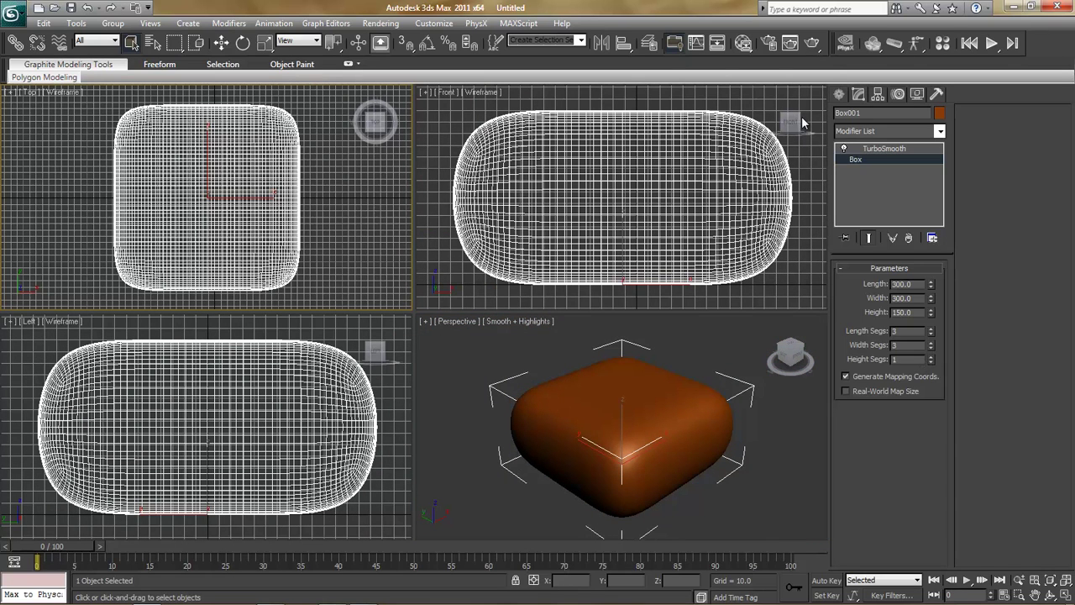
click(804, 368)
drag(799, 359, 632, 356)
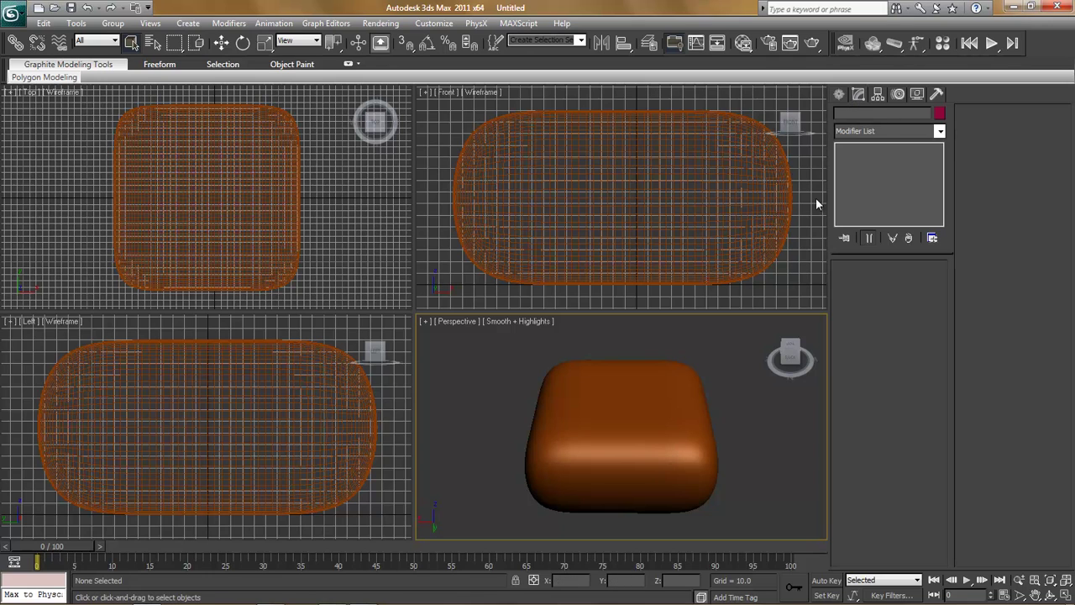
Step: Add a Normal modifier to the smoothed box to flip its normals
click(653, 407)
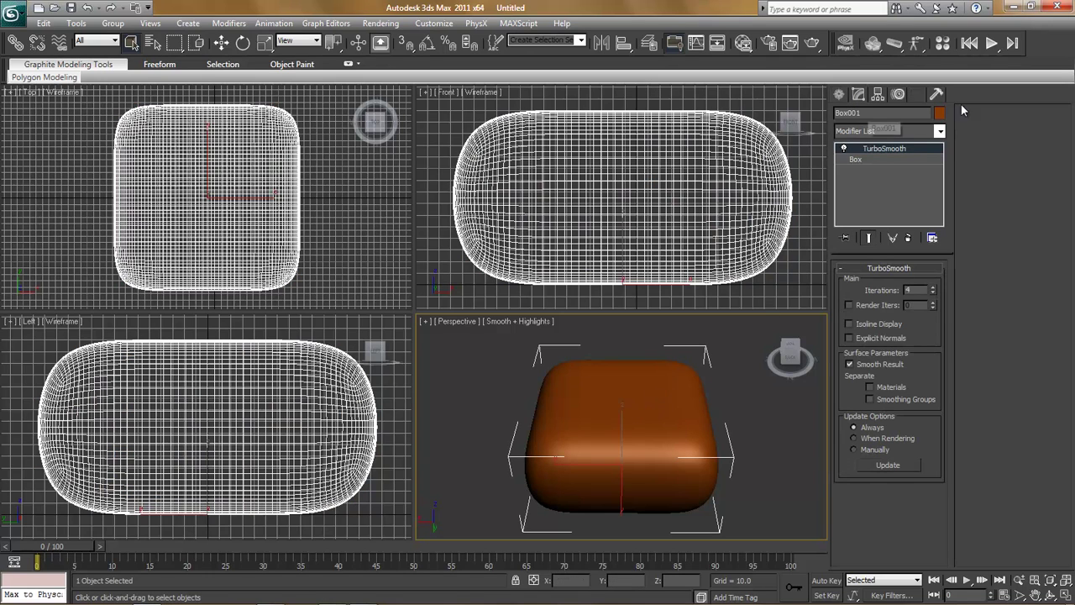
click(940, 131)
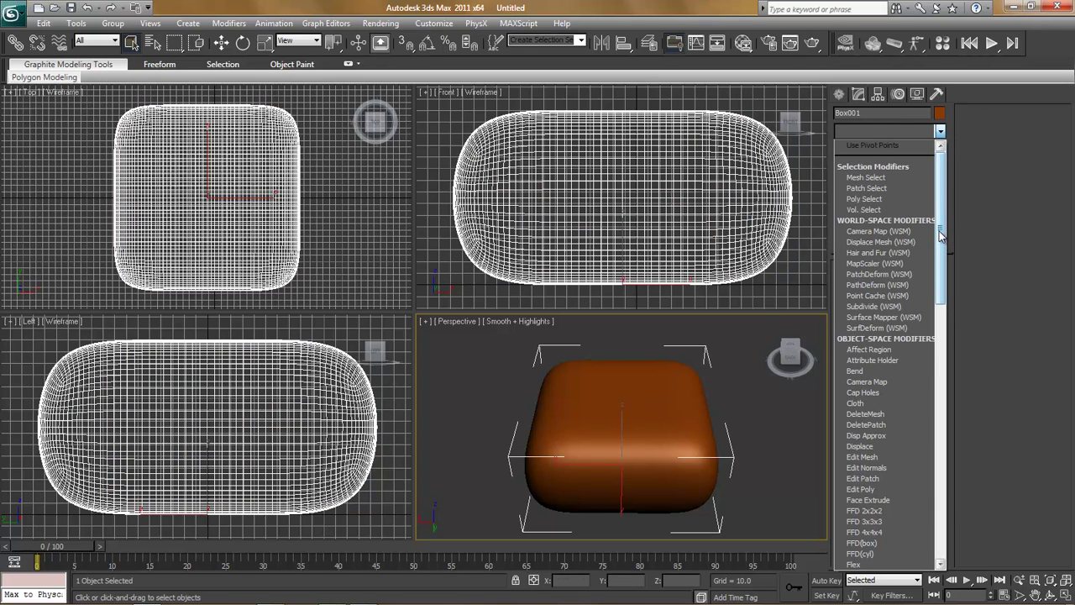
drag(940, 235, 946, 323)
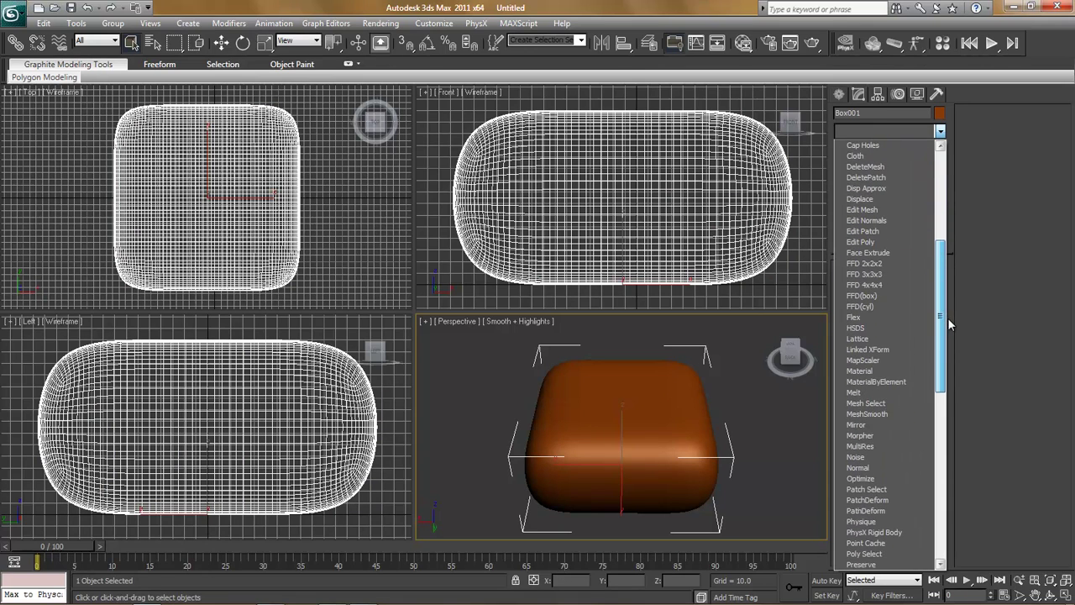
click(870, 466)
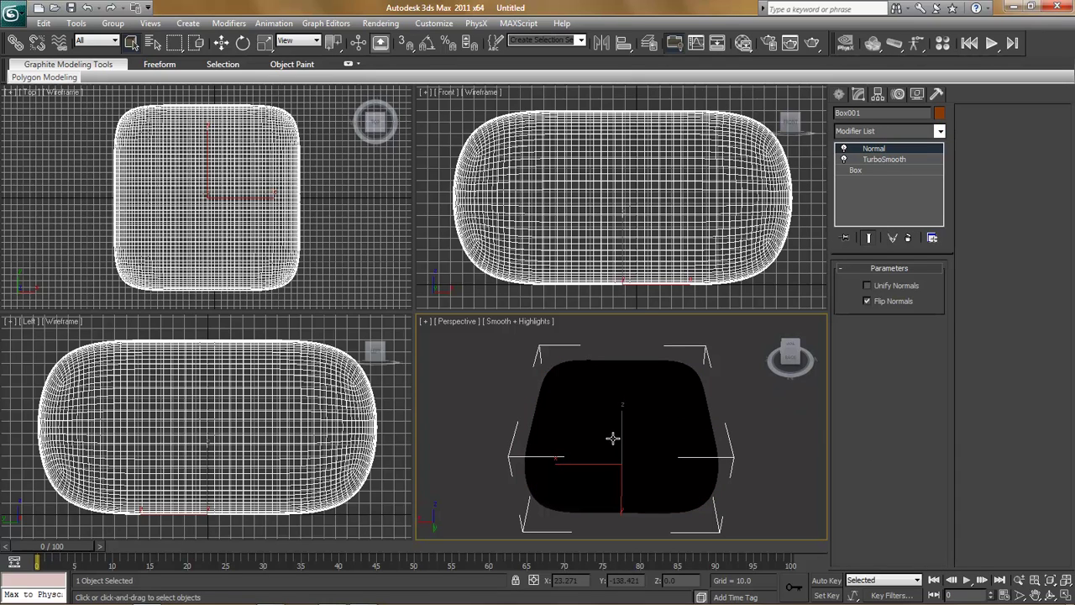
Step: Enable TurboSmooth Render Iters and select its value for editing
click(896, 162)
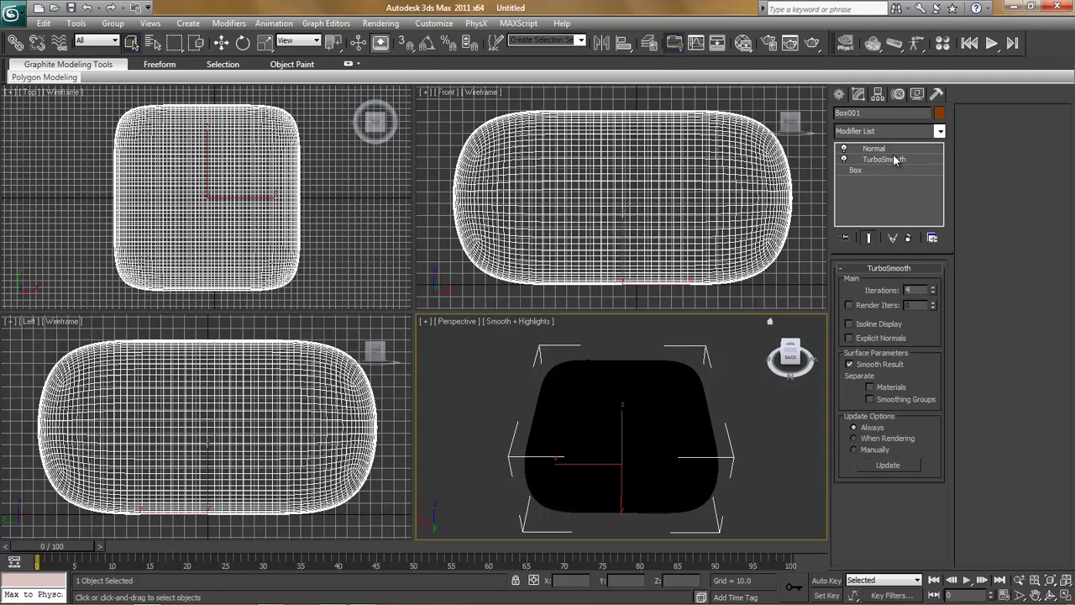
click(849, 305)
double_click(920, 307)
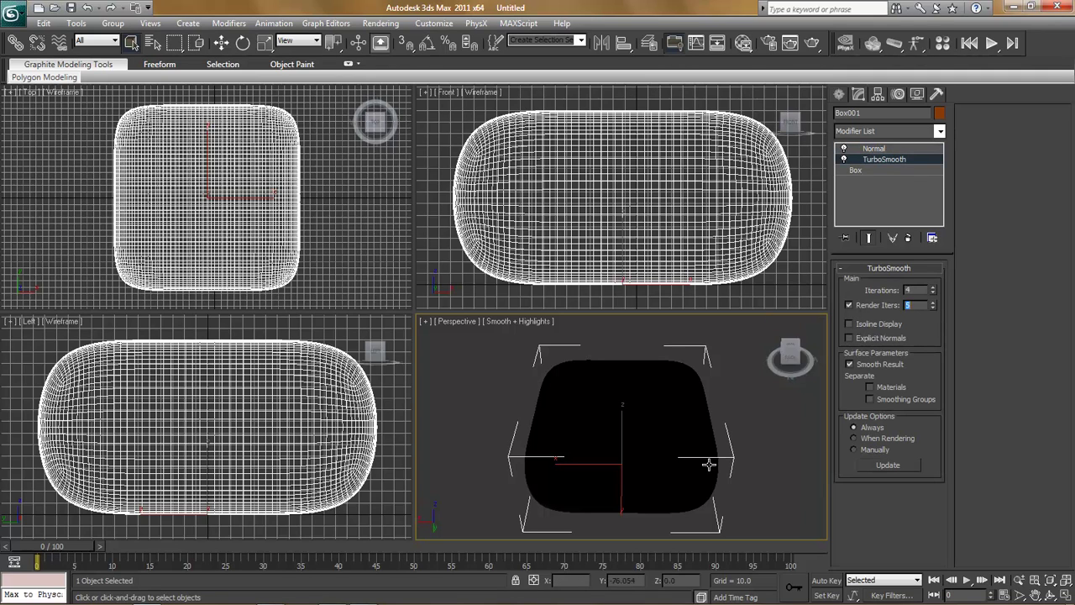
Step: Create a Target camera by dragging it out in the Top viewport
click(562, 286)
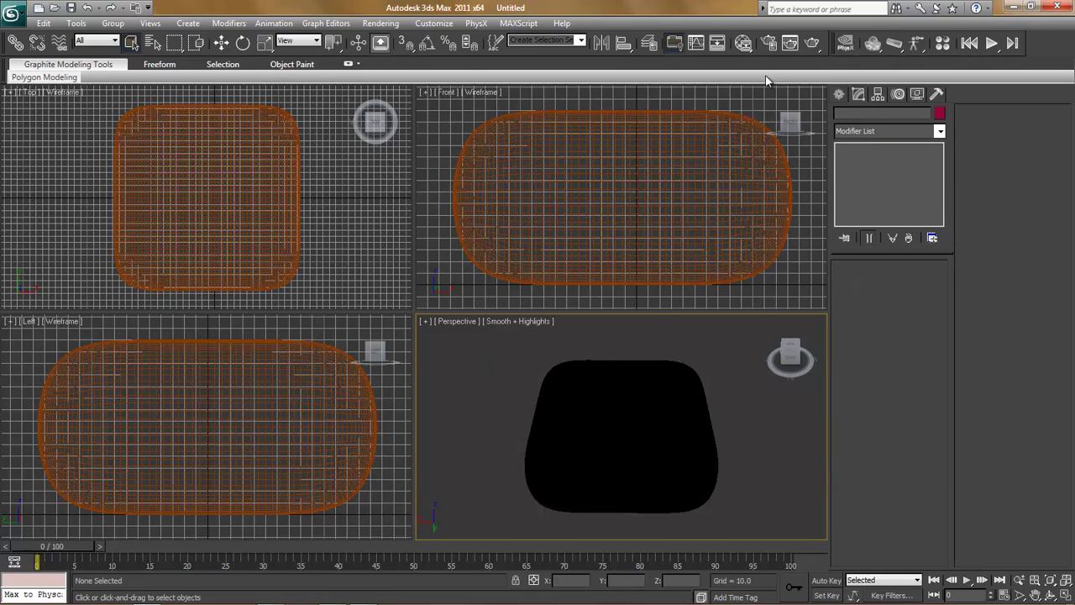
click(839, 94)
click(889, 119)
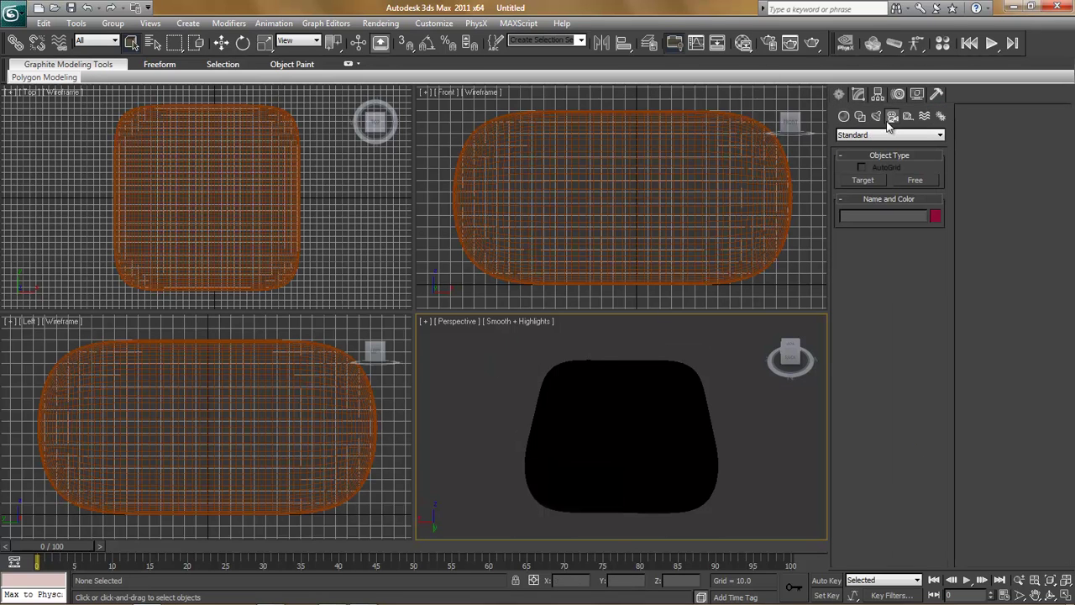
click(863, 178)
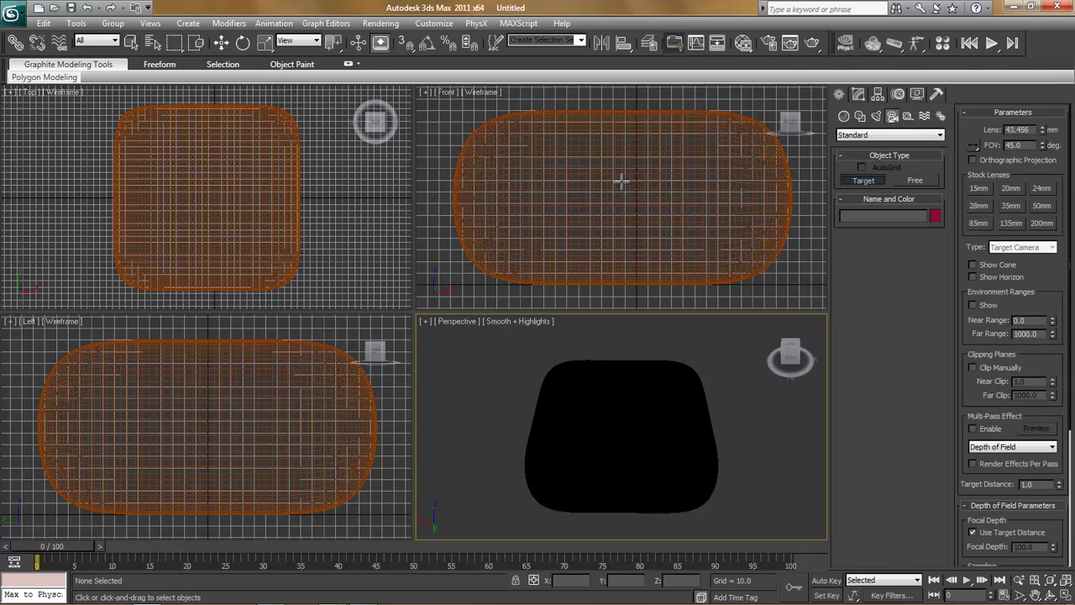
drag(215, 268, 212, 187)
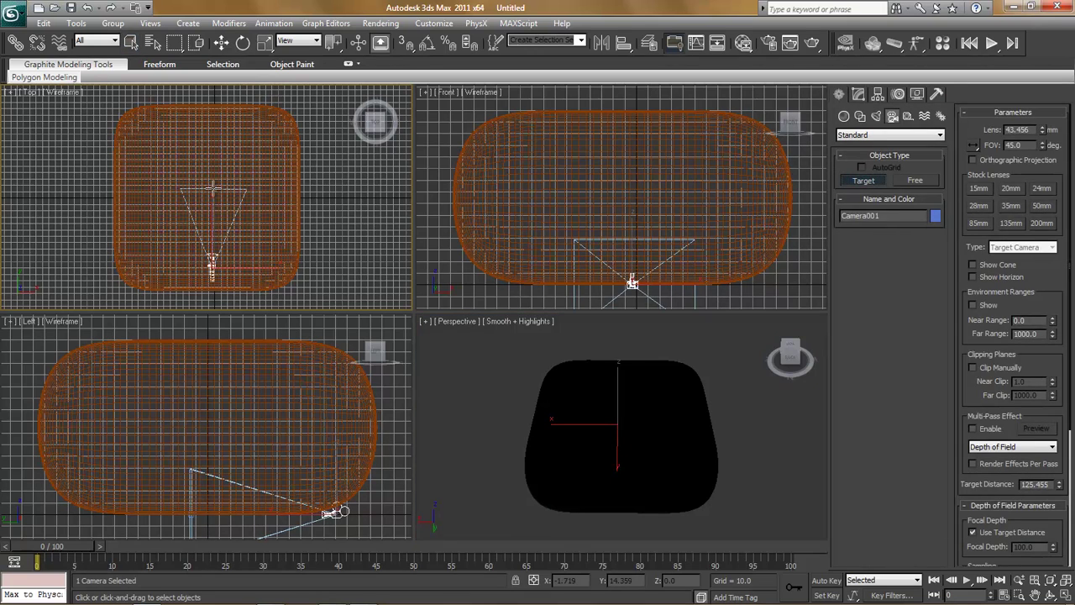
Step: Reset the box's X and Y positions to 0 and open its quad menu
click(221, 43)
click(498, 266)
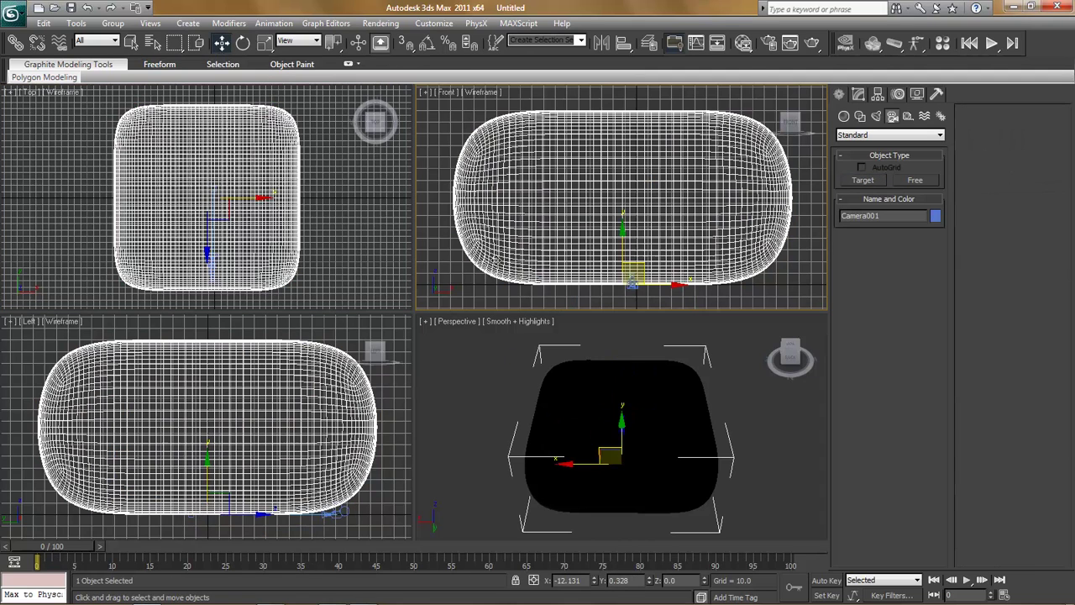
right_click(593, 580)
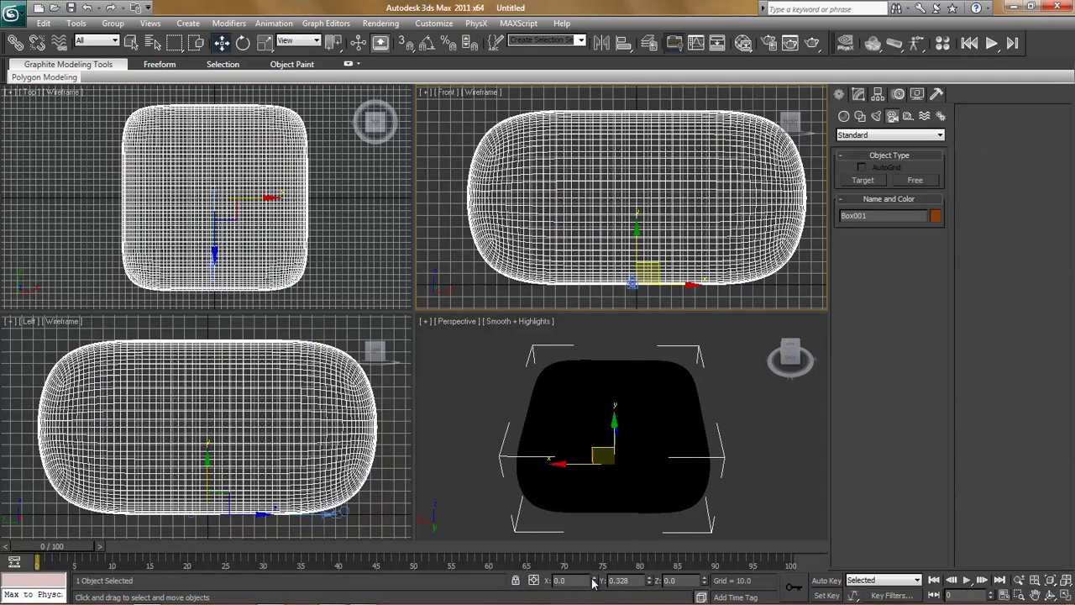
right_click(648, 583)
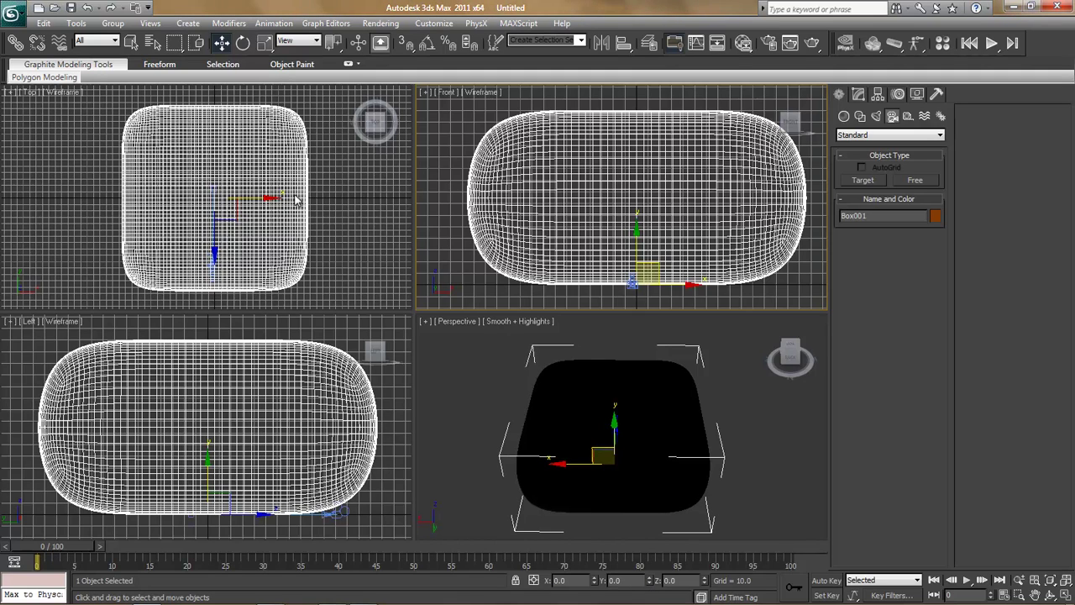
right_click(531, 163)
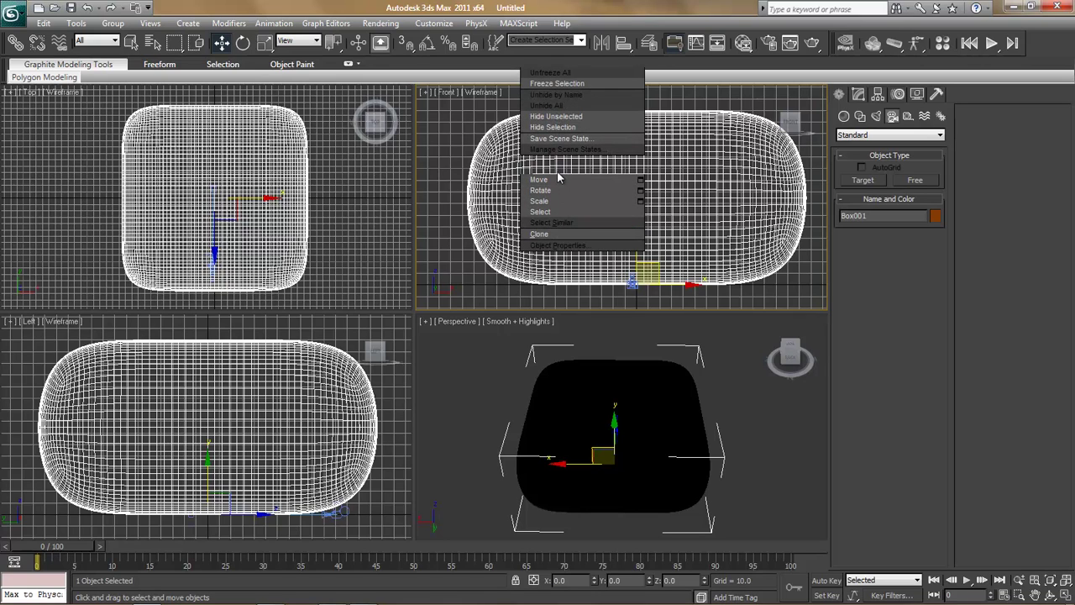
Step: Freeze the box, then zero the X and Y positions of Camera001 and its target
click(547, 83)
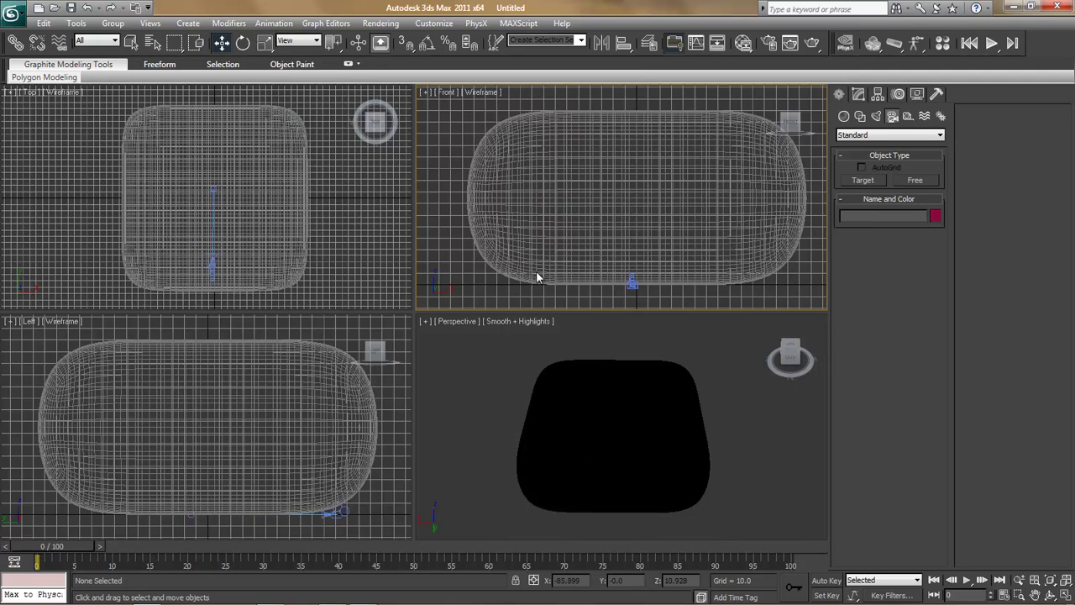
click(210, 268)
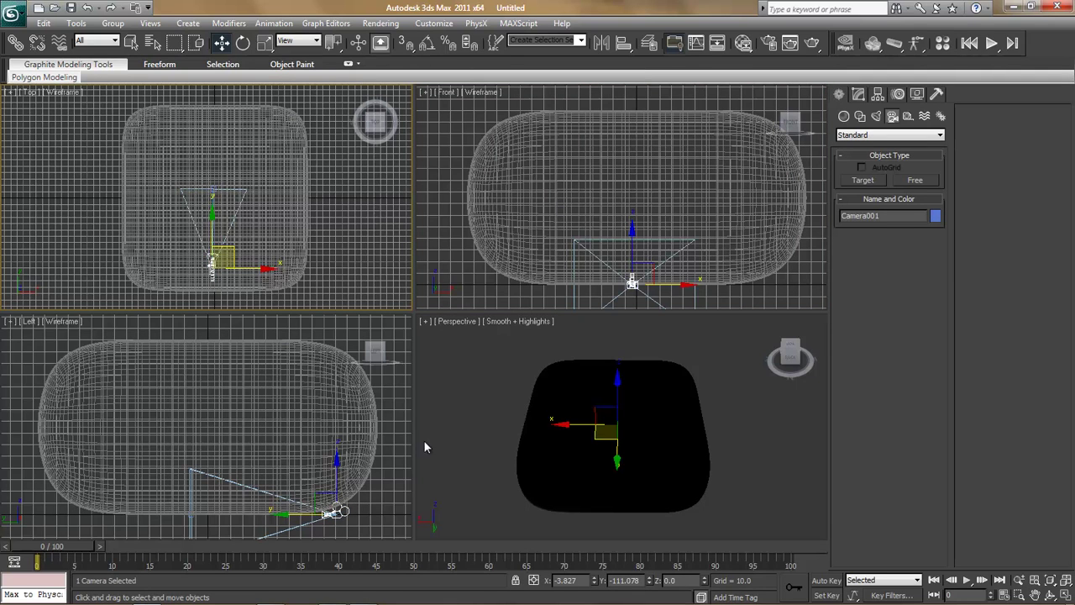
right_click(593, 580)
right_click(649, 586)
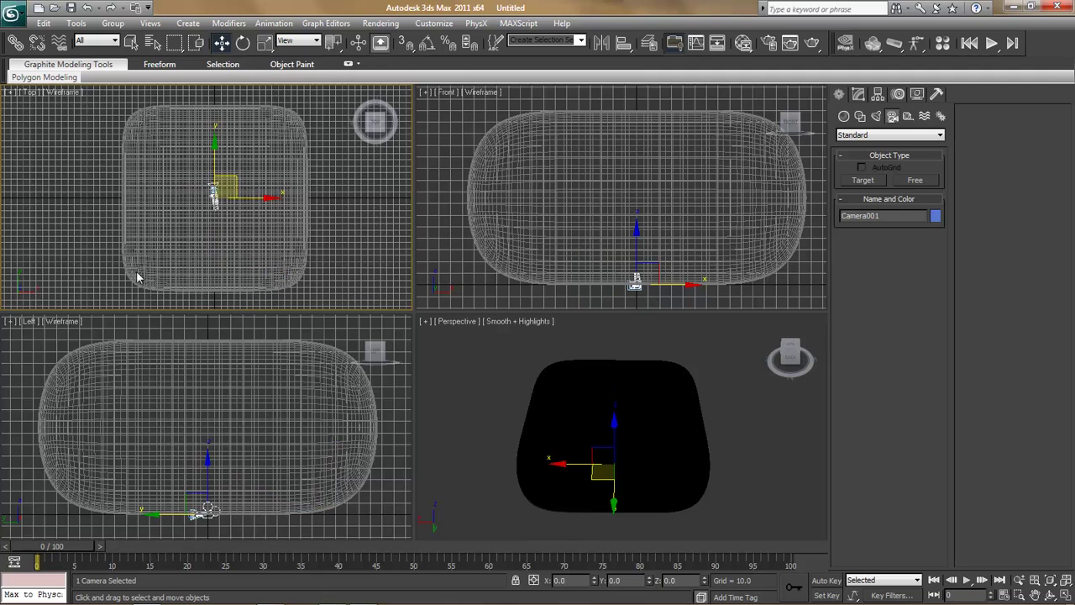
key(h)
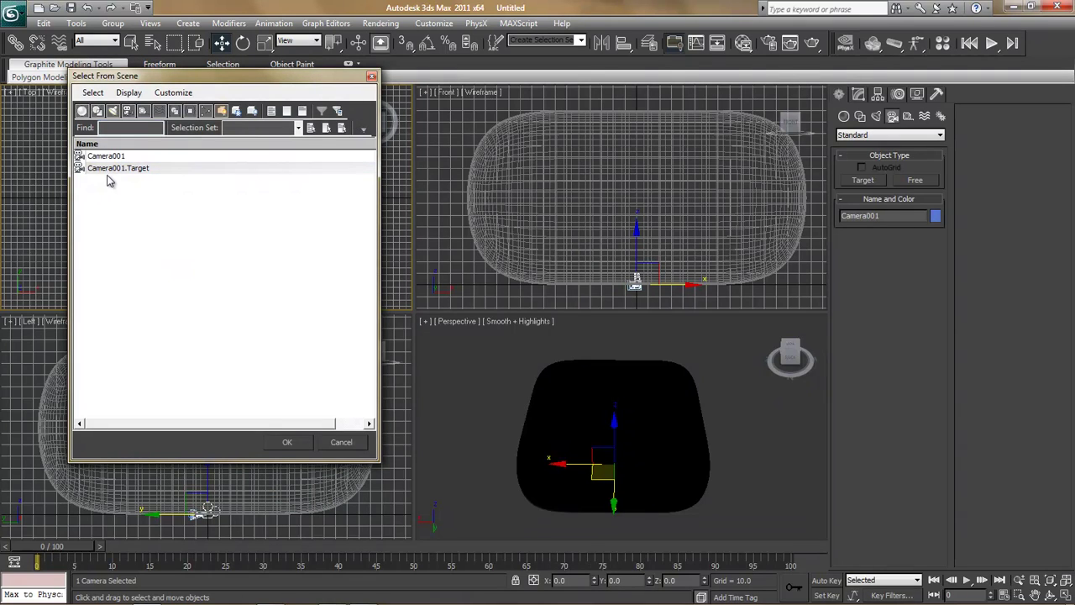
click(110, 171)
key(Return)
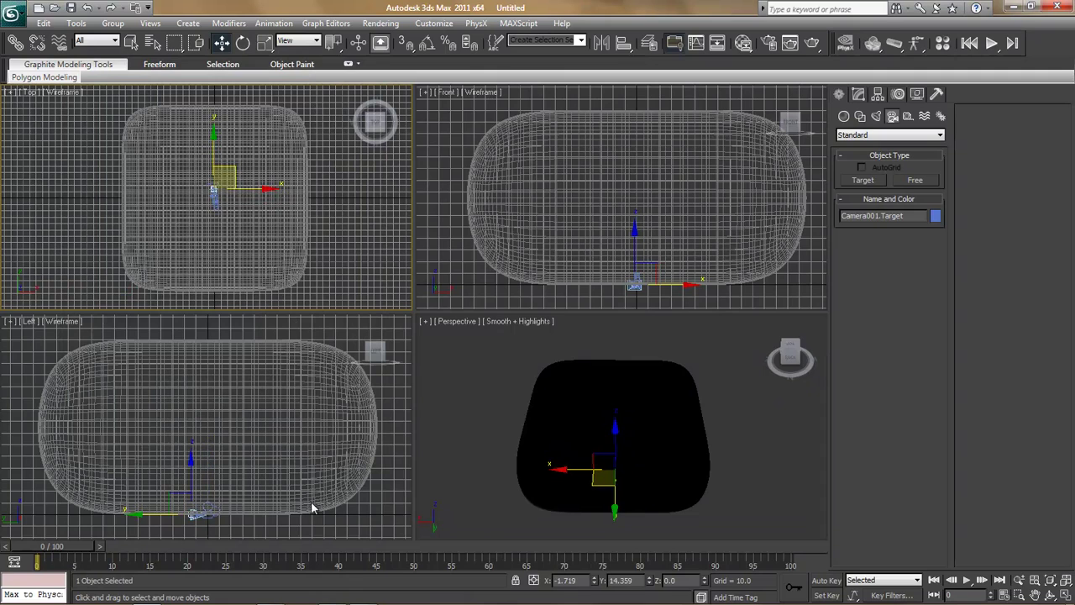
right_click(595, 580)
right_click(649, 581)
Step: Select Camera001 by name and move it back toward the box front and higher up
key(h)
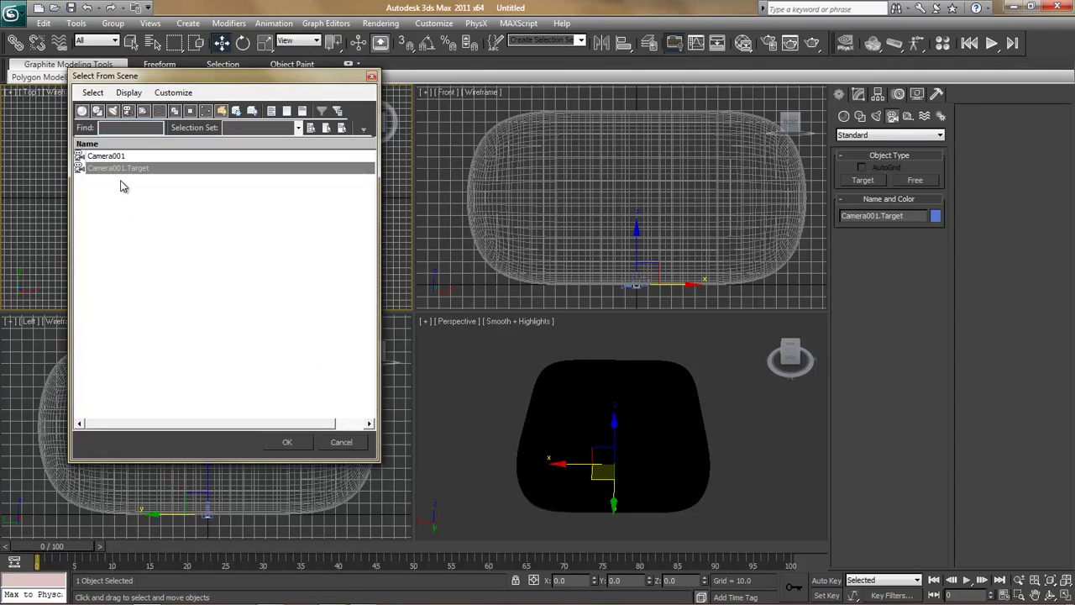
click(114, 157)
click(288, 443)
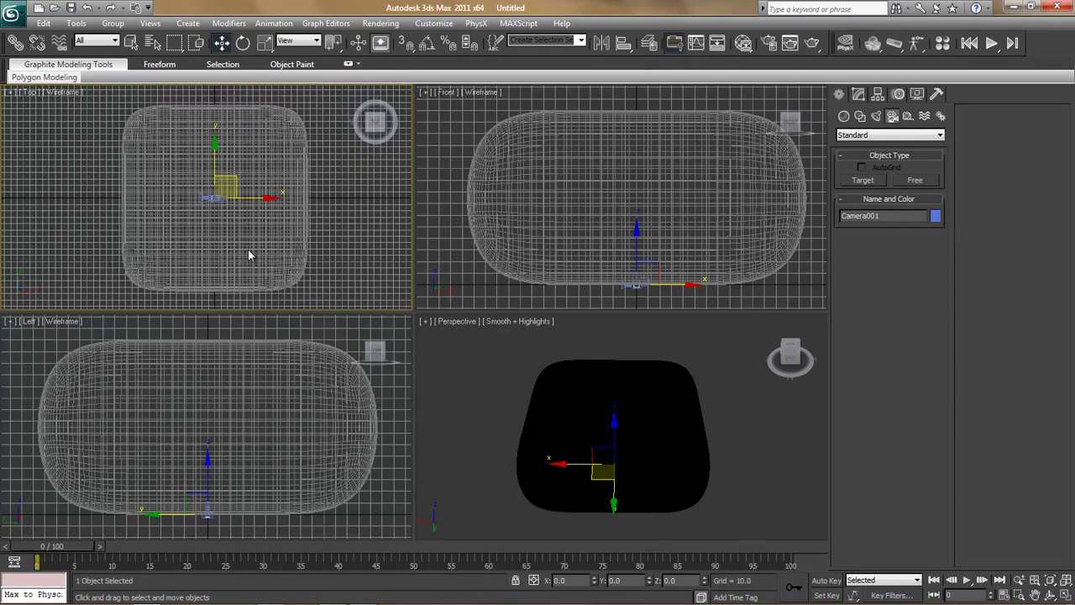
drag(213, 159, 222, 225)
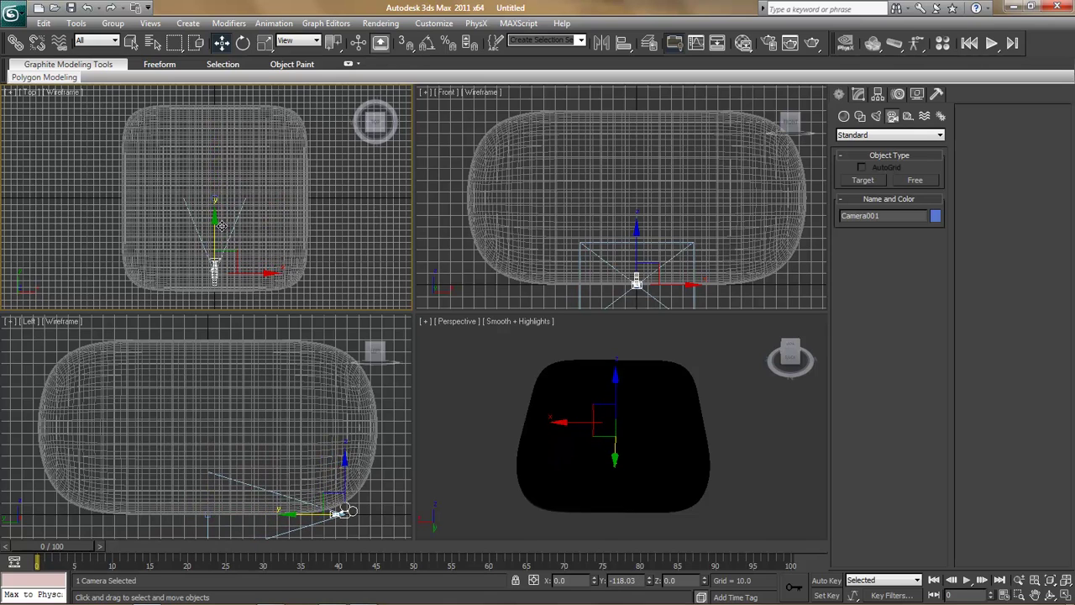
click(350, 471)
drag(344, 455, 342, 396)
Step: Switch the Perspective view to Camera001 and shift the camera target to re-aim the shot
click(464, 389)
key(c)
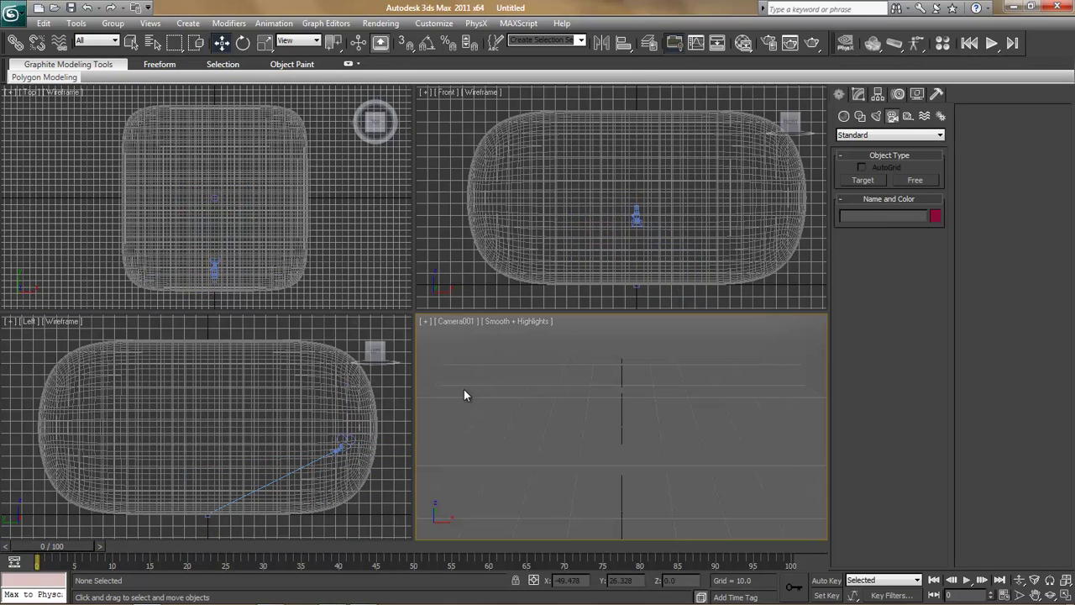
click(208, 516)
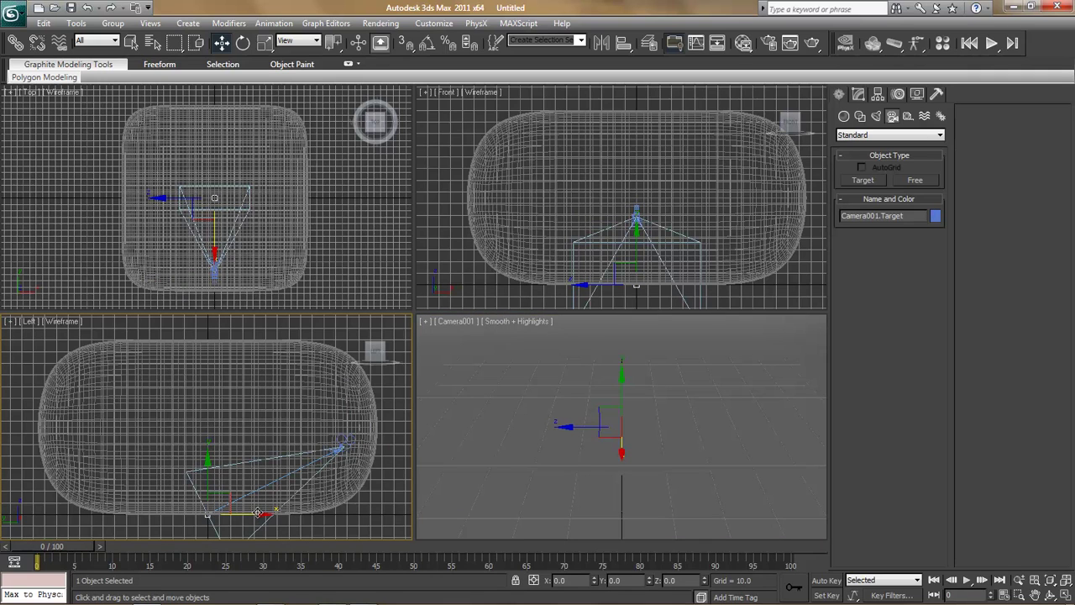
drag(257, 514, 194, 513)
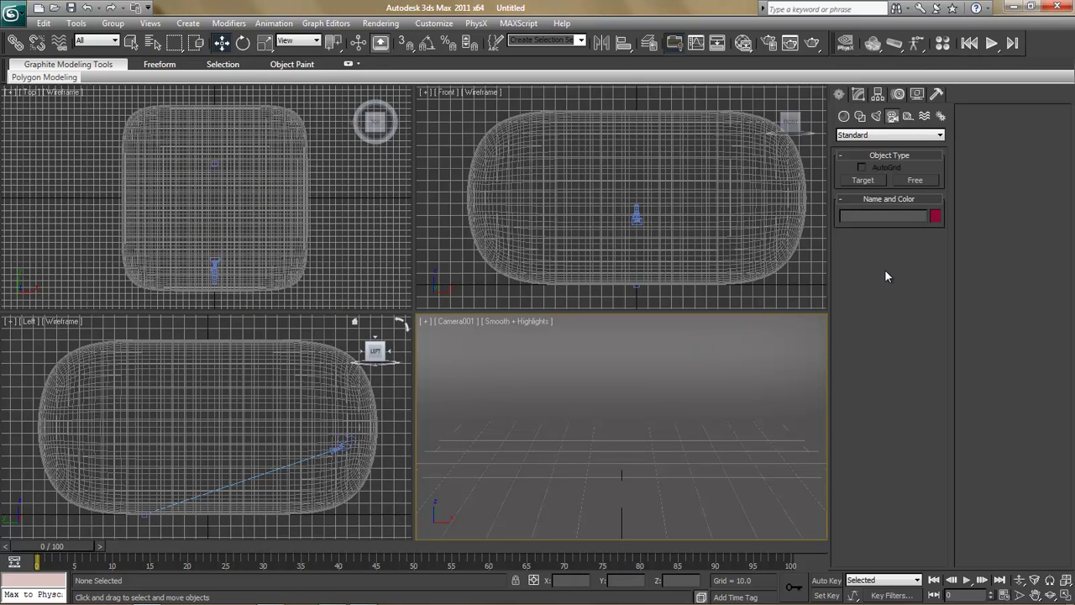
Step: Create Torus Knot001 from Extended Primitives in the Top view, radius about 13.6, tube 3.9
click(845, 116)
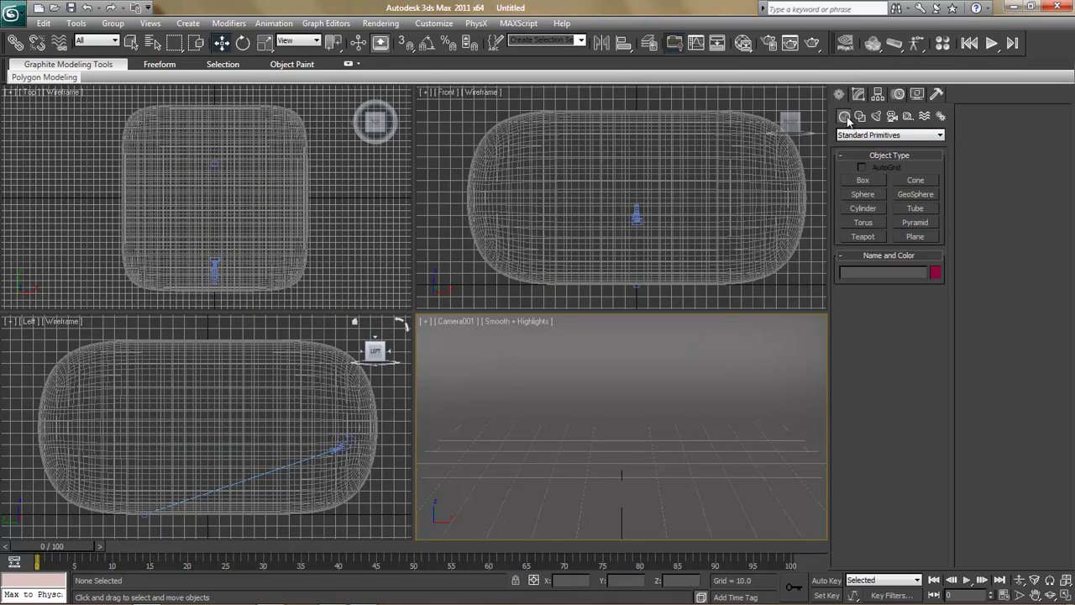
click(888, 134)
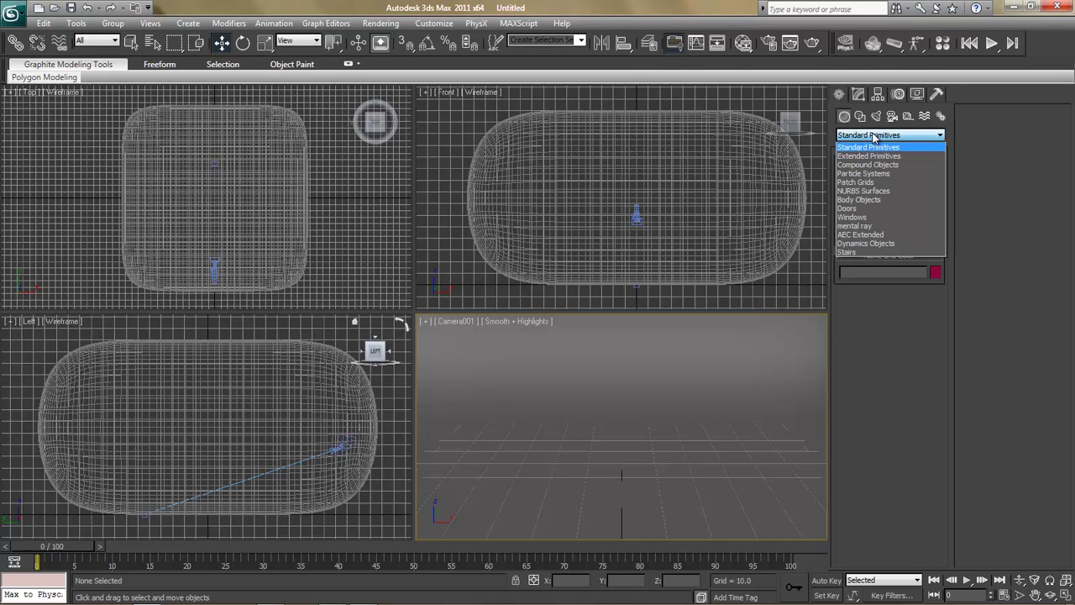
click(865, 152)
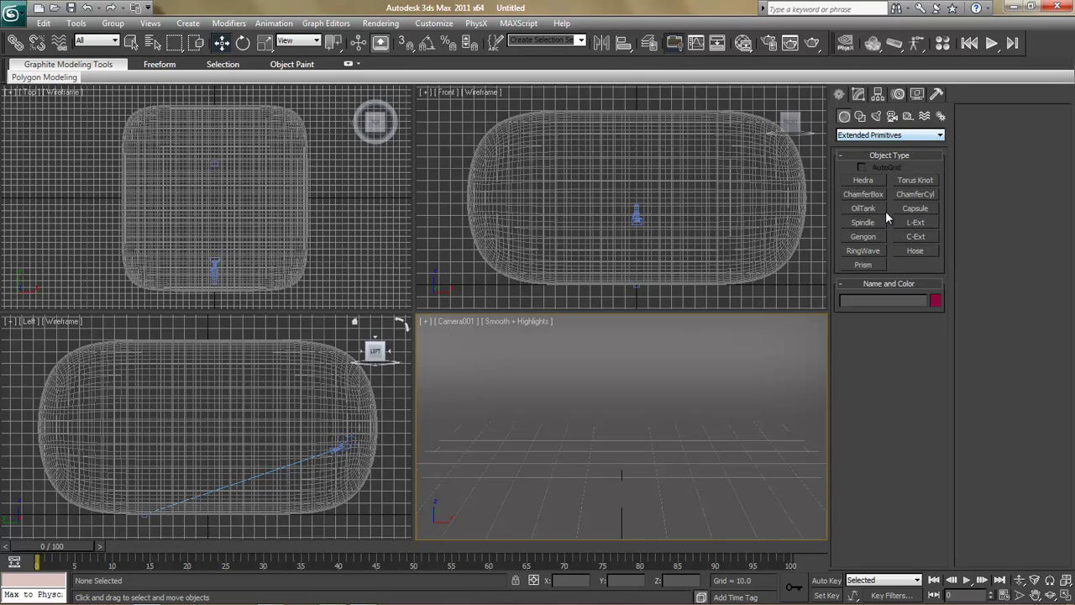
click(920, 184)
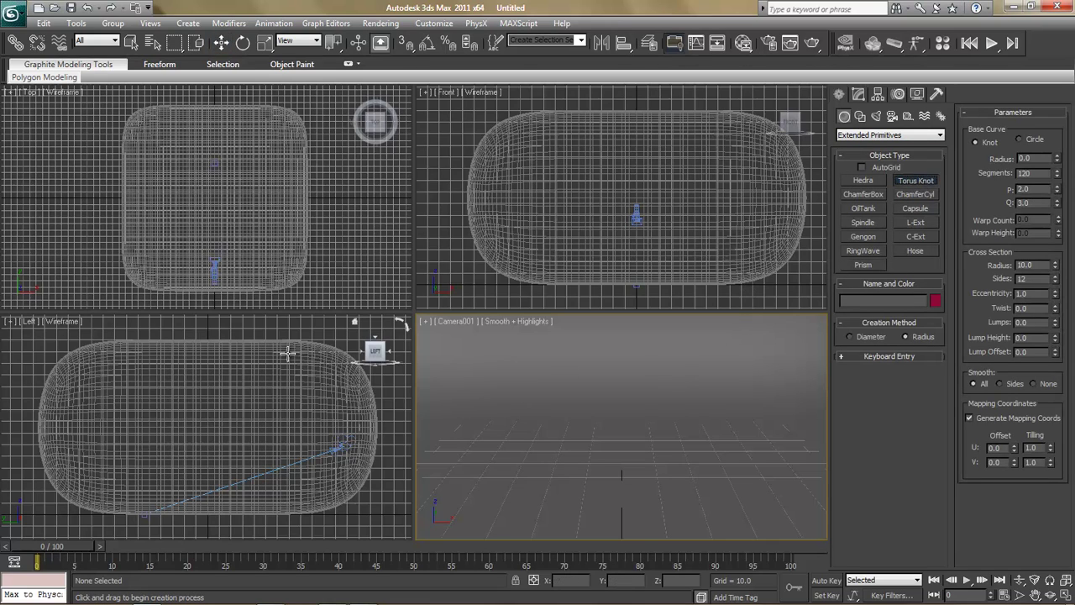
drag(217, 172, 230, 175)
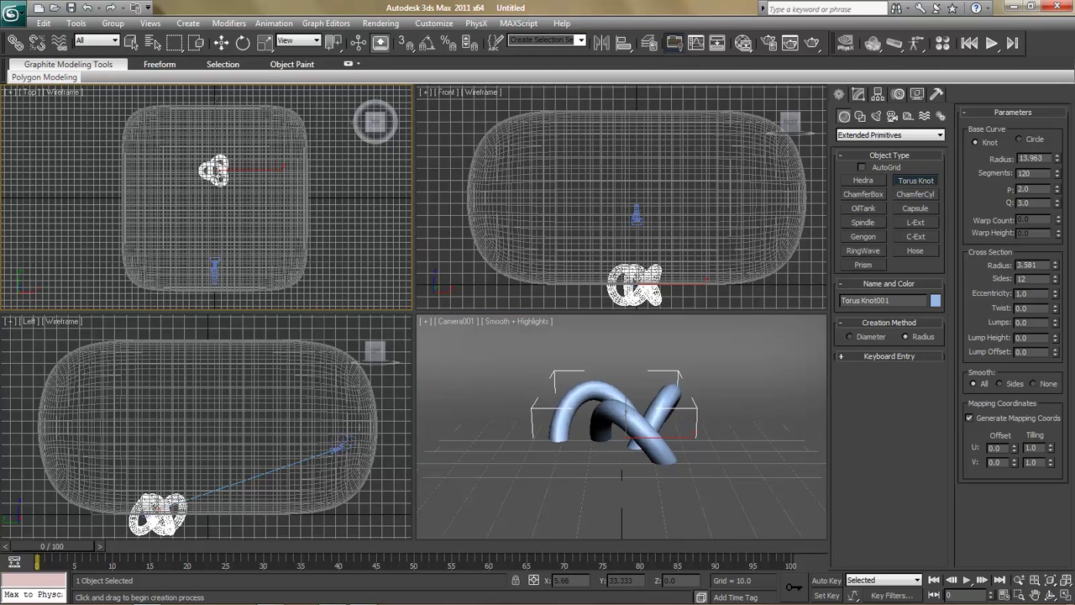
click(228, 174)
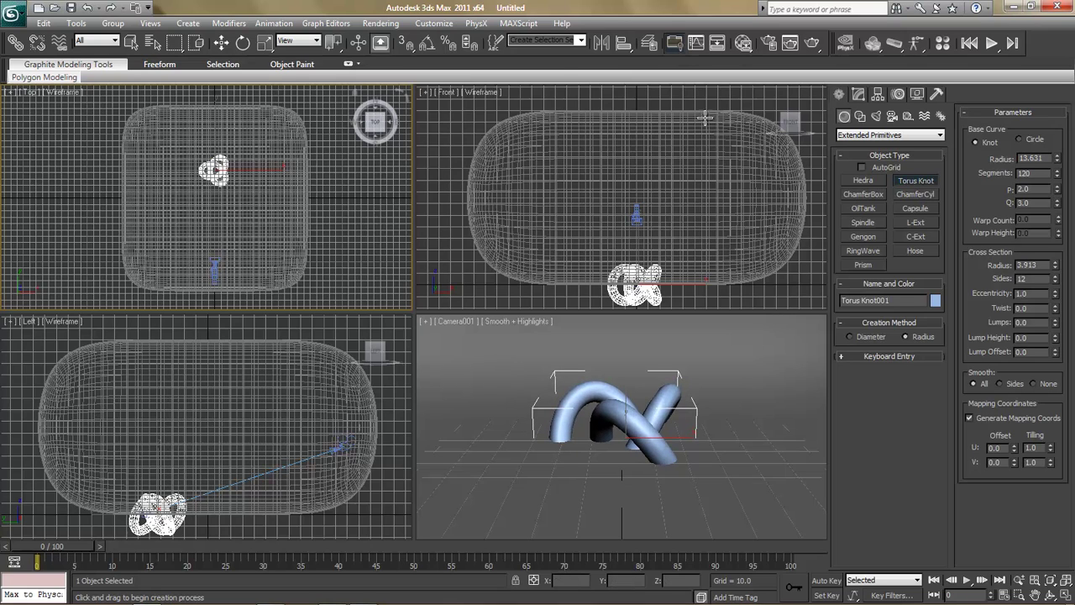
Step: Change the torus knot's Radius to 8 and its tube Radius to 3
key(w)
click(858, 94)
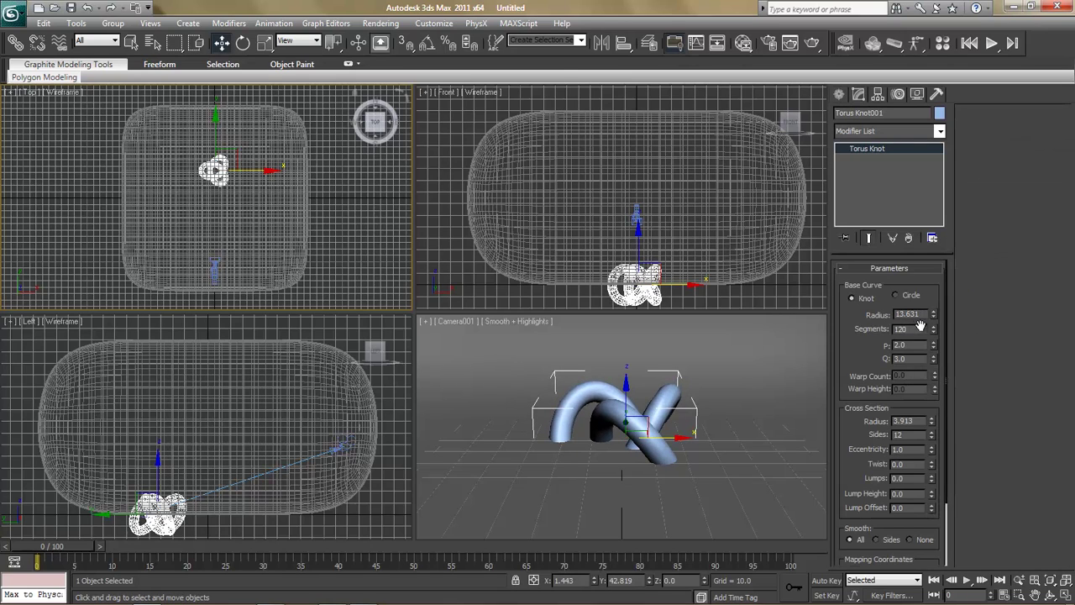
double_click(907, 314)
text(8)
key(Return)
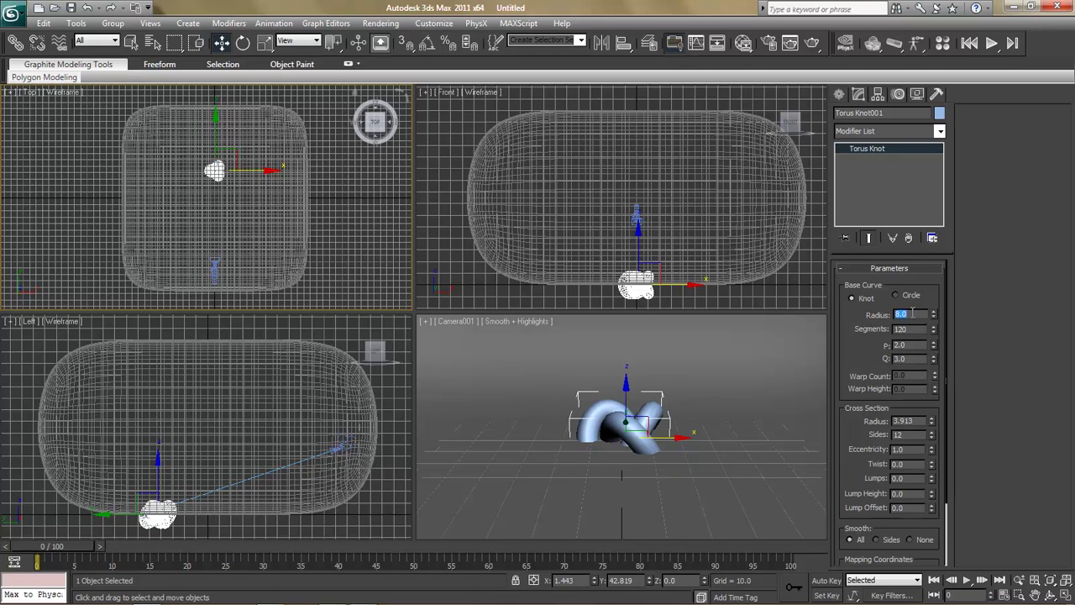
click(911, 422)
text(2)
key(Return)
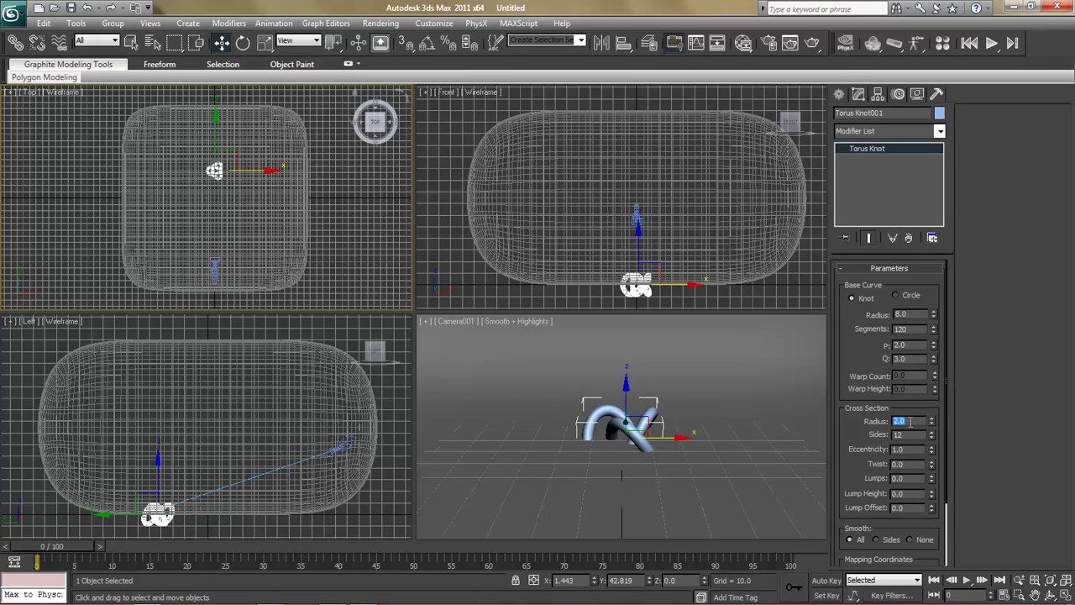
text(3)
key(Return)
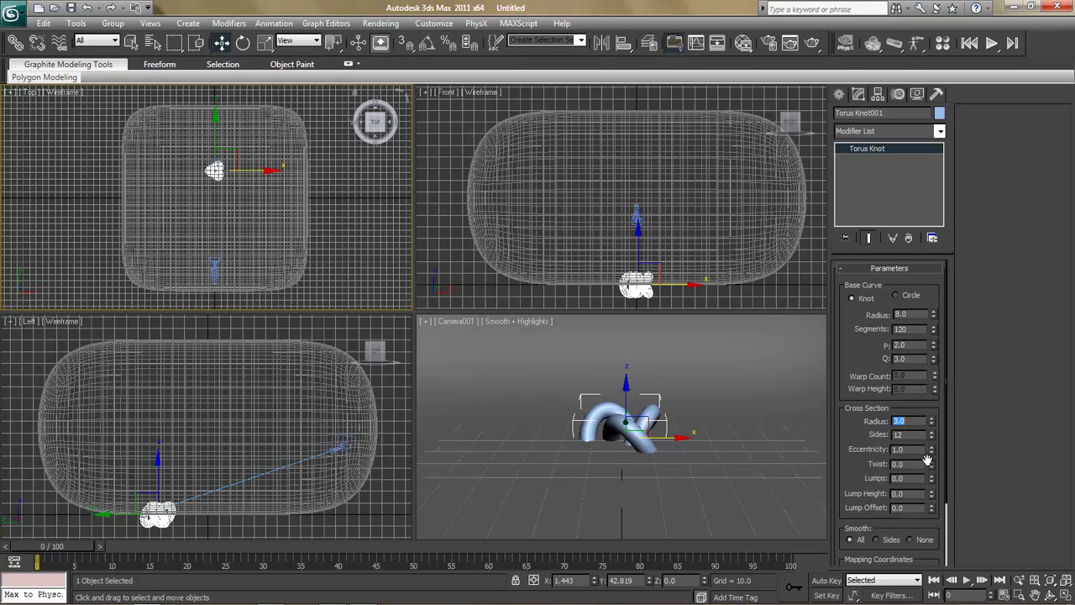
Step: Zoom the Front view onto the knot and move it higher along Z
click(638, 232)
drag(639, 232, 638, 220)
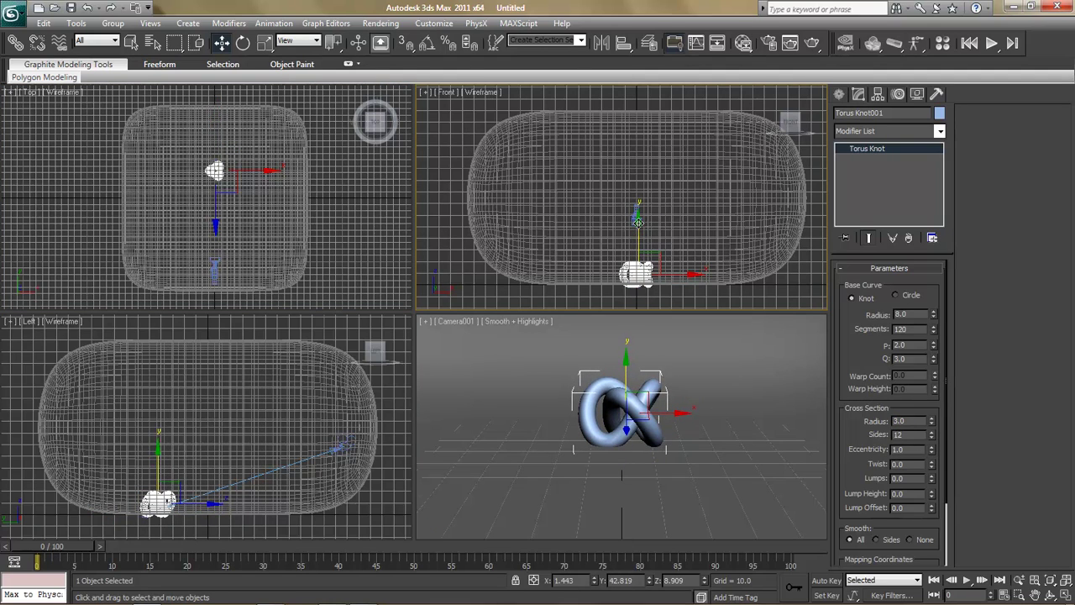
click(1018, 580)
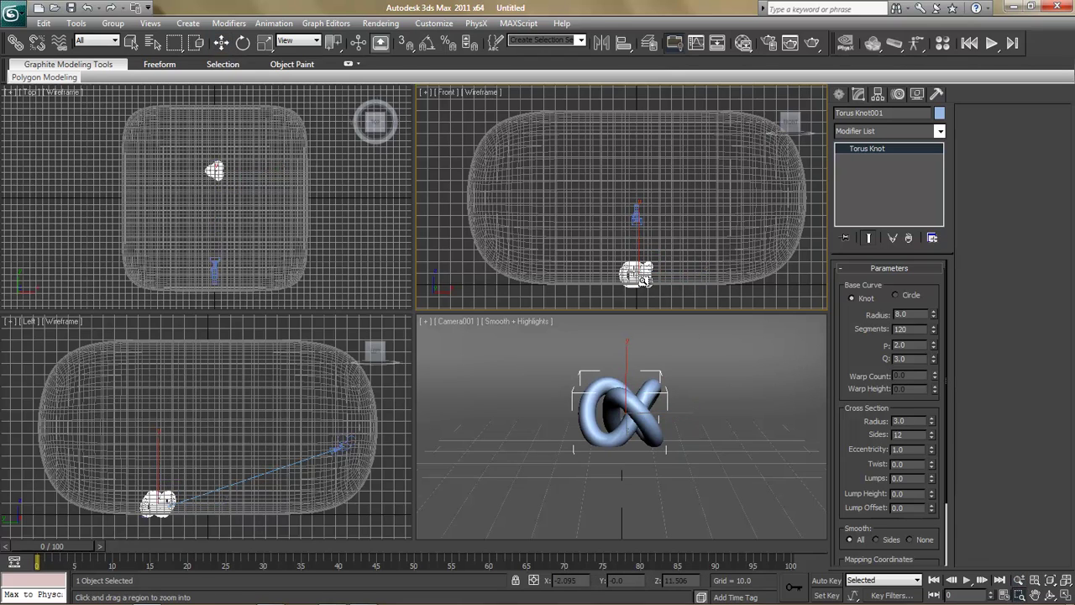
drag(638, 278, 648, 299)
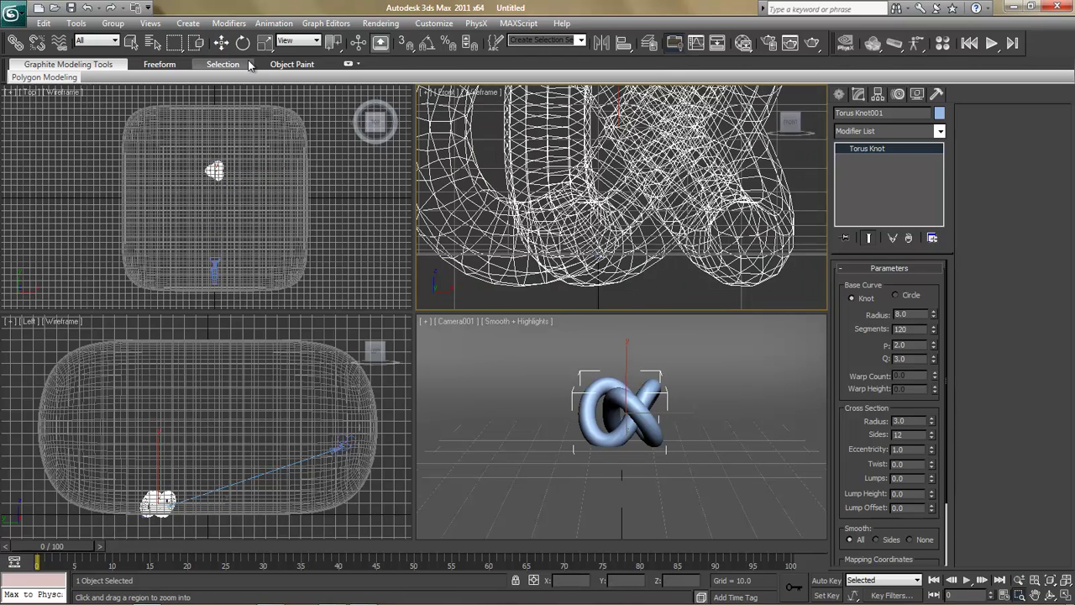
click(221, 43)
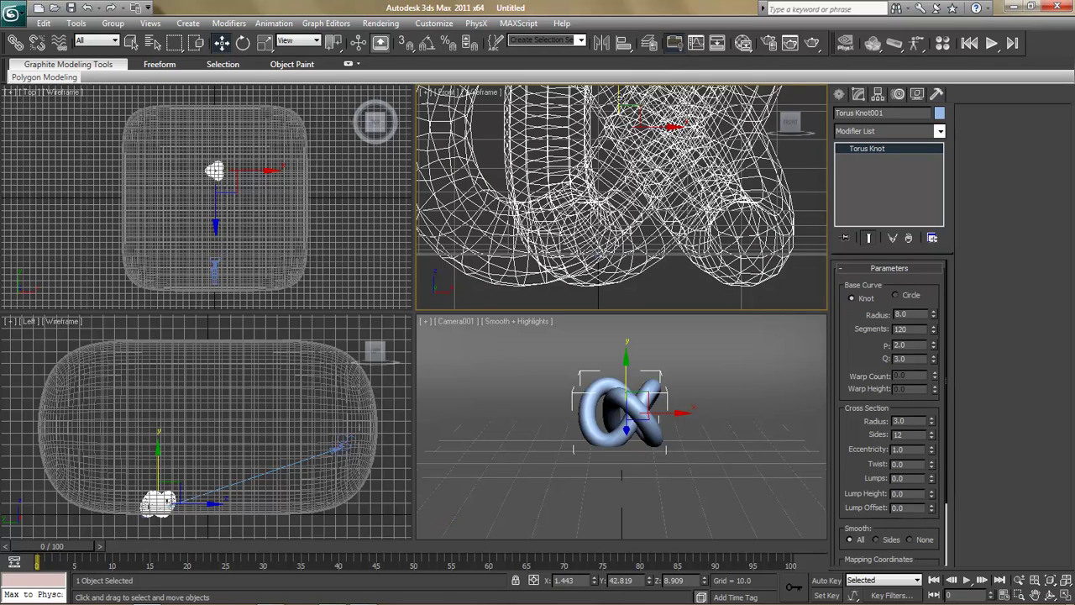
drag(640, 124, 619, 73)
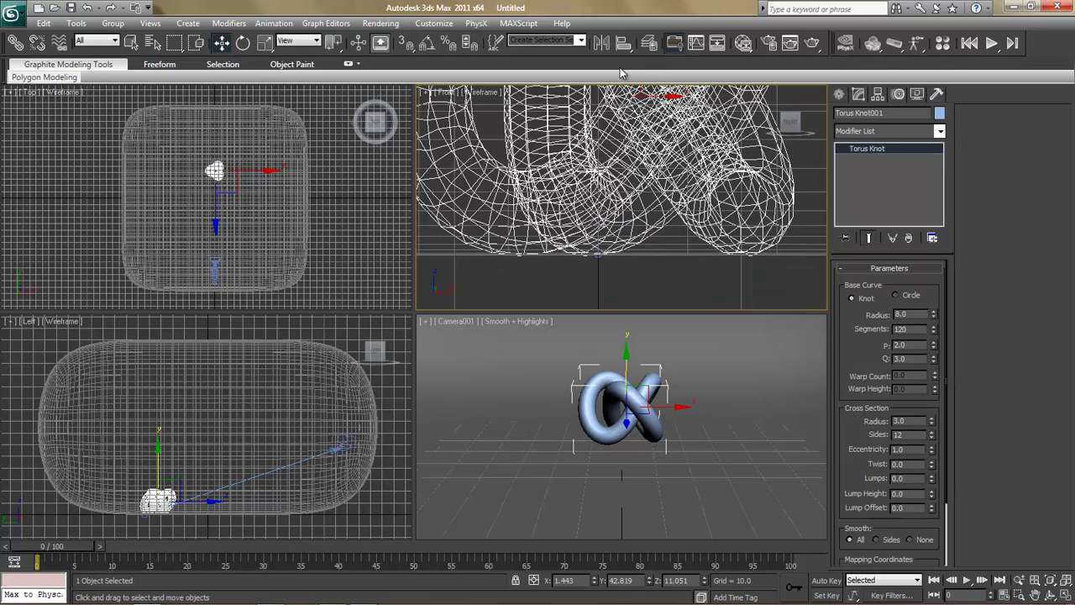
click(486, 369)
Step: Render the Camera001 view, clone the rendered frame, and minimise both frame windows
click(812, 49)
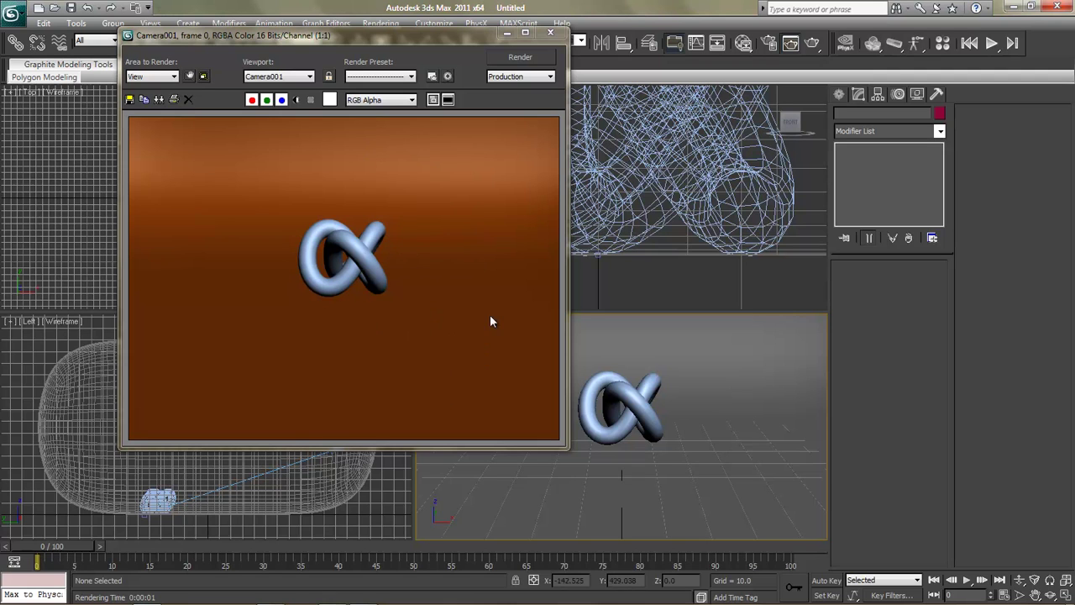
drag(367, 37, 560, 118)
click(377, 183)
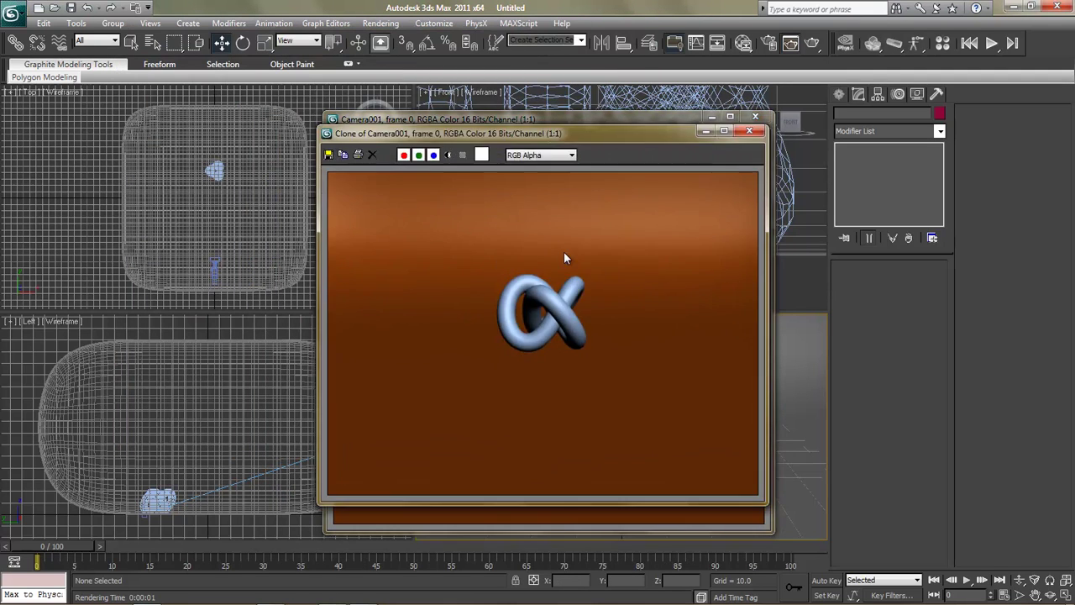
click(706, 131)
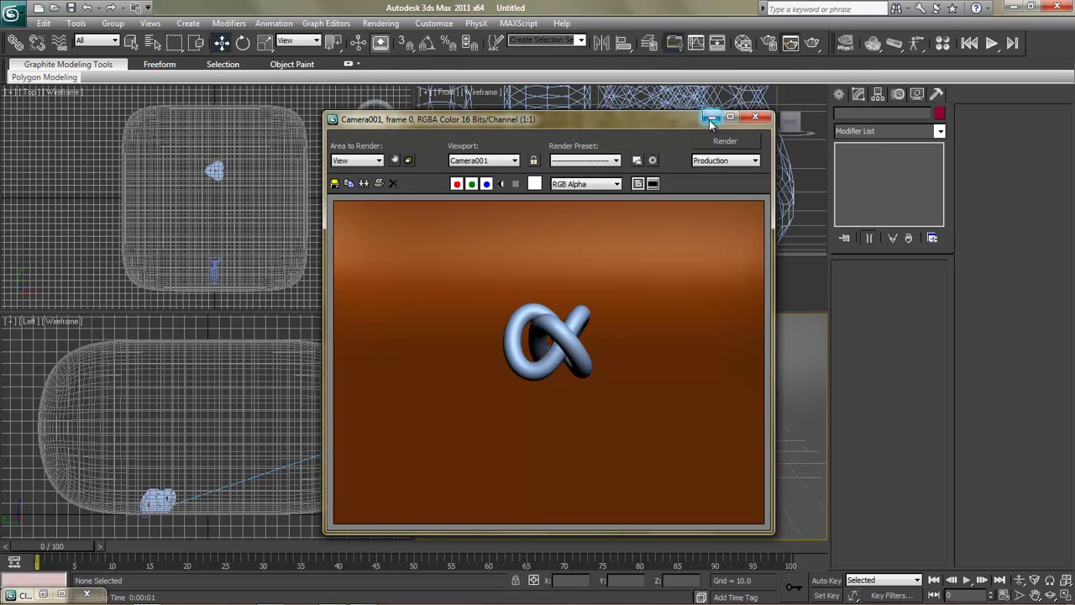
click(711, 117)
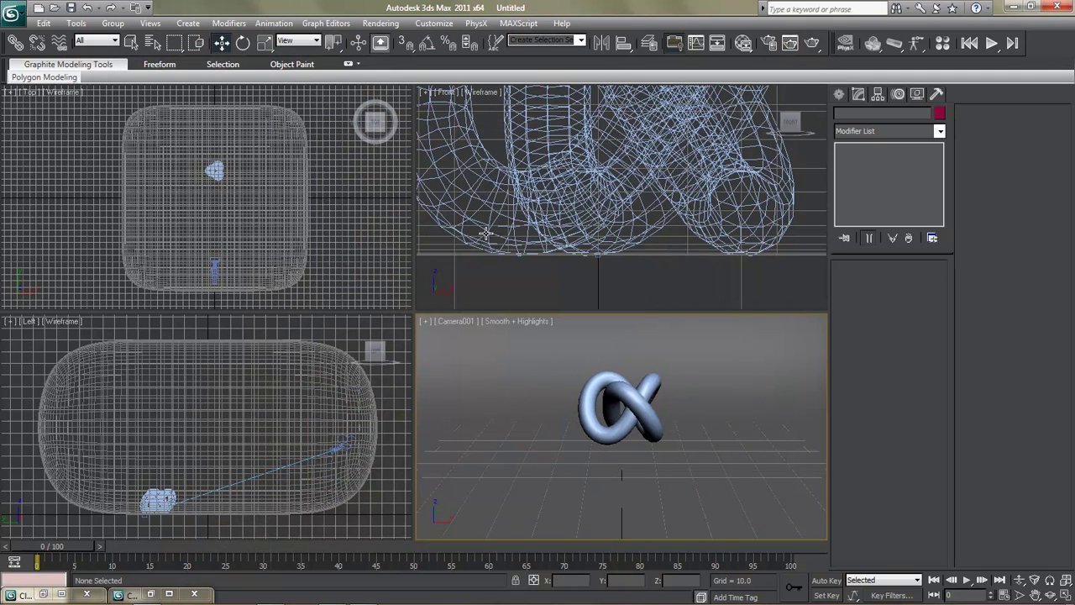
Step: Place a photometric Target Light aimed at the knot in Top view, accepting logarithmic exposure control
click(848, 95)
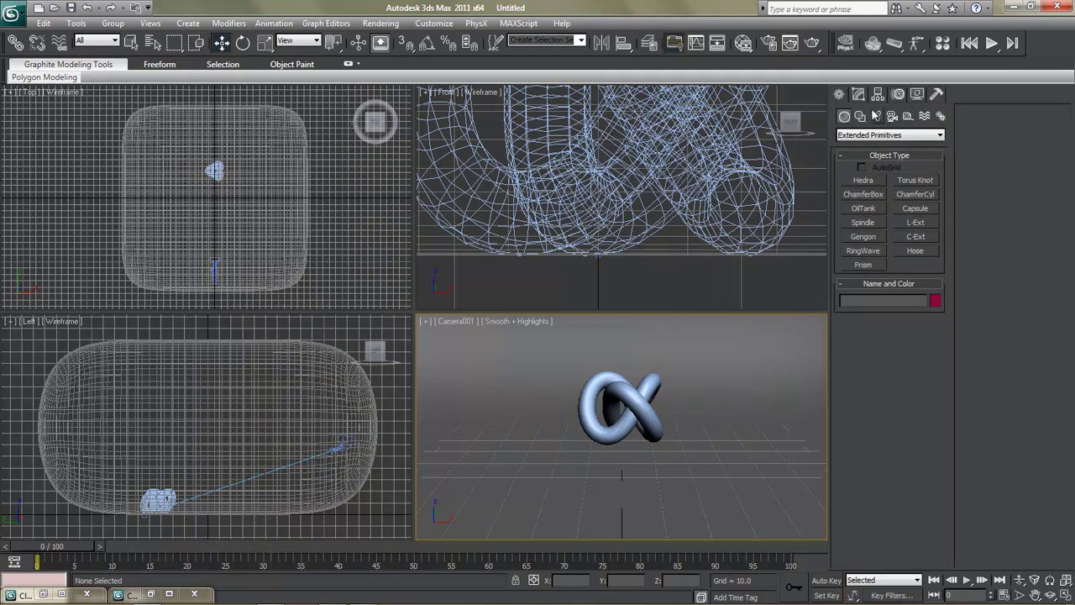
click(876, 116)
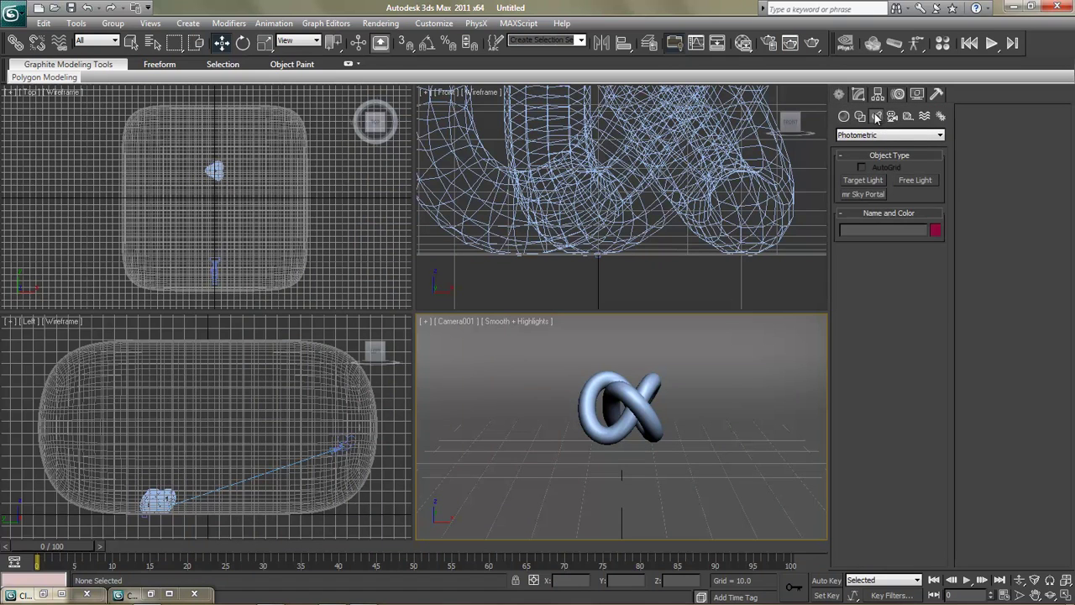
click(870, 182)
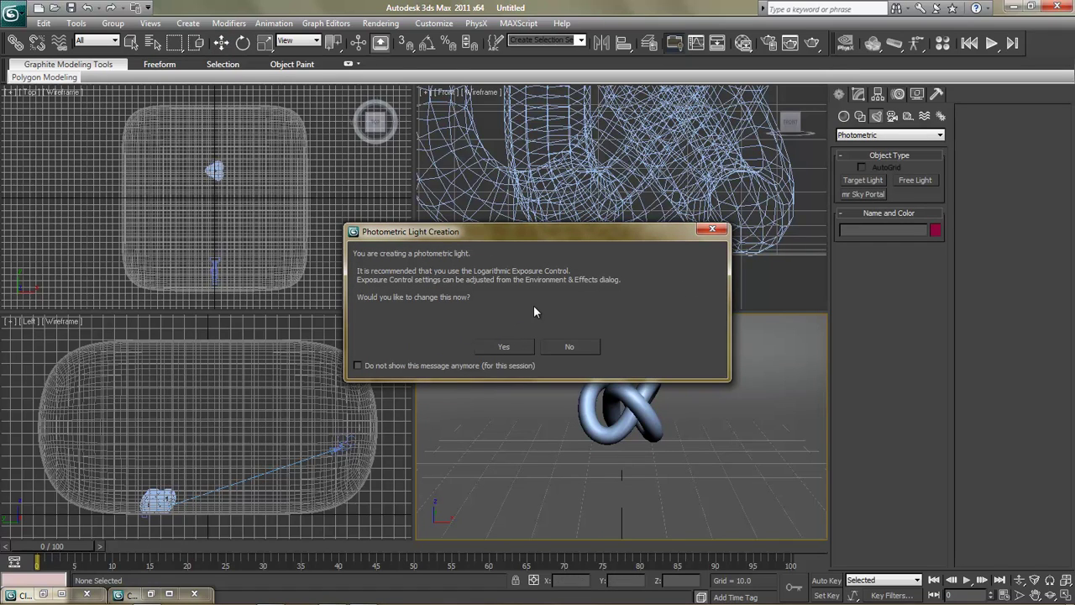
click(501, 347)
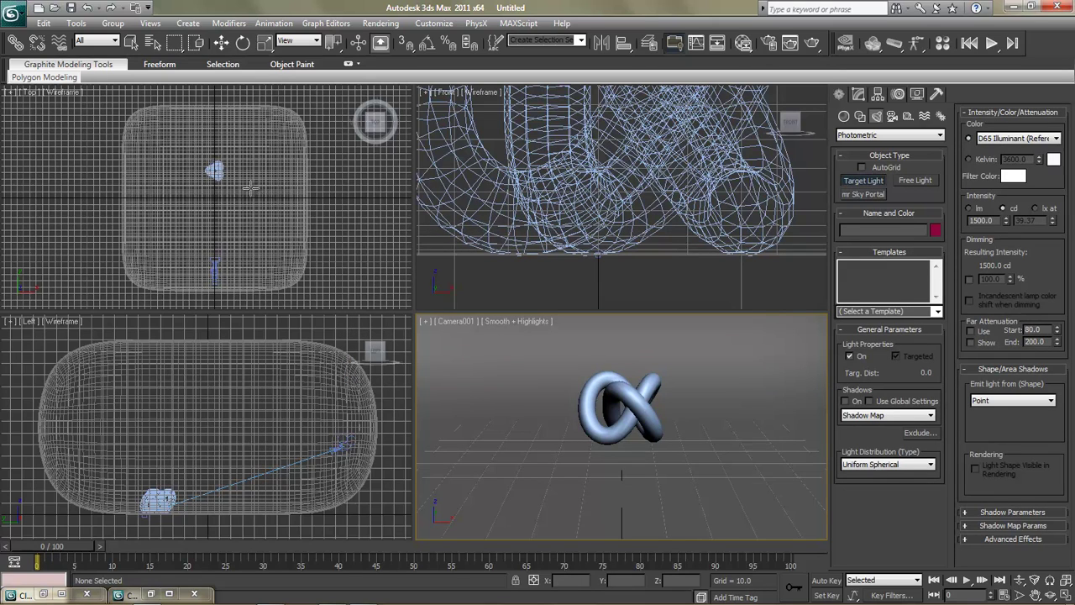
drag(247, 188, 215, 170)
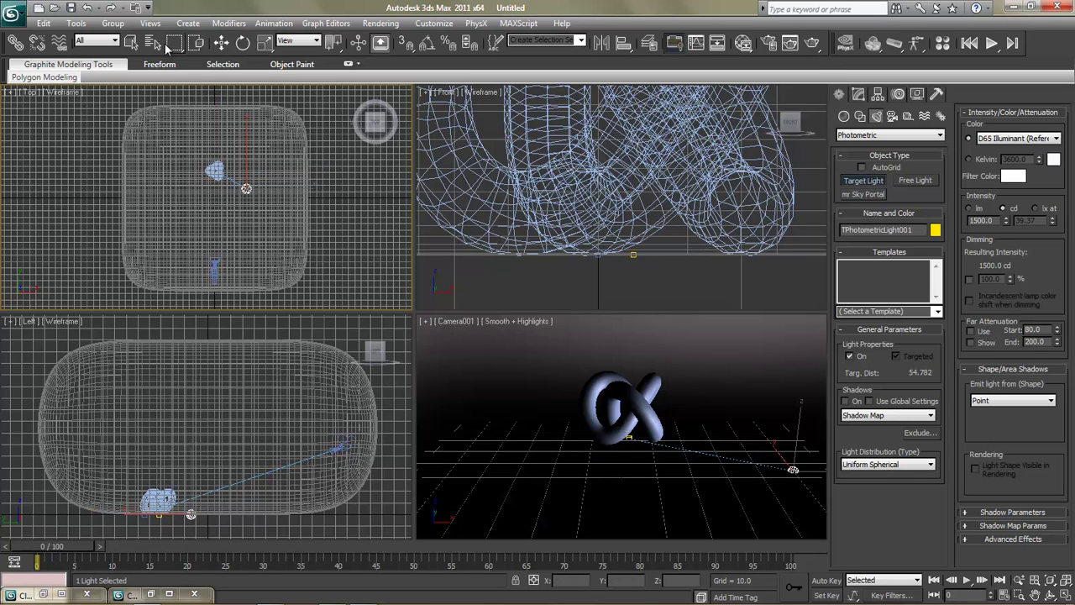
Step: Raise the light about 54.9 units above the knot and adjust its position in Top view
click(221, 43)
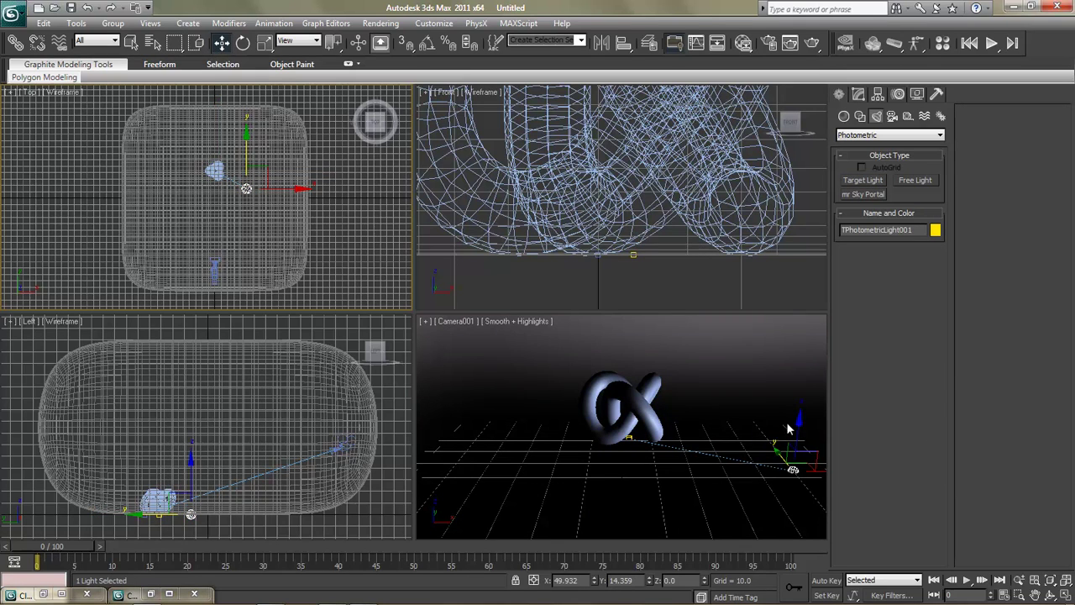
click(798, 428)
drag(798, 428, 588, 244)
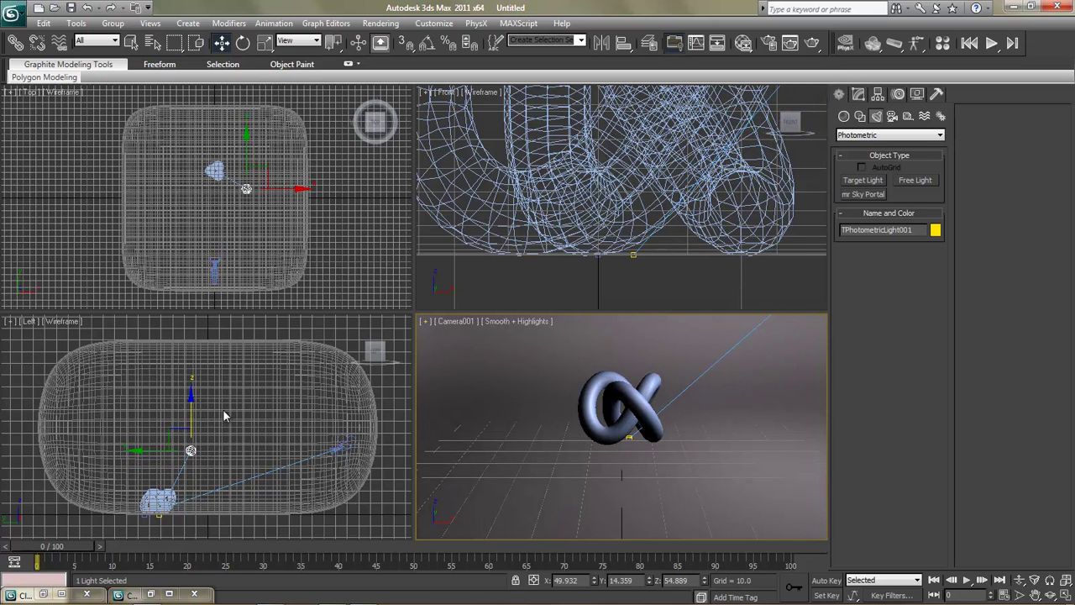
click(260, 181)
drag(260, 181, 258, 160)
right_click(461, 380)
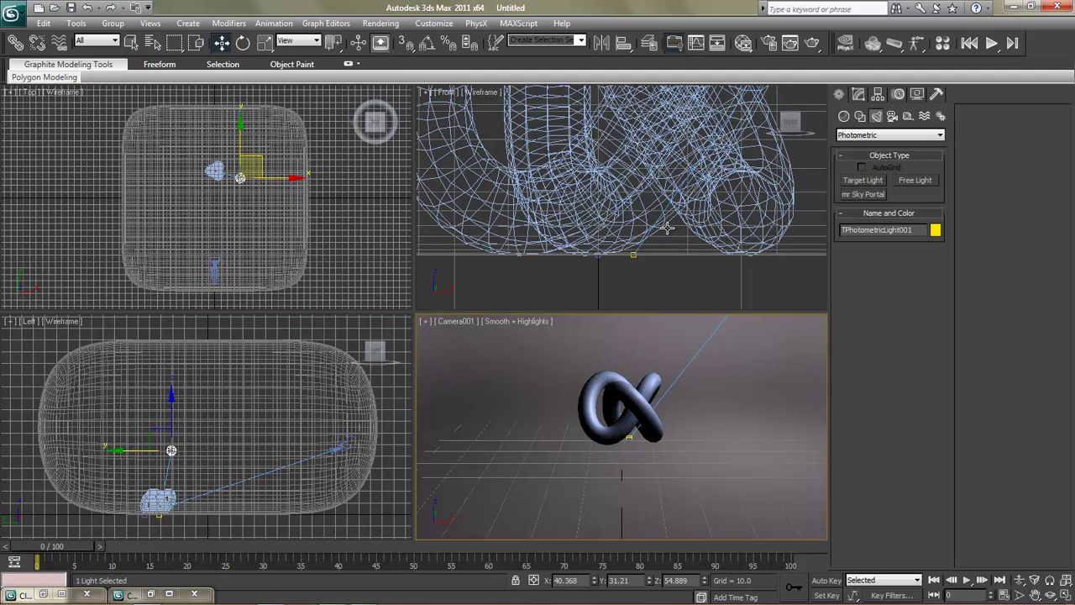
Step: Render the lit camera view, keep a cloned copy, and minimise both render windows
click(813, 44)
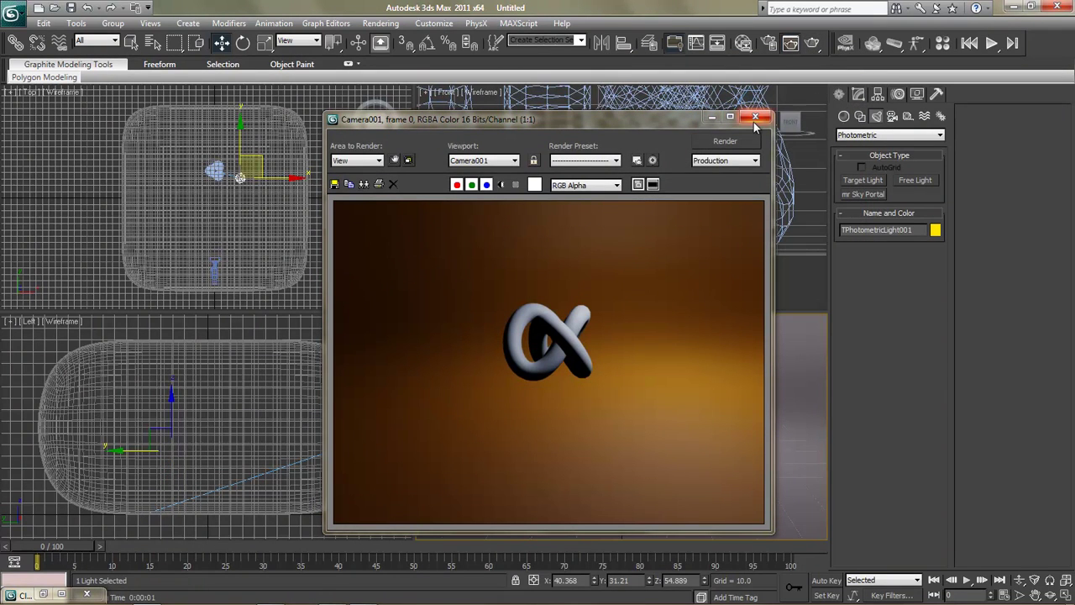
click(364, 184)
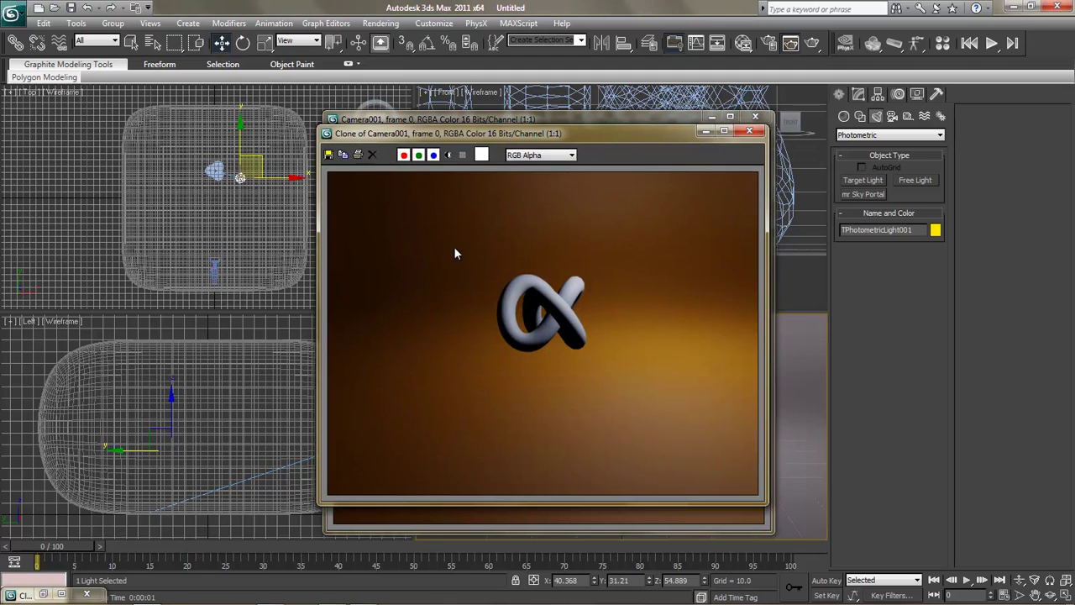
click(705, 133)
click(711, 117)
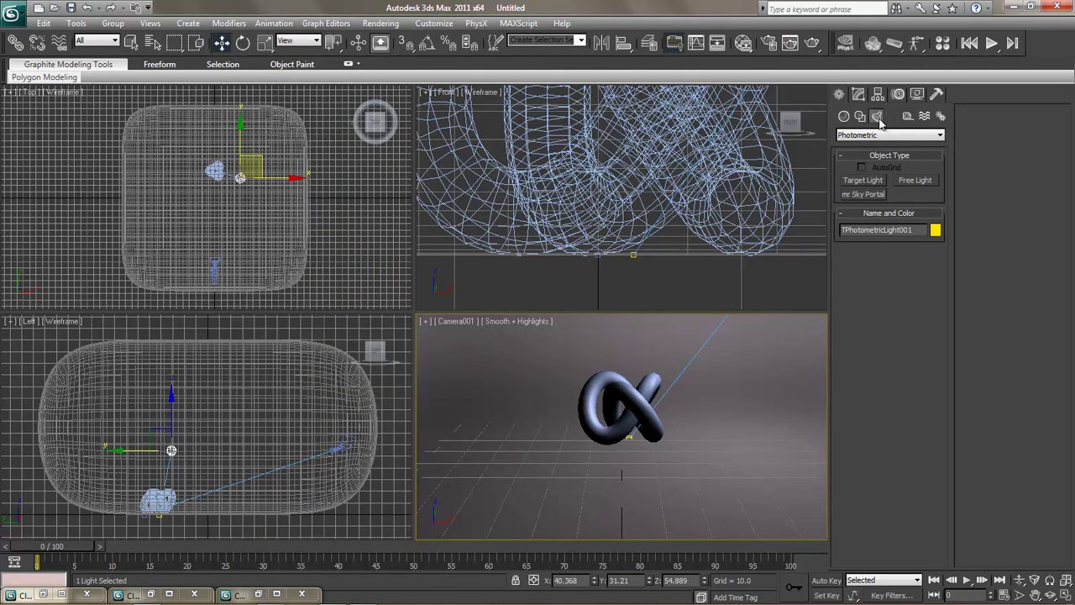
Step: Set the photometric light's shadow type to mental ray Shadow Map
click(858, 94)
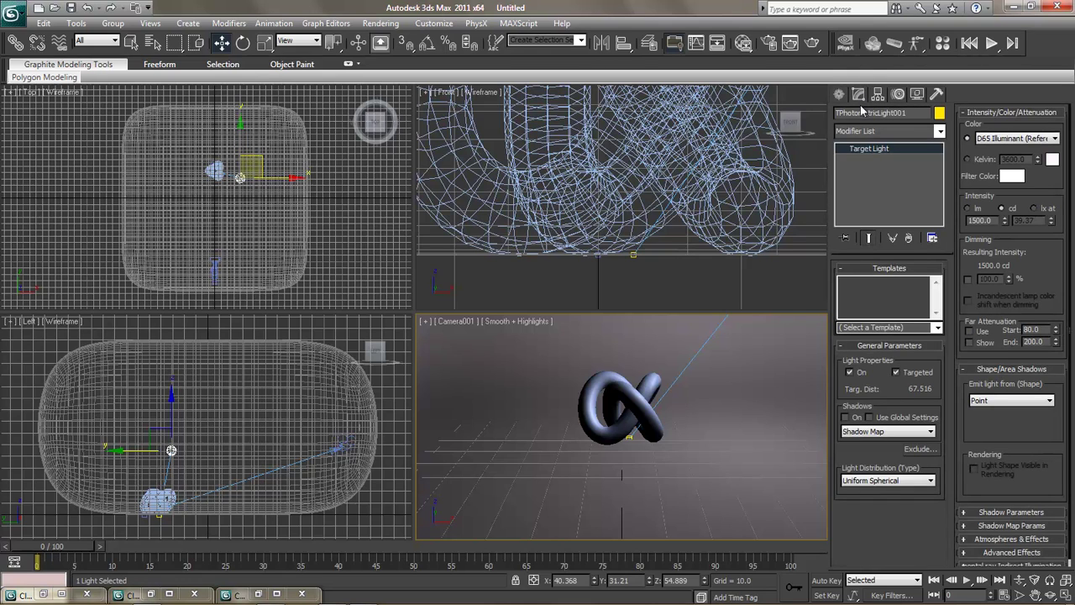
click(851, 431)
click(862, 455)
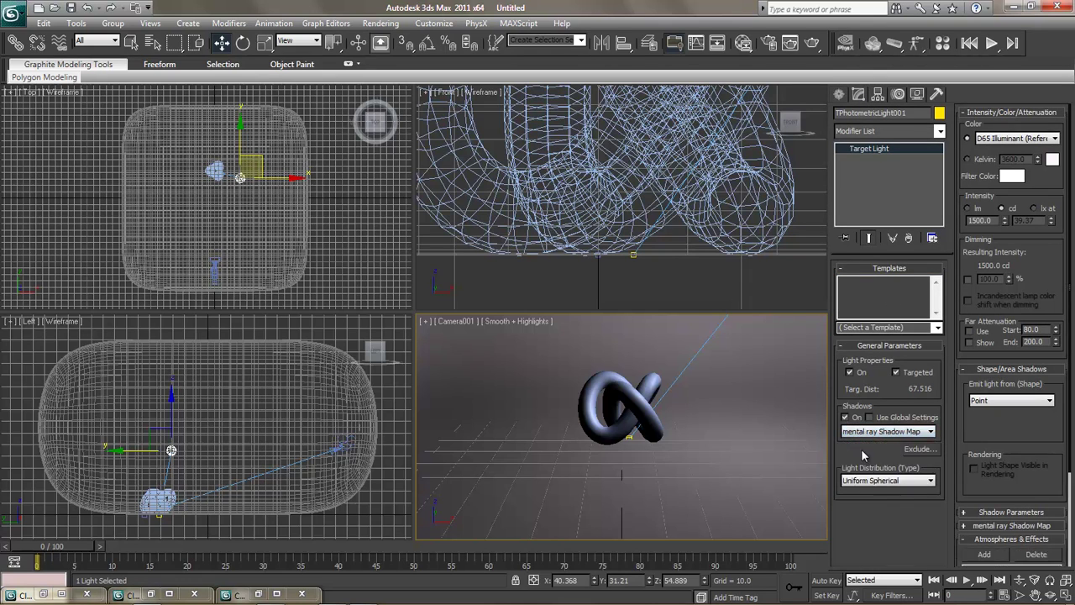
Step: Assign mental ray Renderer as the production renderer in Render Setup's Common tab
click(767, 42)
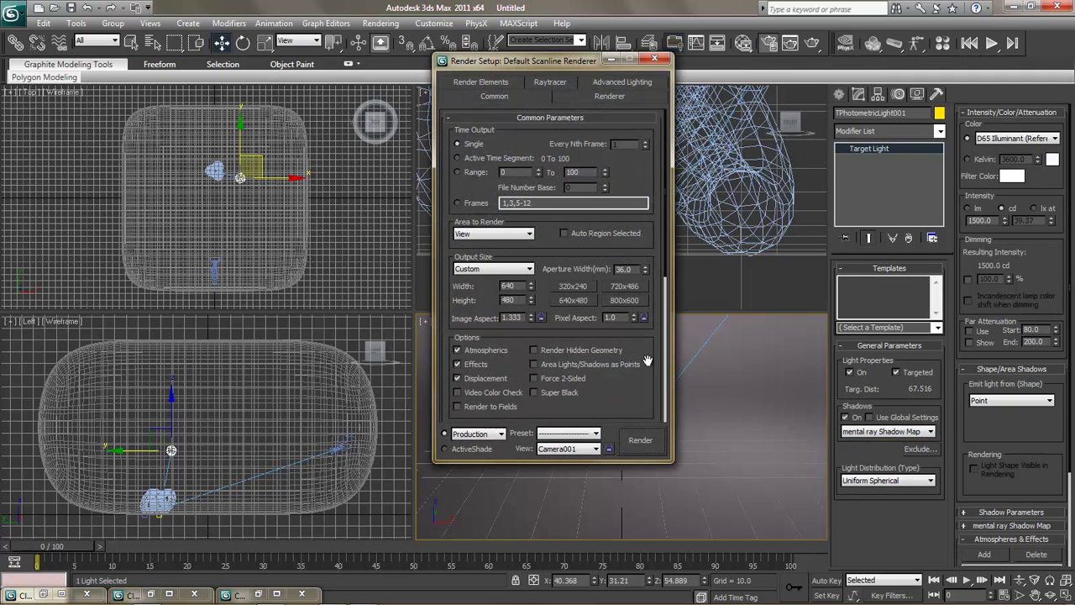
scroll(614, 258, down, 10)
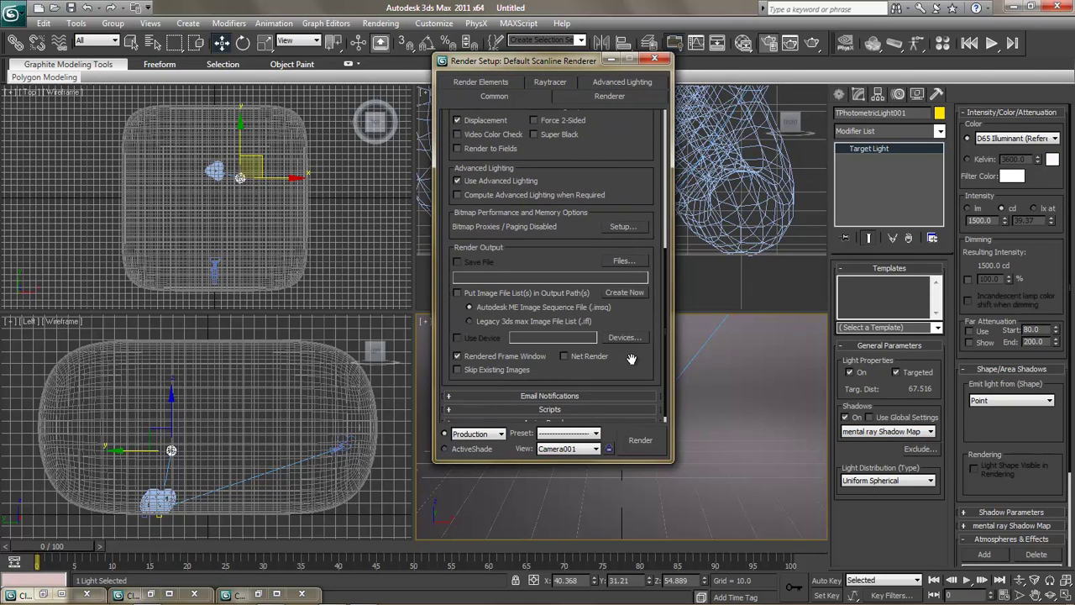
scroll(631, 358, down, 1)
scroll(581, 424, down, 4)
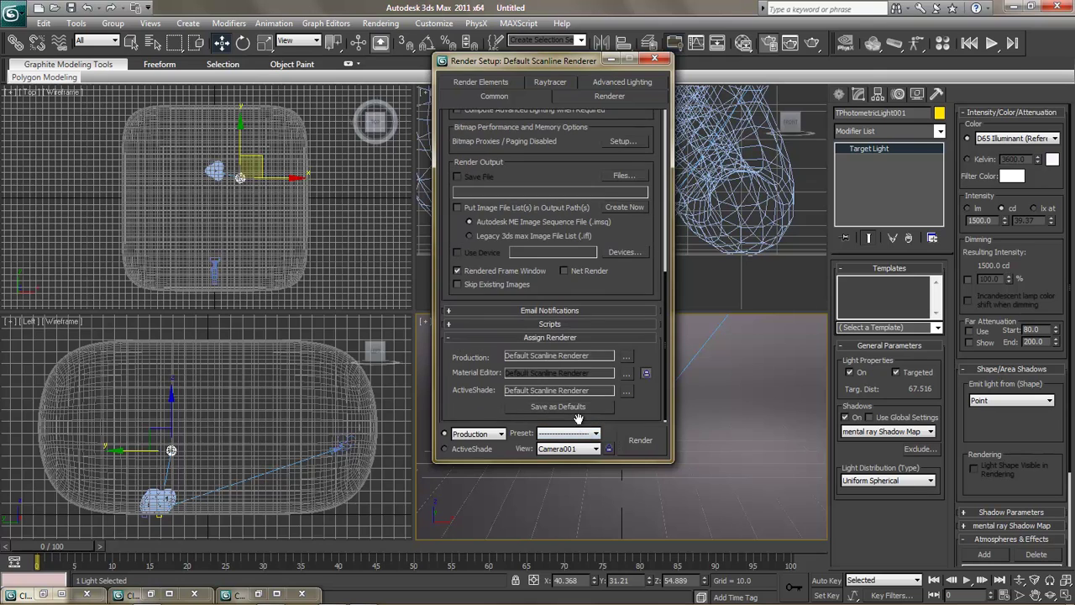
click(623, 358)
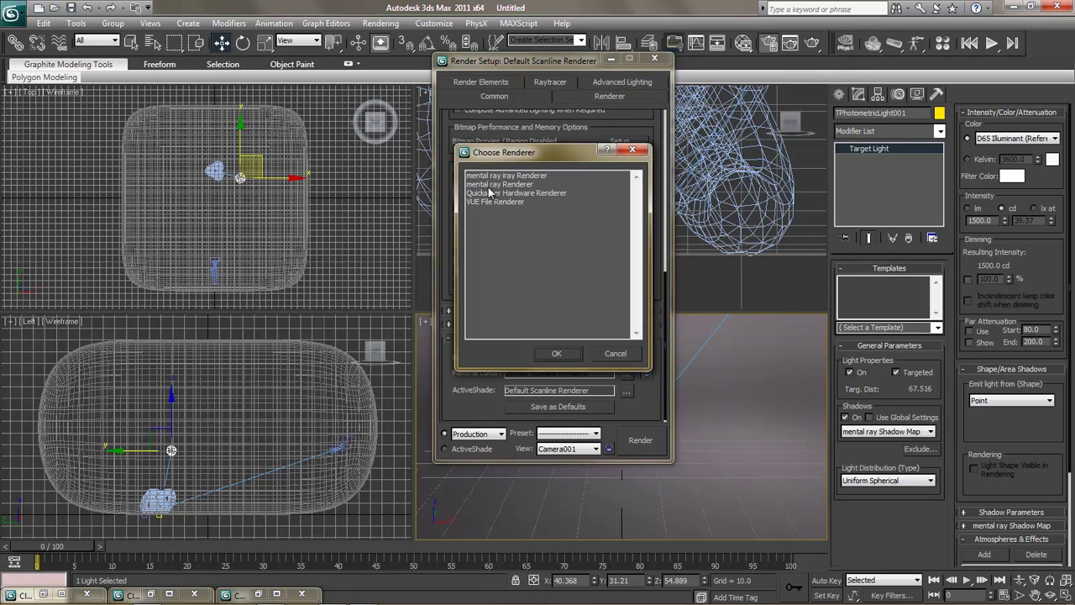
click(489, 185)
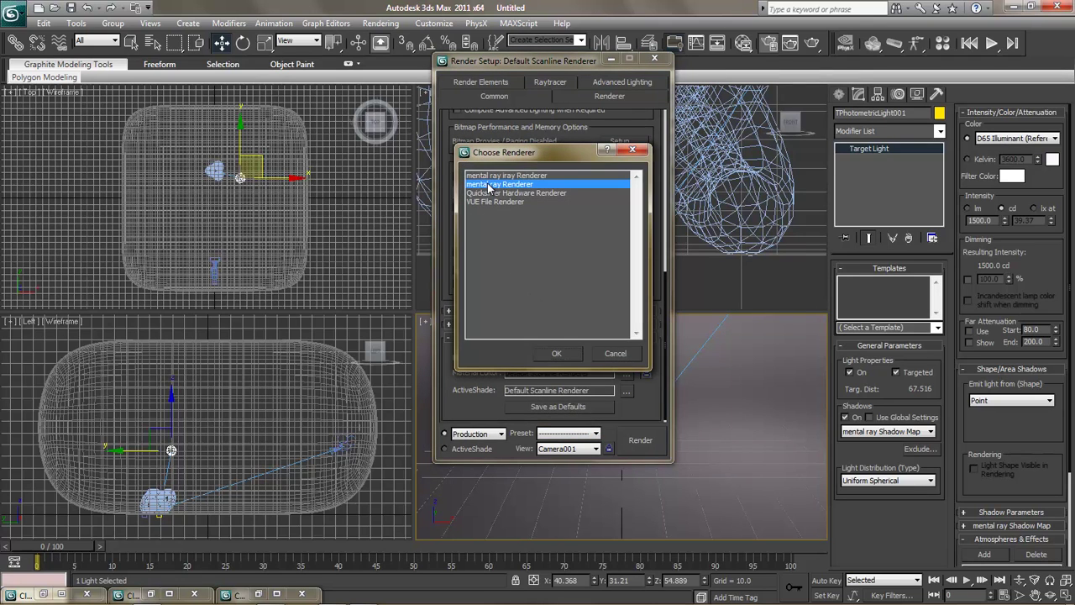
click(554, 353)
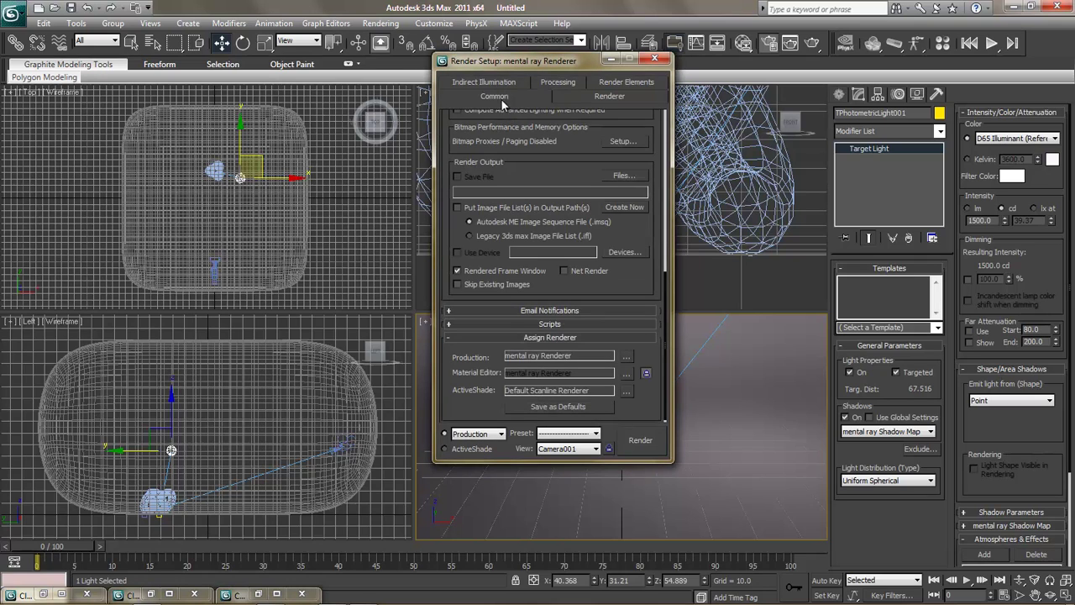
Step: Raise Final Gather precision from Draft to Low and set diffuse bounces to 4
click(487, 80)
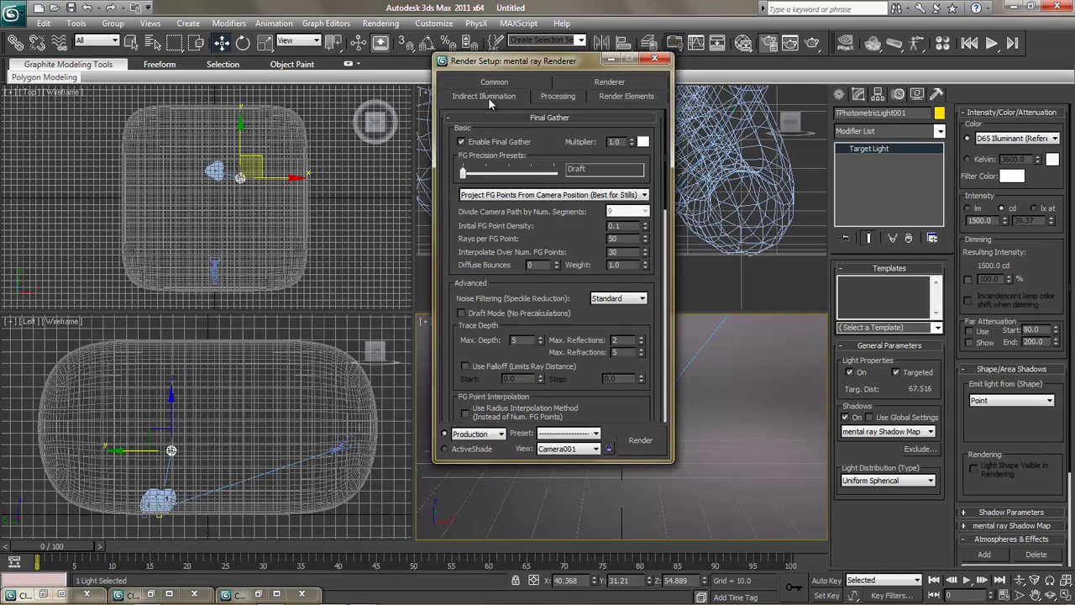
click(486, 174)
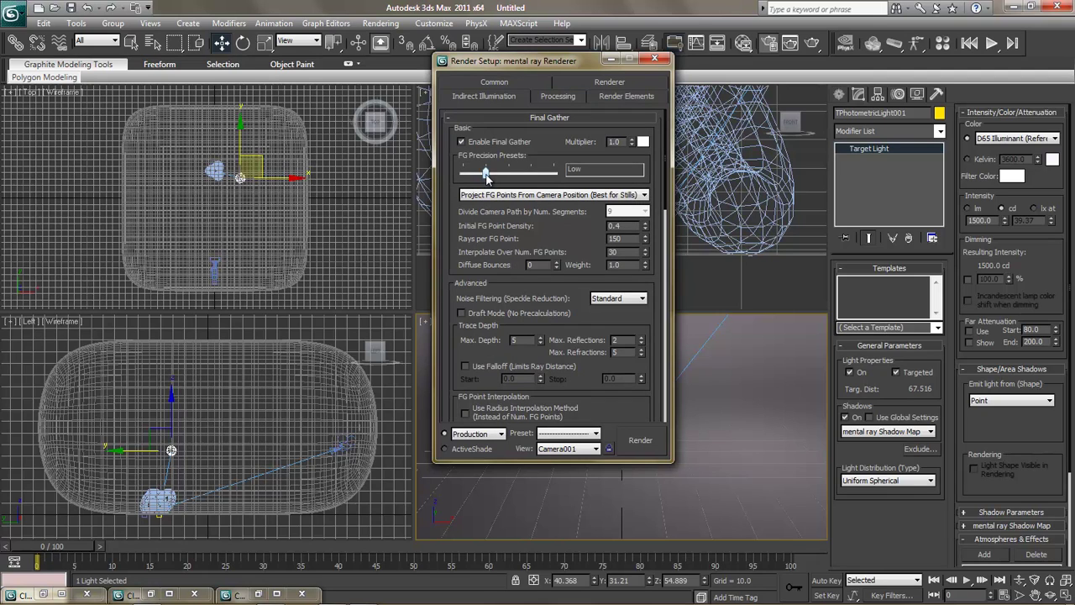
click(556, 262)
click(556, 262)
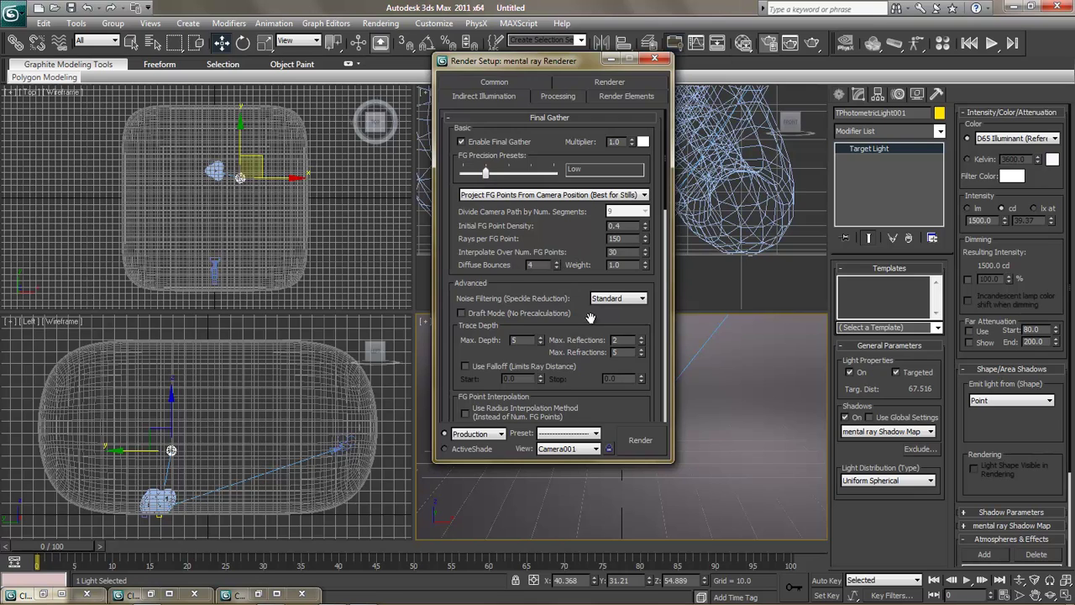
drag(591, 321, 593, 312)
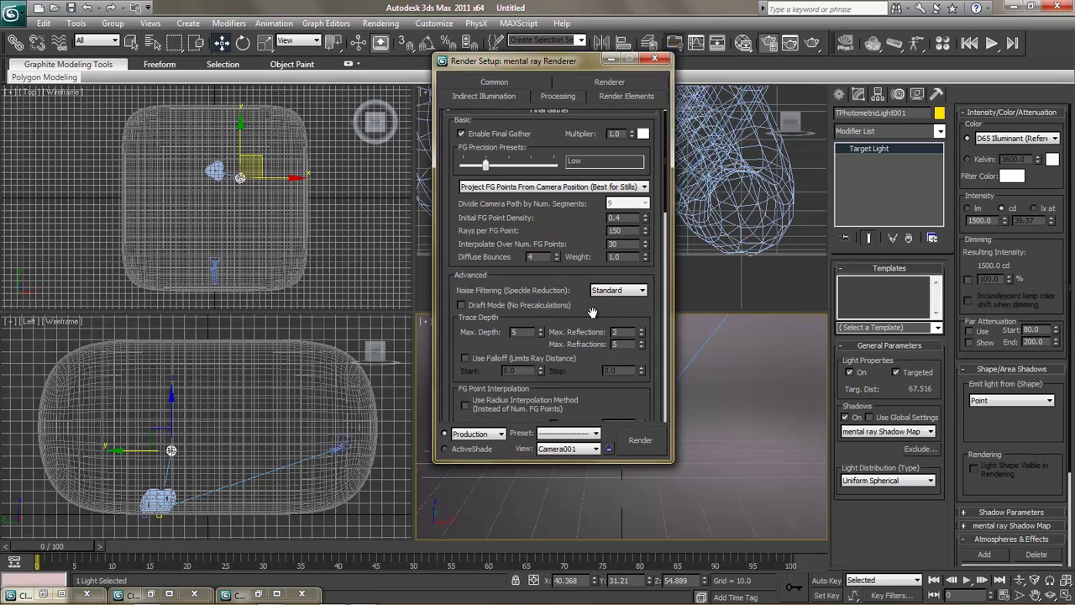
Step: Enable caustics with 100000 average caustic photons per light, then close Render Setup
scroll(591, 357, down, 3)
scroll(586, 267, down, 3)
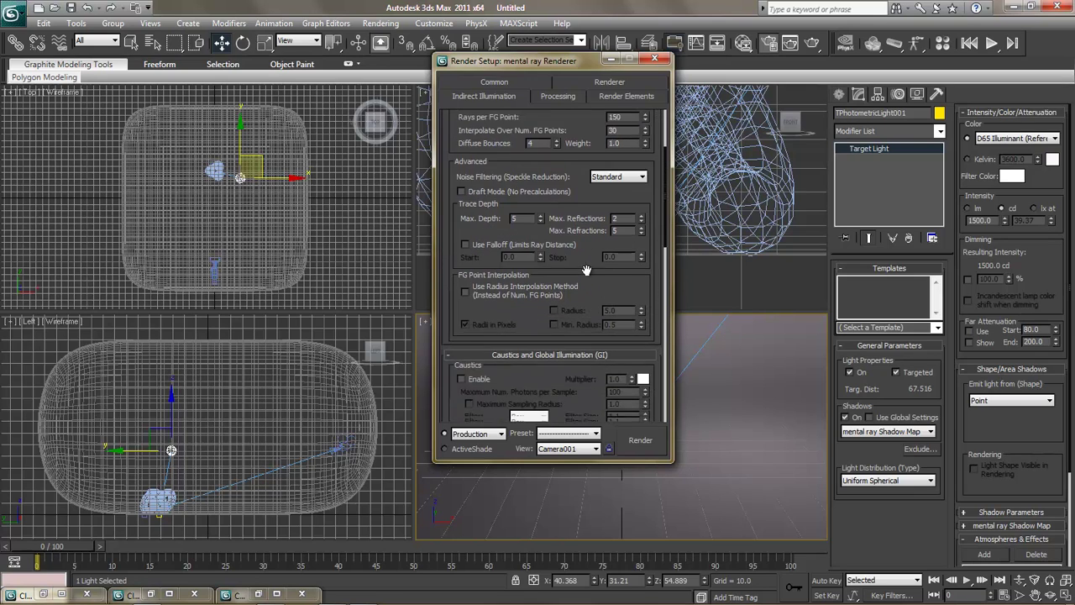
scroll(586, 267, down, 2)
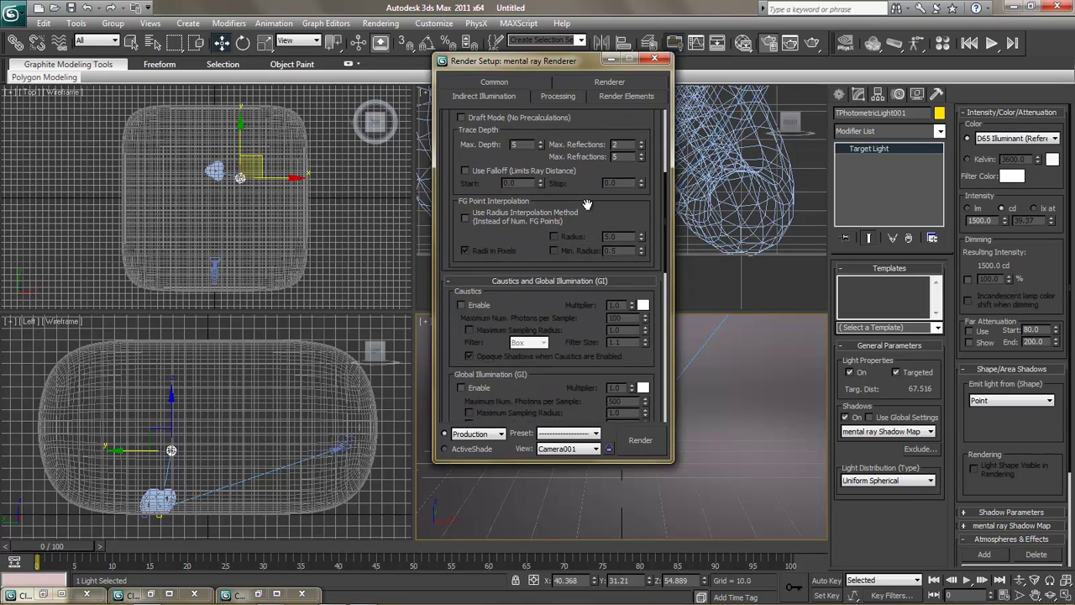
click(461, 305)
drag(459, 338, 467, 248)
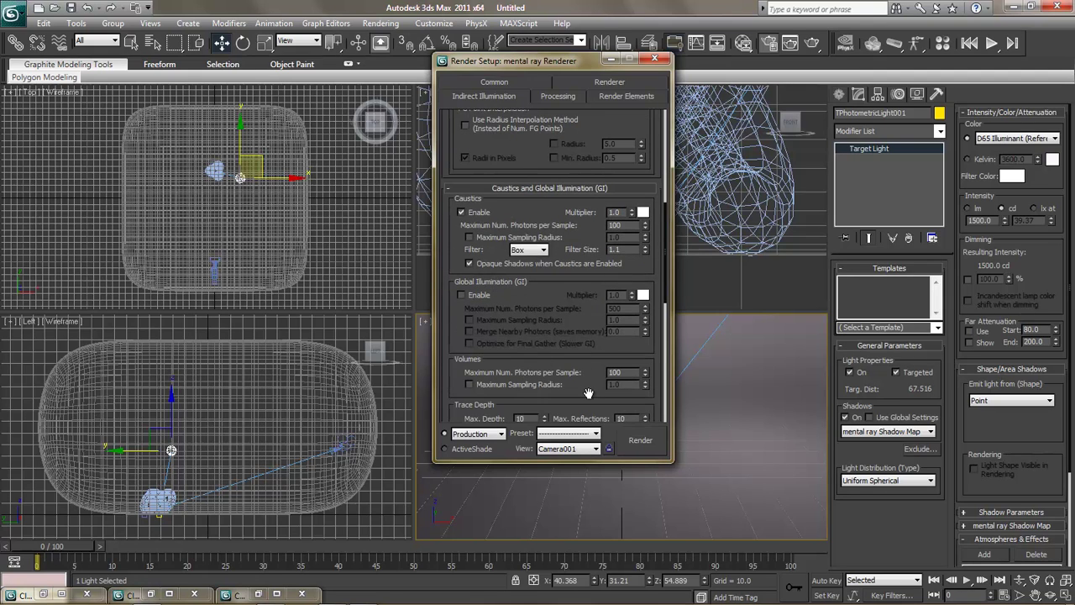
drag(588, 393, 592, 242)
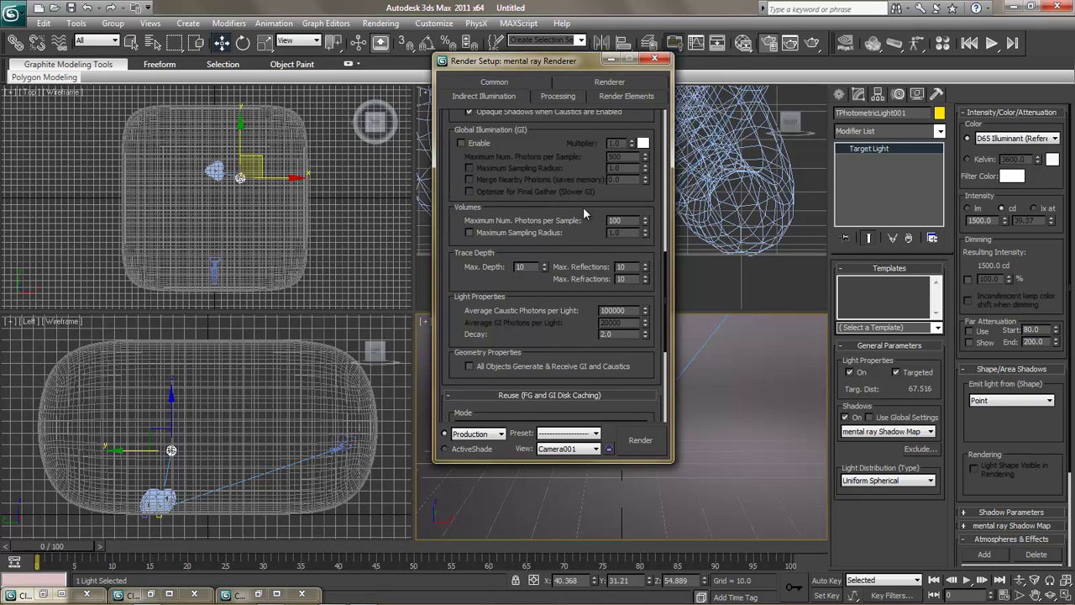
drag(580, 204, 584, 326)
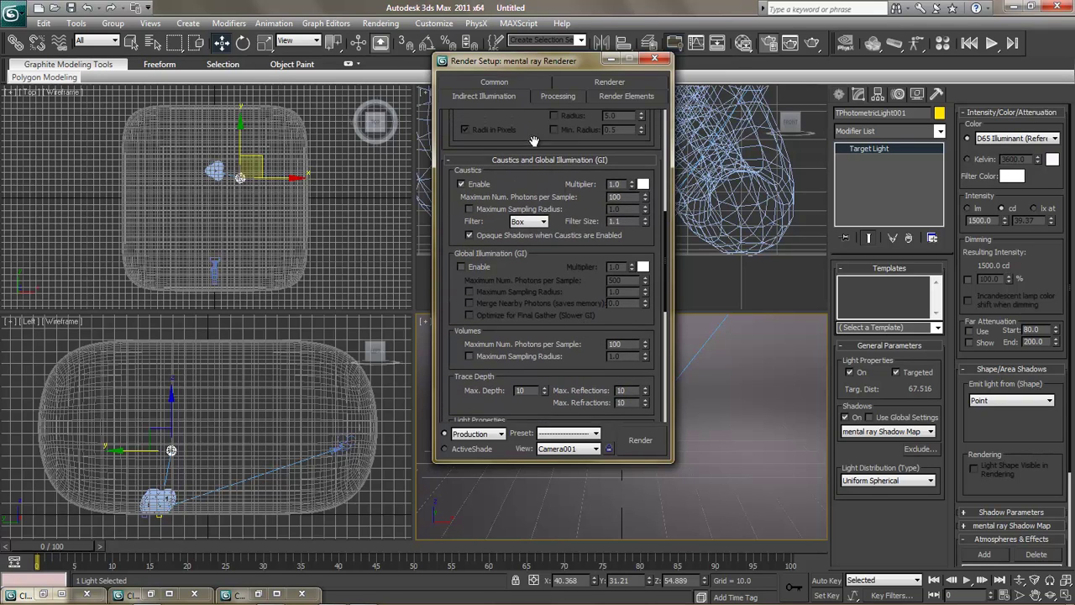
drag(534, 138, 546, 274)
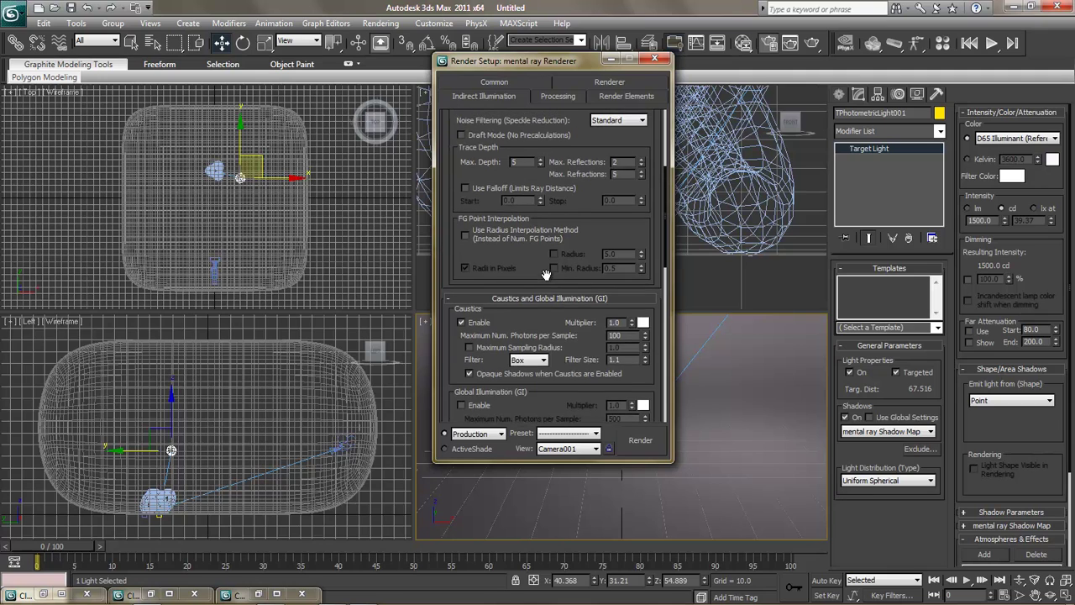
click(654, 58)
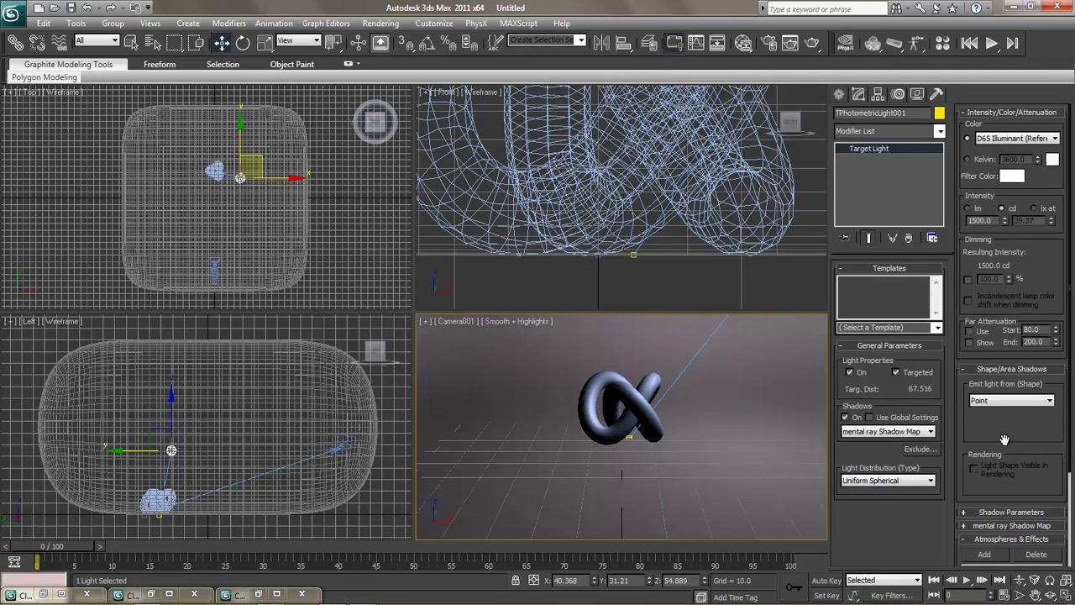
Step: Expand the photometric light's mental ray Shadow Map rollout, showing a 2000 map size
drag(1006, 446, 1011, 243)
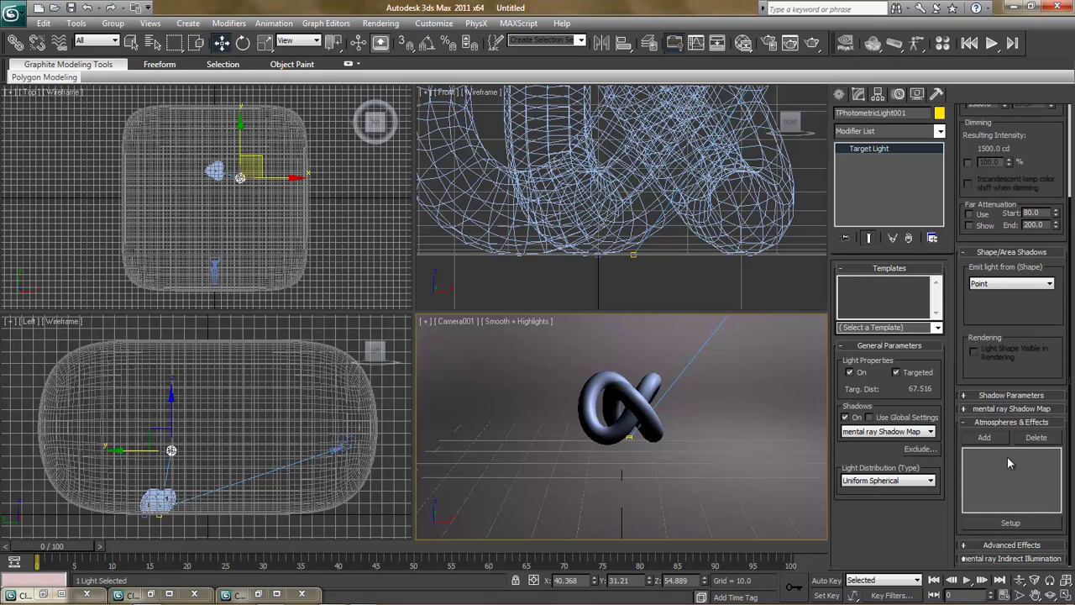
click(1010, 409)
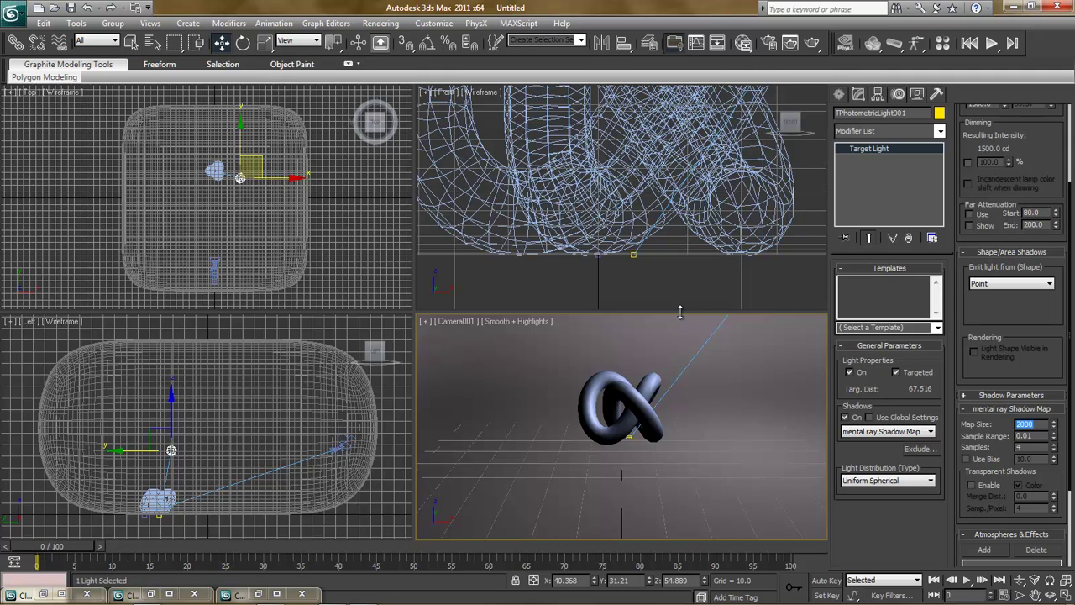
Step: Turn on Generate Caustics in the torus knot's mental ray object properties
click(626, 391)
right_click(626, 393)
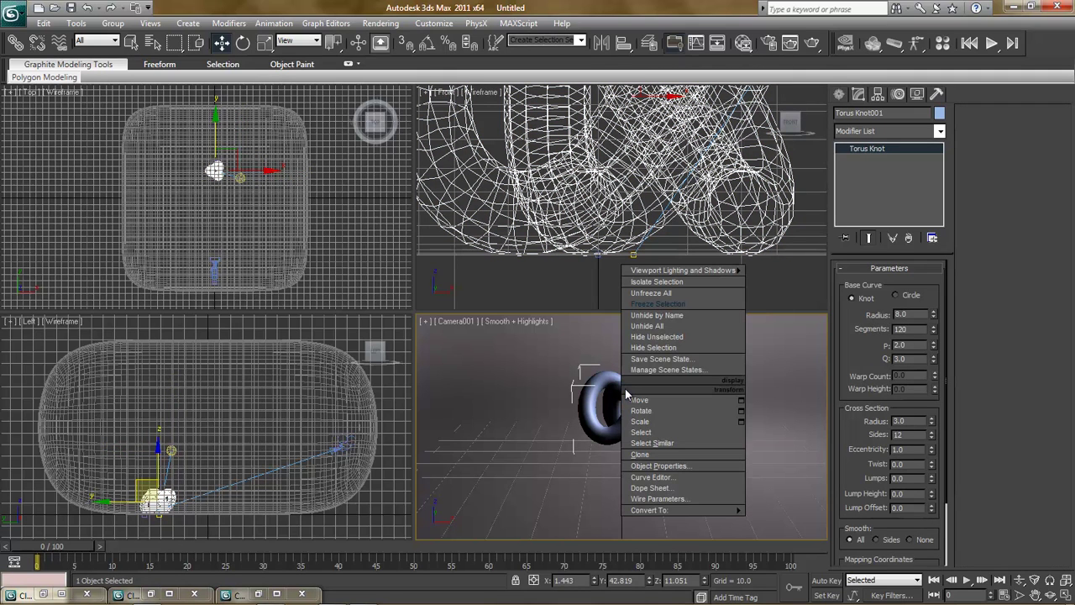
click(656, 466)
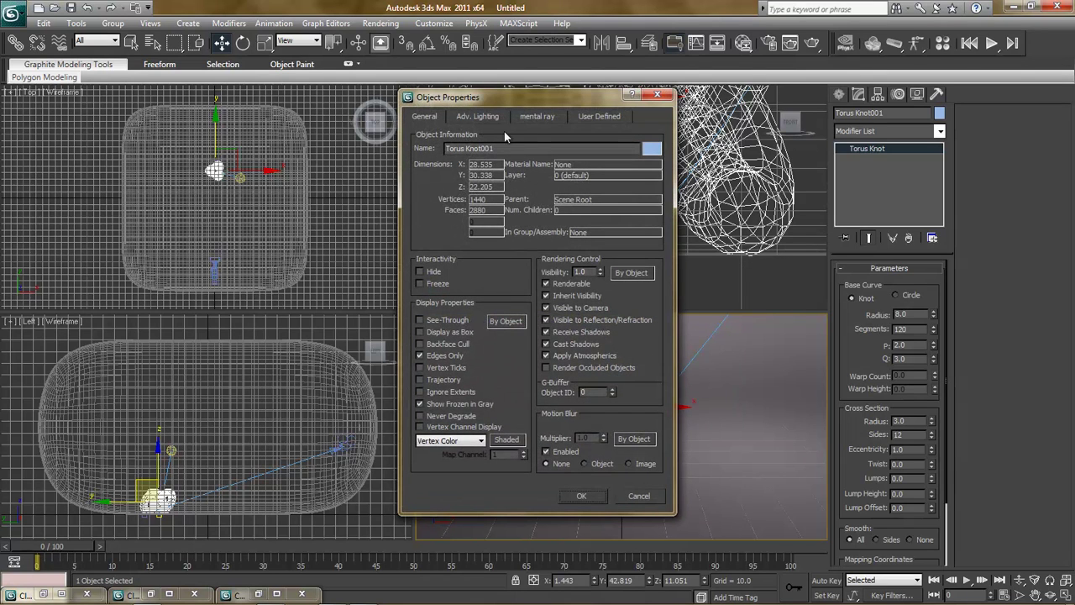
click(537, 118)
click(454, 228)
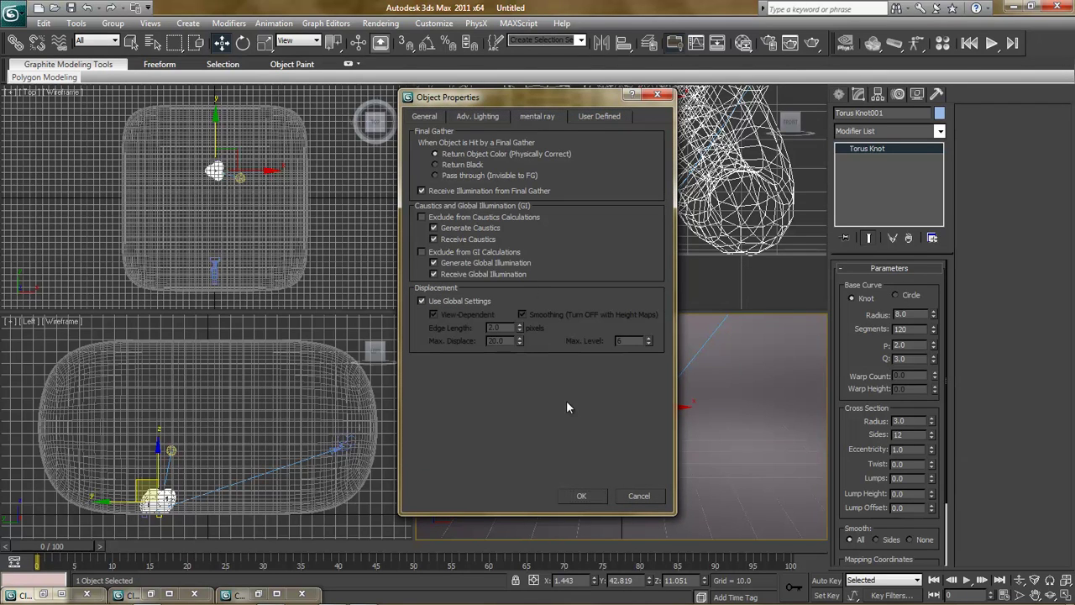
click(588, 496)
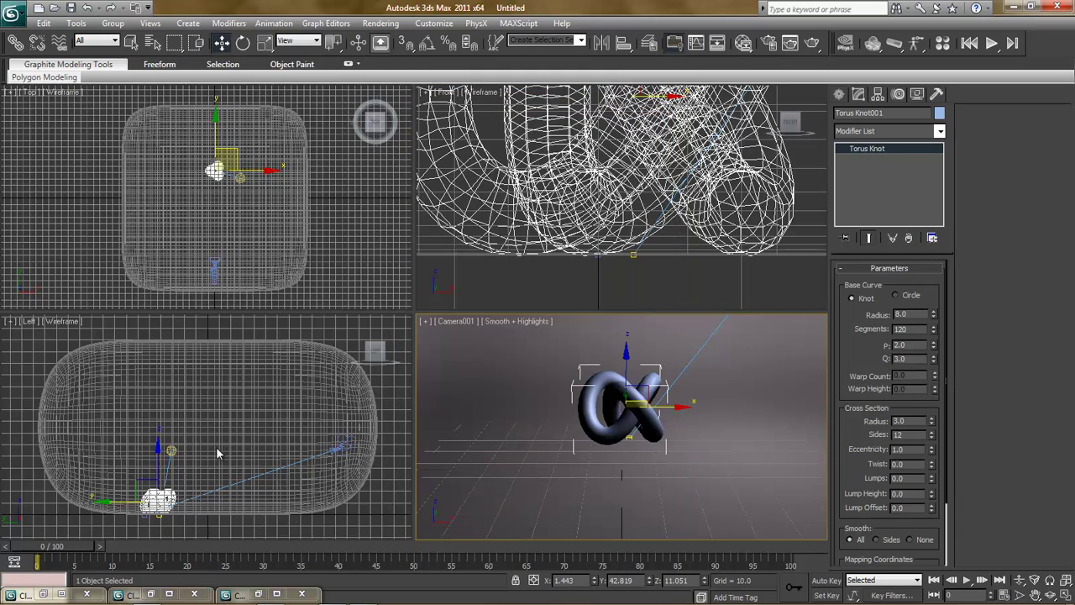
Step: Open the target light's Object Properties and accept them
click(170, 450)
right_click(170, 451)
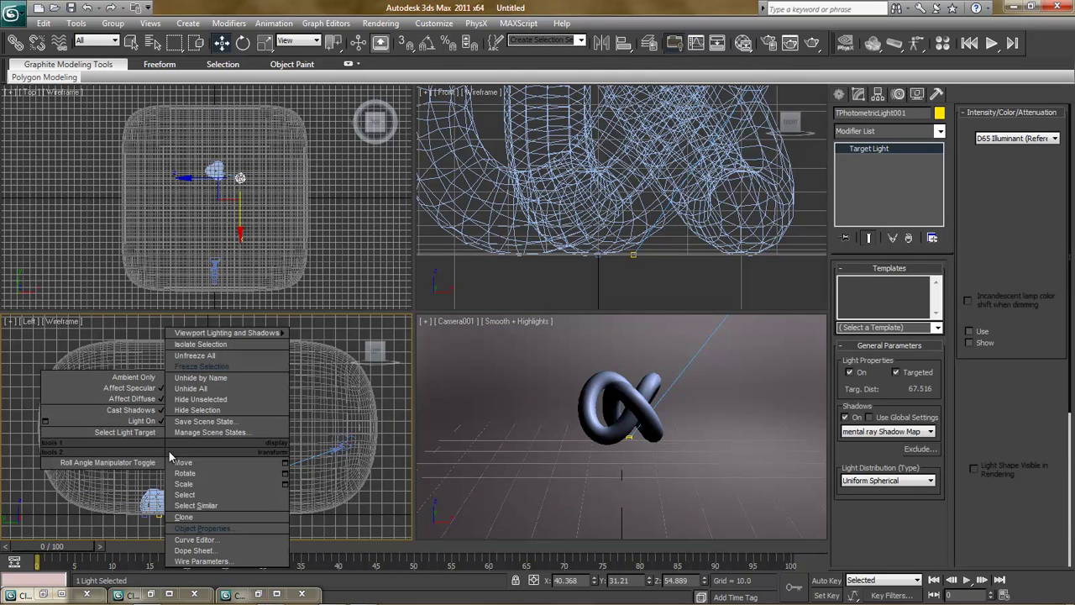
click(203, 529)
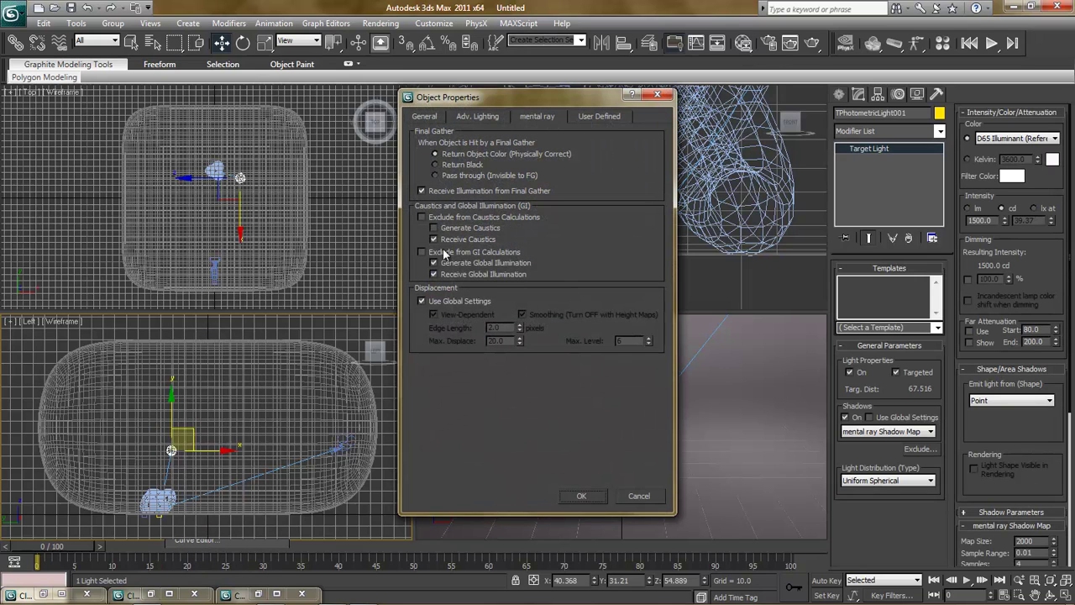
click(597, 499)
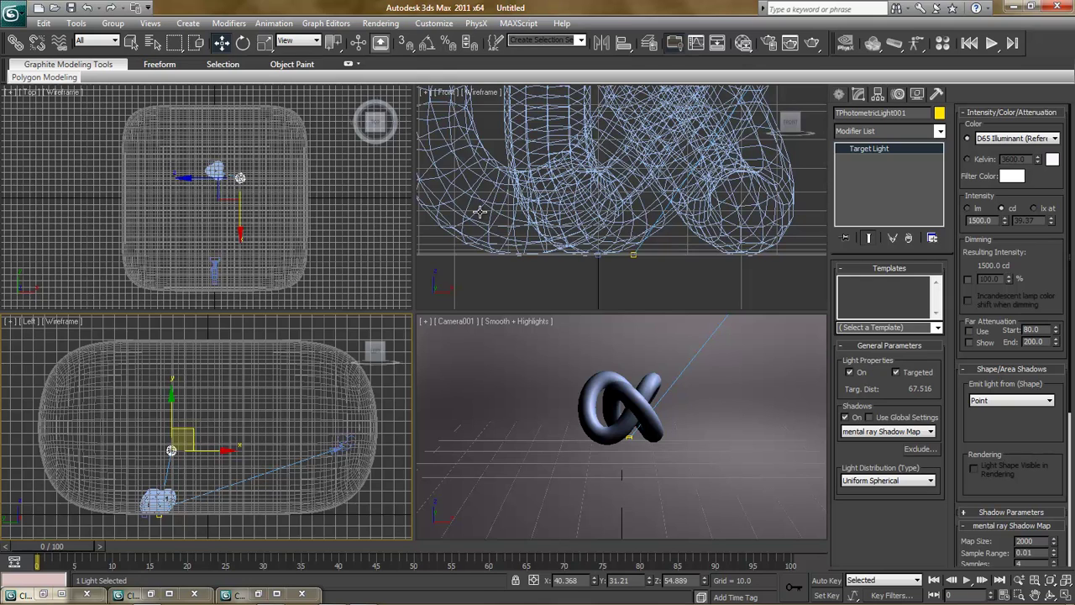
Step: Deselect the light and unfreeze the room object via the Camera viewport's quad menu
click(492, 425)
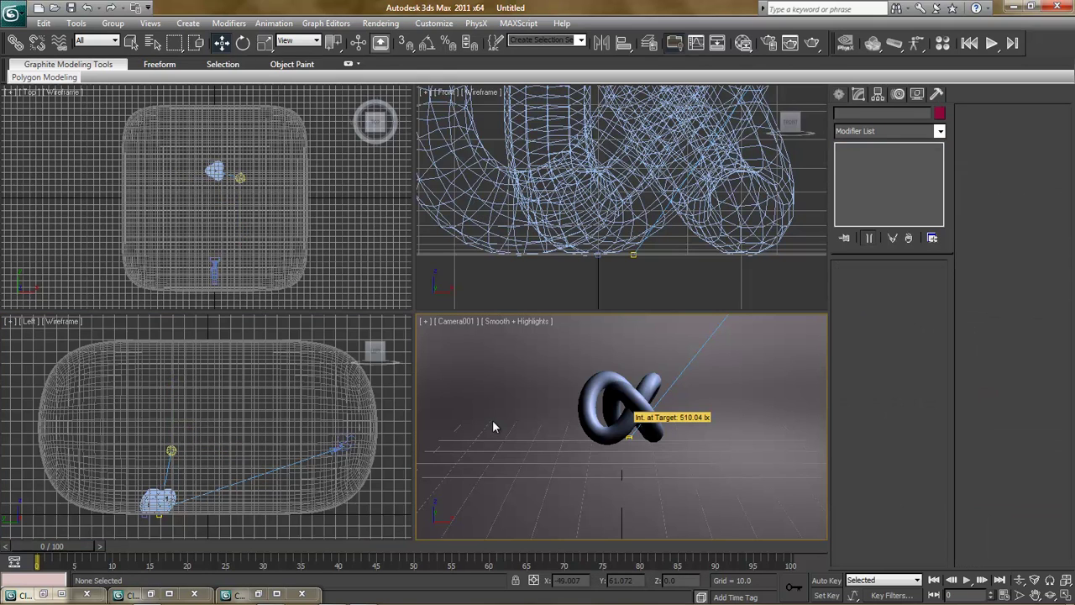
right_click(501, 423)
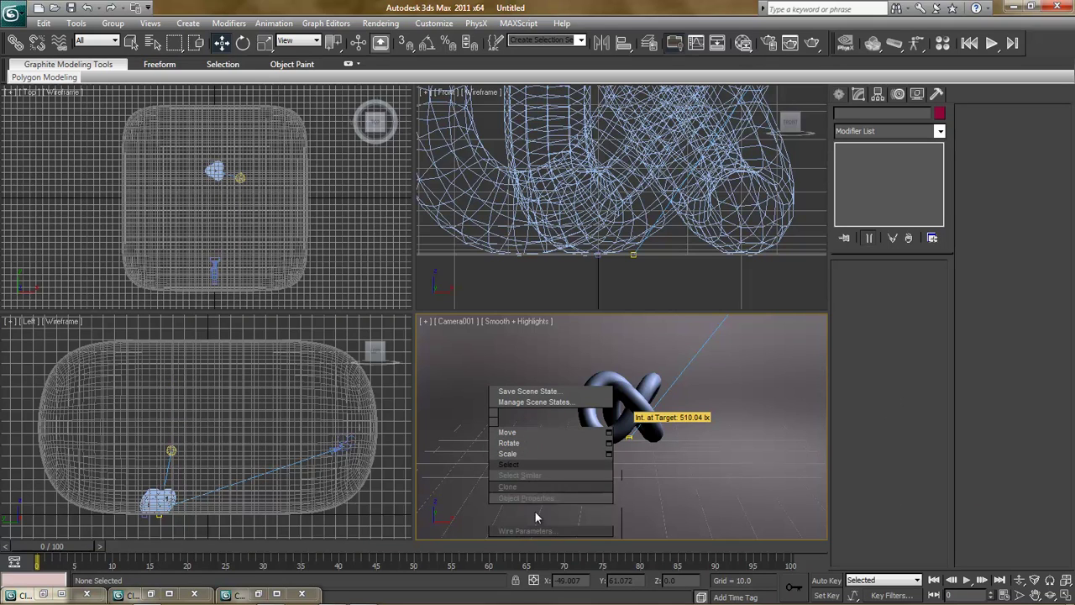
click(532, 504)
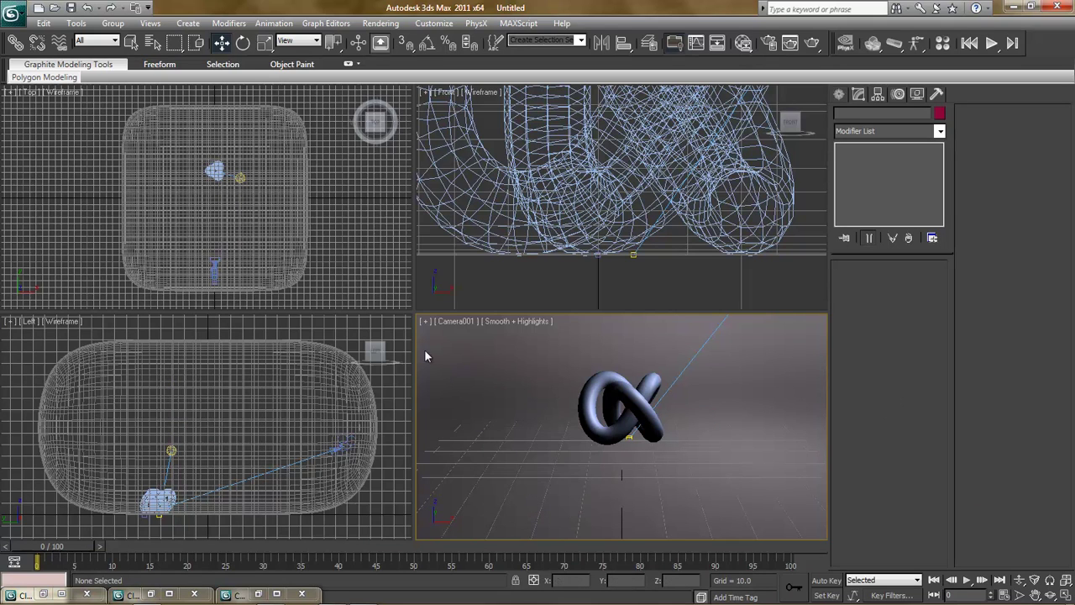
right_click(503, 390)
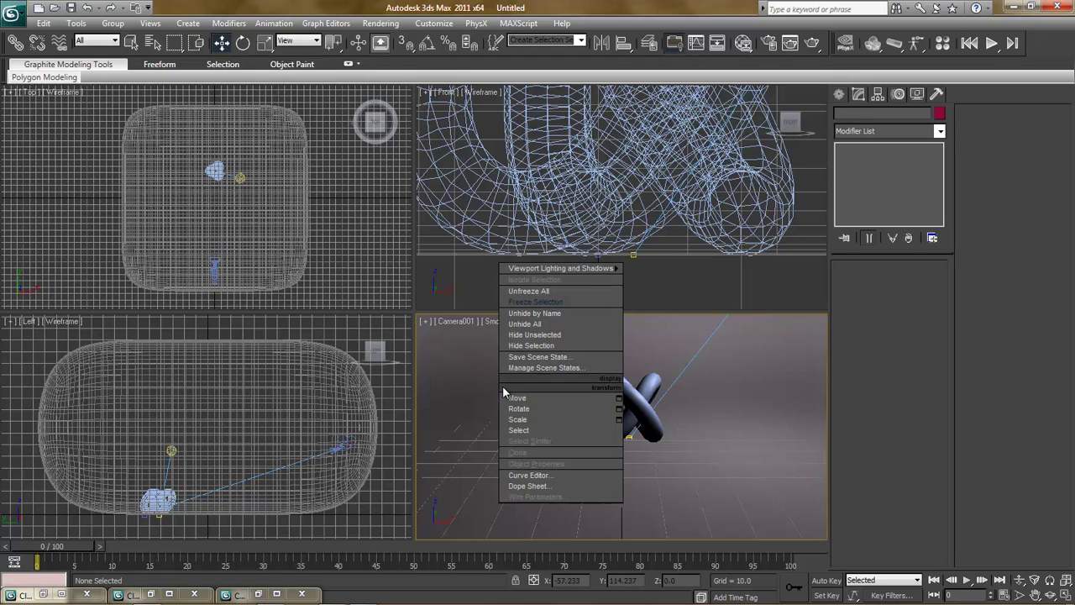
click(542, 474)
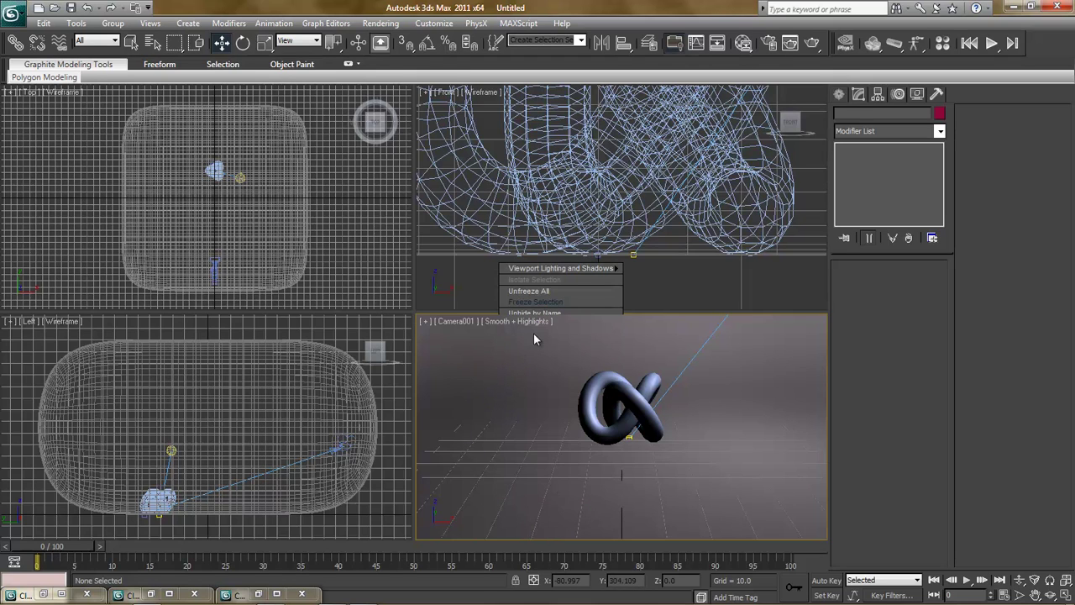
right_click(500, 364)
click(529, 265)
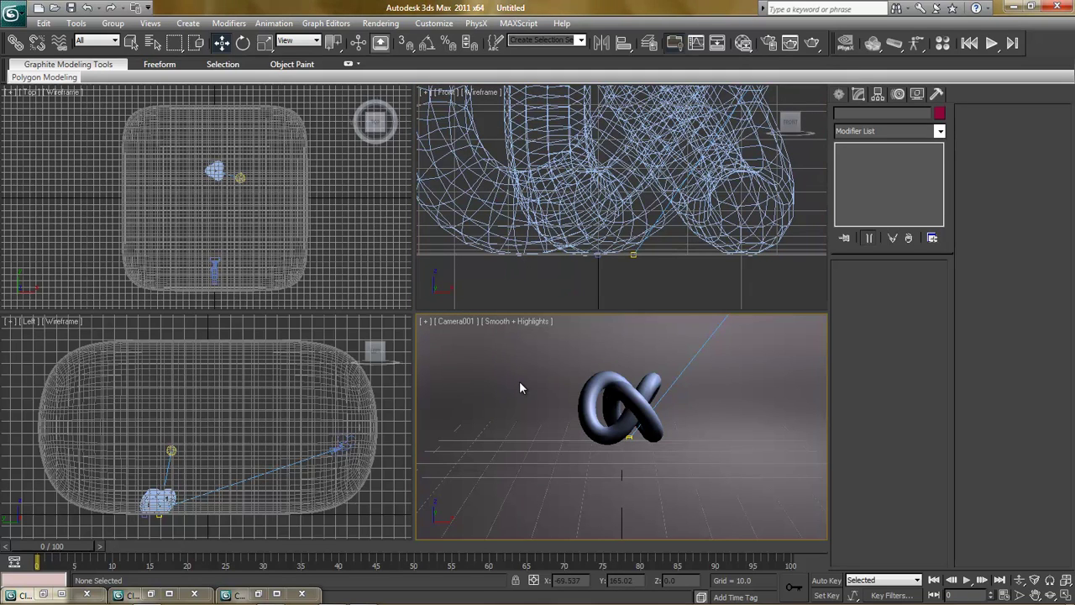
right_click(532, 298)
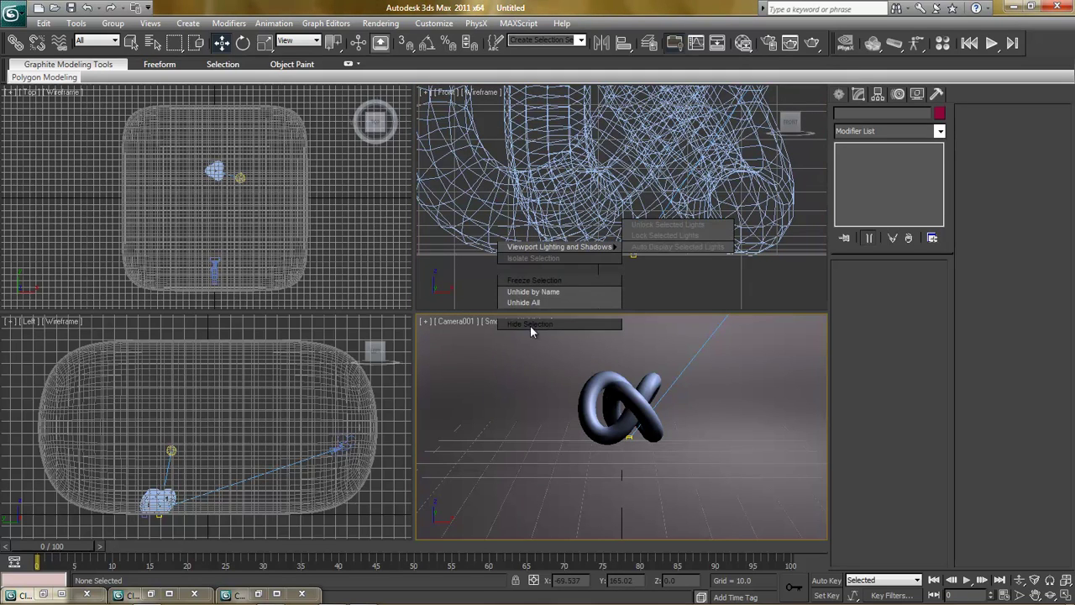
click(521, 274)
Step: Confirm the room box's mental ray properties for receiving caustics, then freeze it again
click(489, 378)
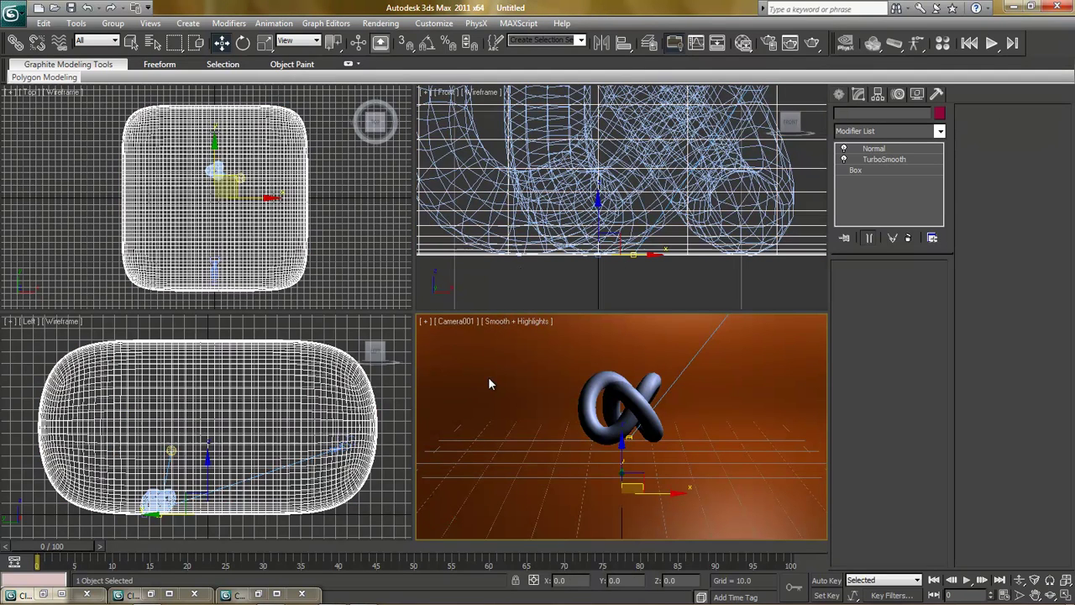
right_click(490, 383)
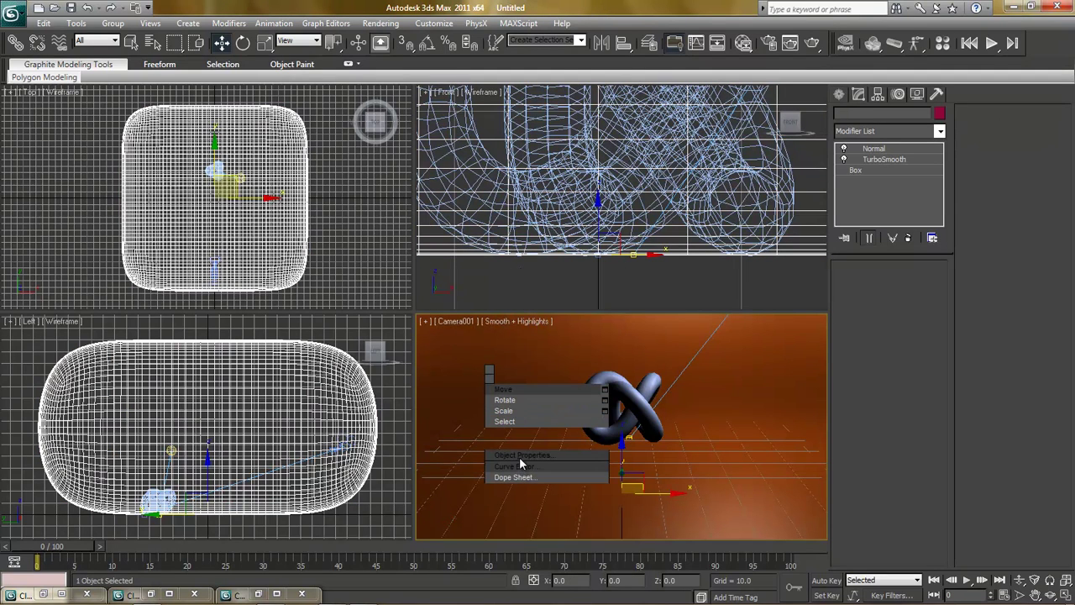
click(519, 470)
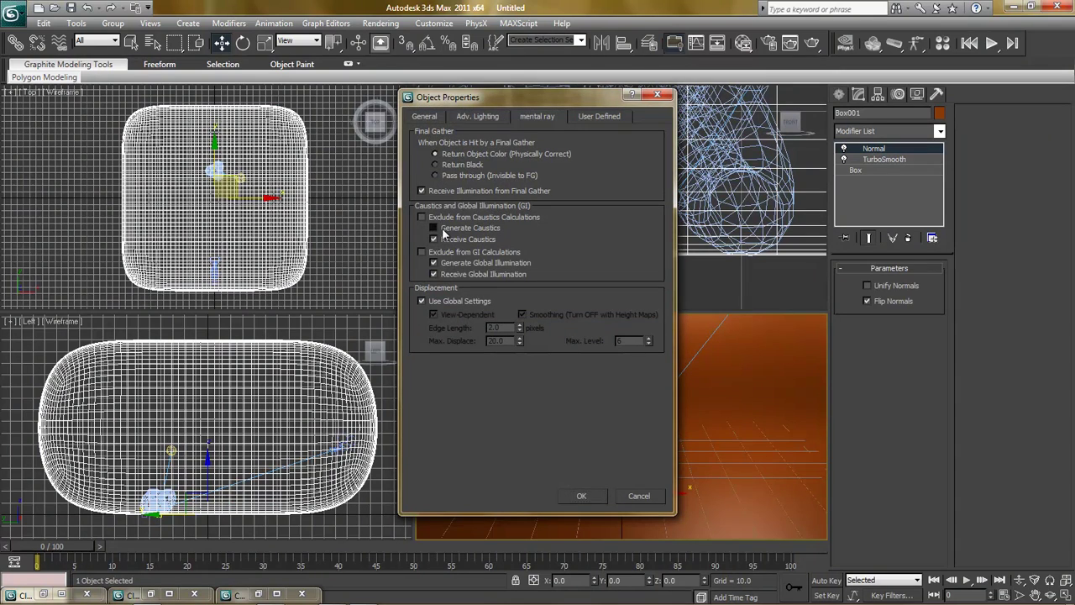
click(578, 496)
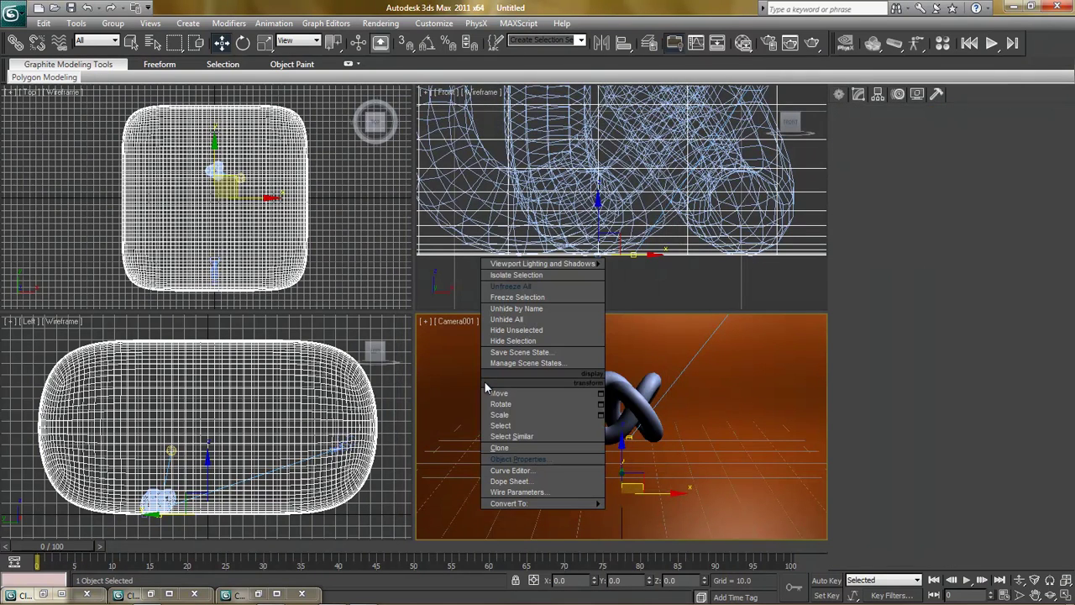
right_click(484, 380)
click(509, 297)
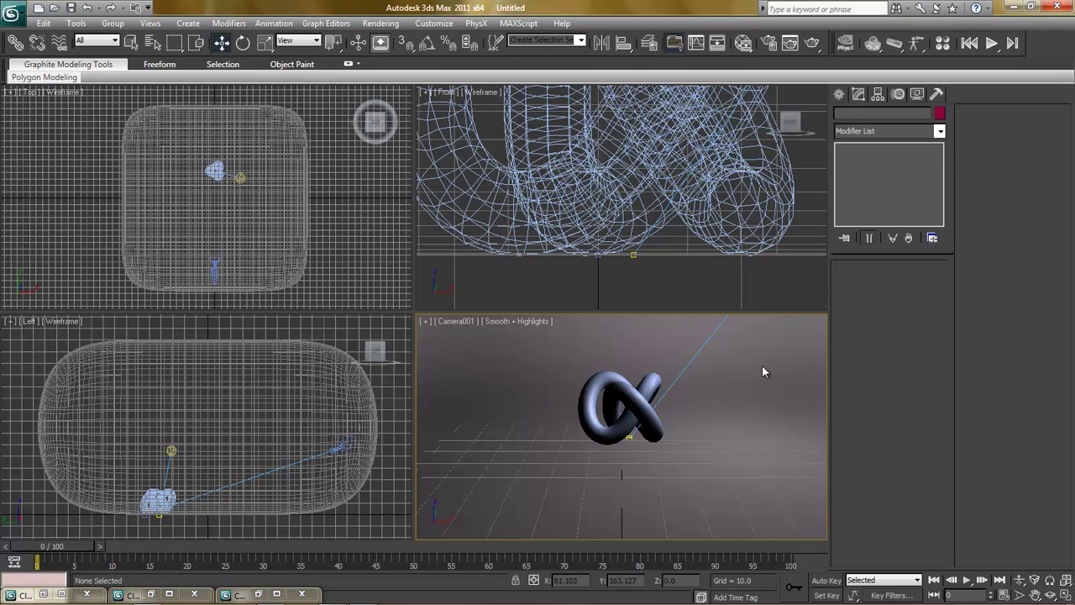
Step: Open the Slate Material Editor, briefly switching to Compact mode and back
key(m)
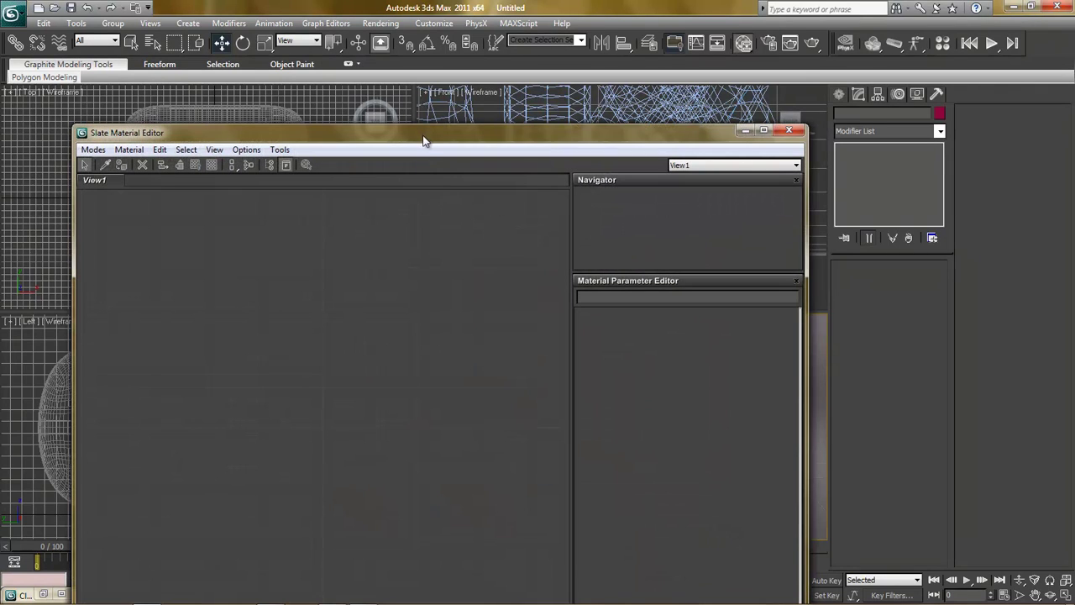
drag(428, 136, 385, 40)
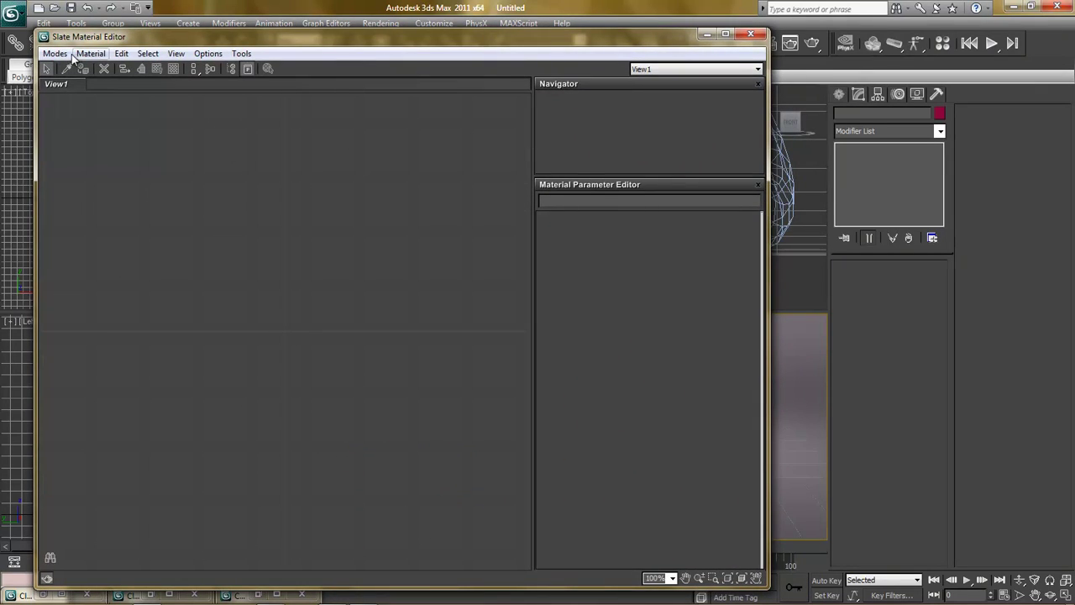
click(55, 53)
click(71, 73)
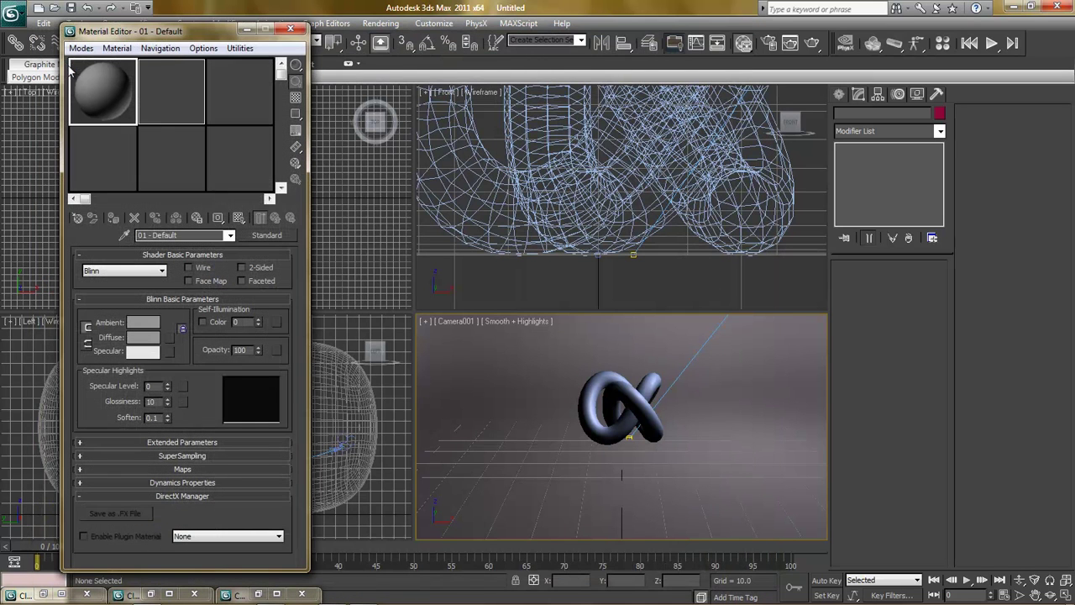
click(83, 47)
click(105, 83)
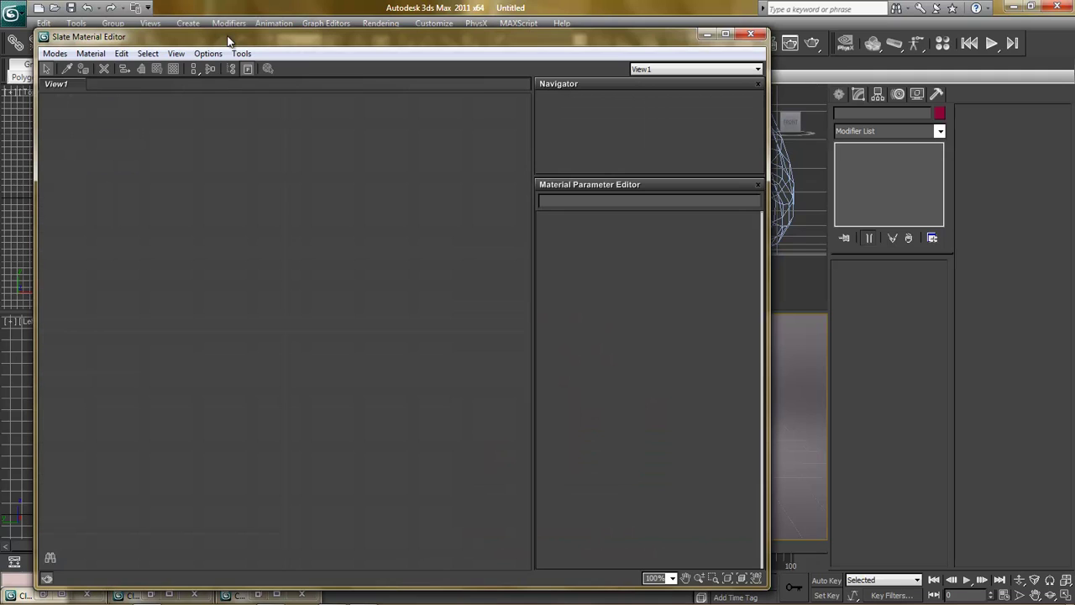
drag(226, 39, 211, 23)
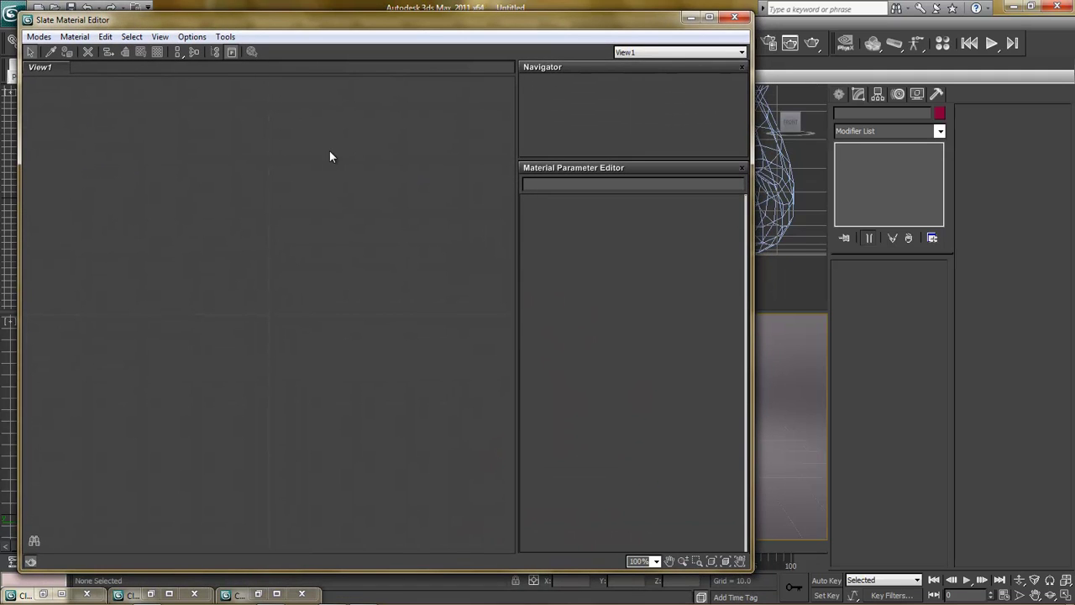
Step: Add a mental ray Arch & Design material node, Material #25, to View1
click(215, 53)
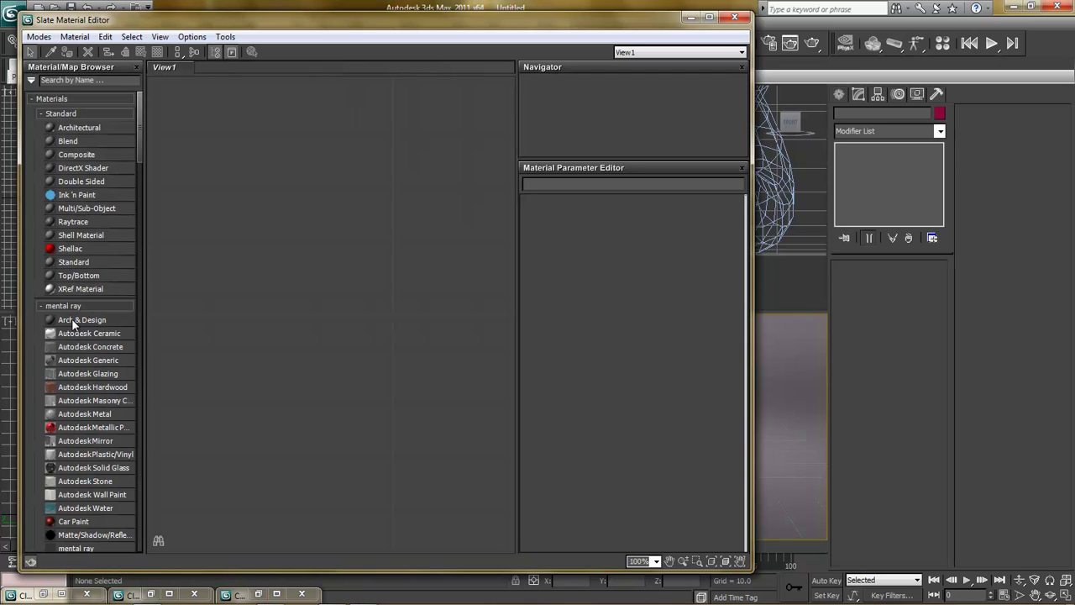
drag(258, 226, 258, 226)
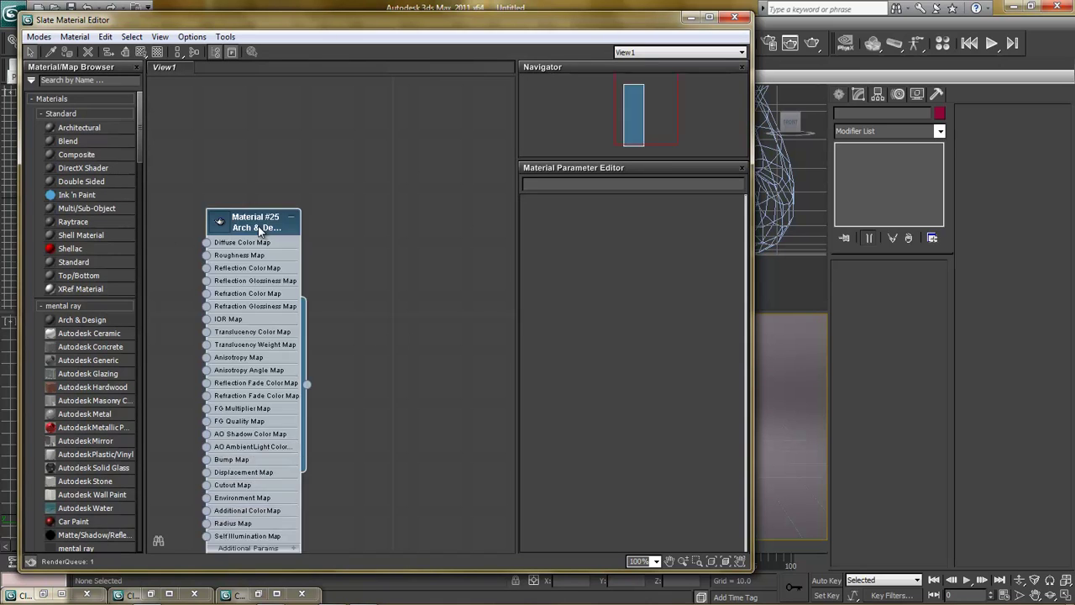
right_click(350, 194)
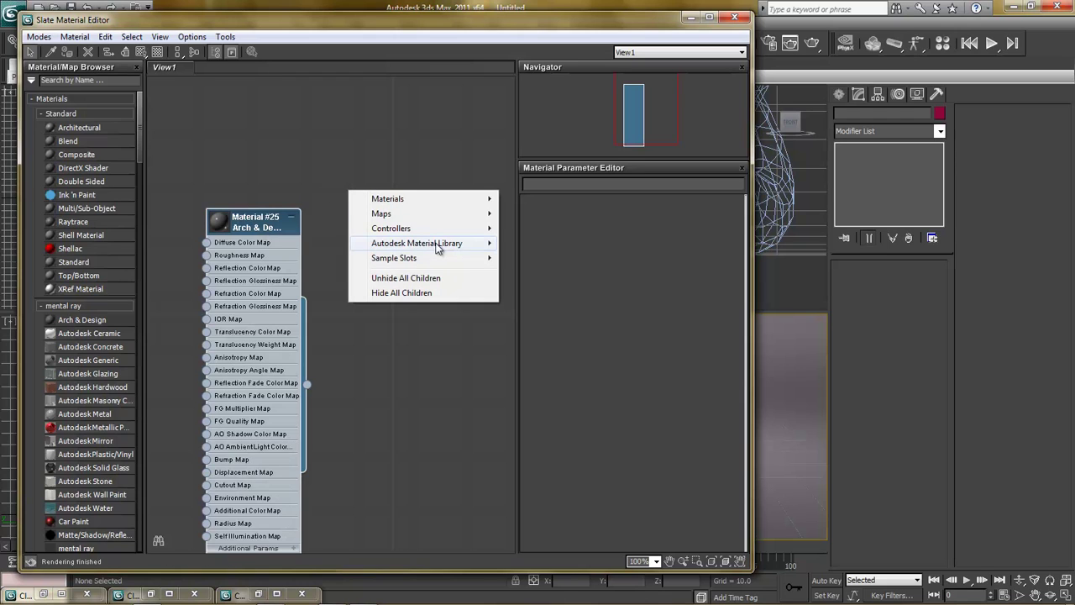
mouse_move(453, 248)
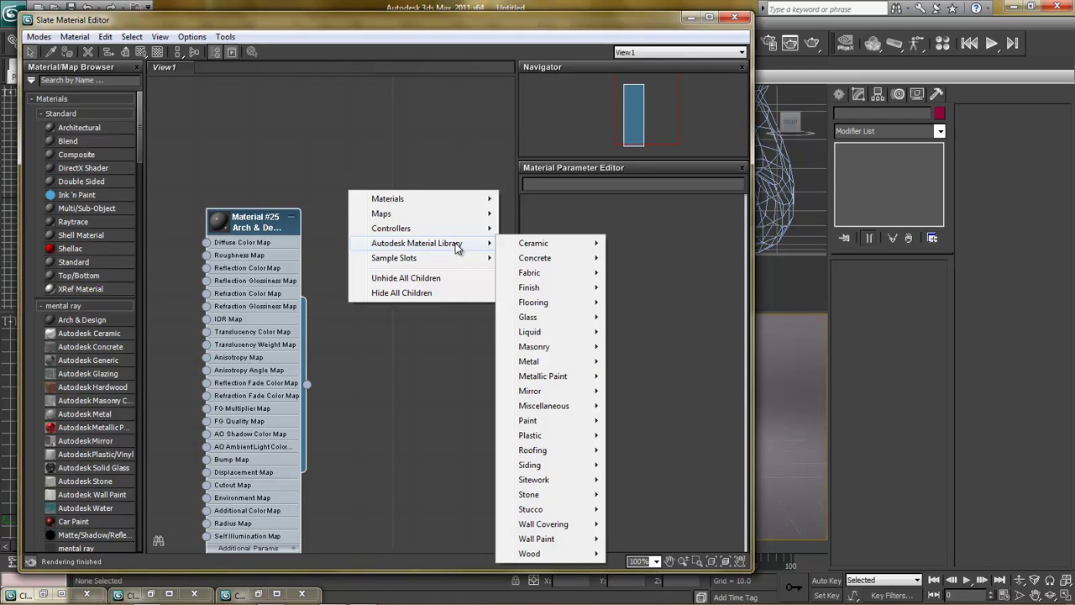
click(395, 140)
Step: Expand Material #25's node to a large preview sphere on a checkered background
click(217, 52)
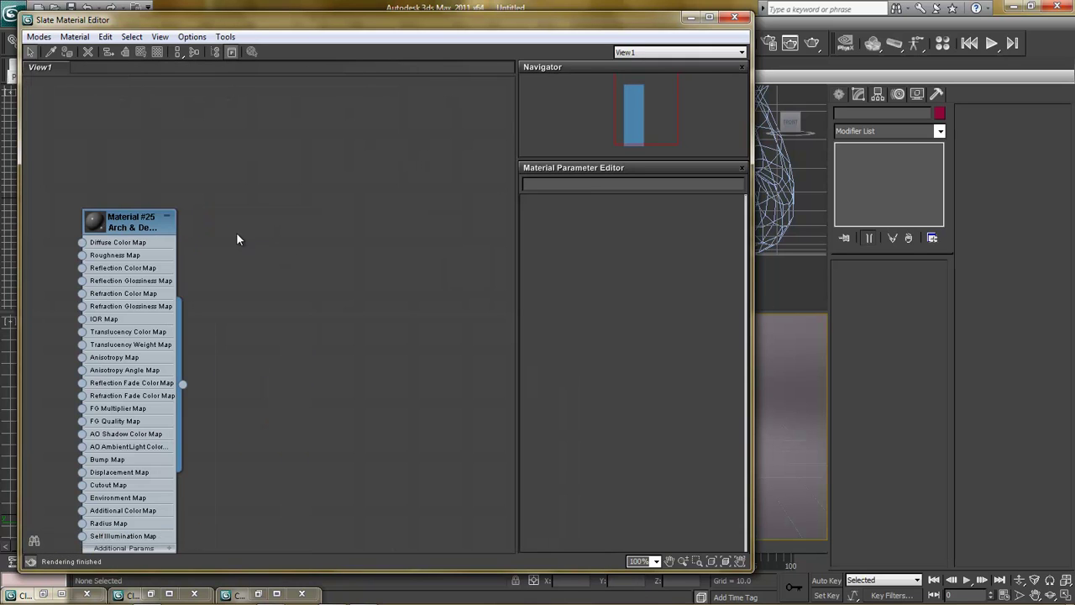
drag(100, 228, 362, 137)
double_click(388, 150)
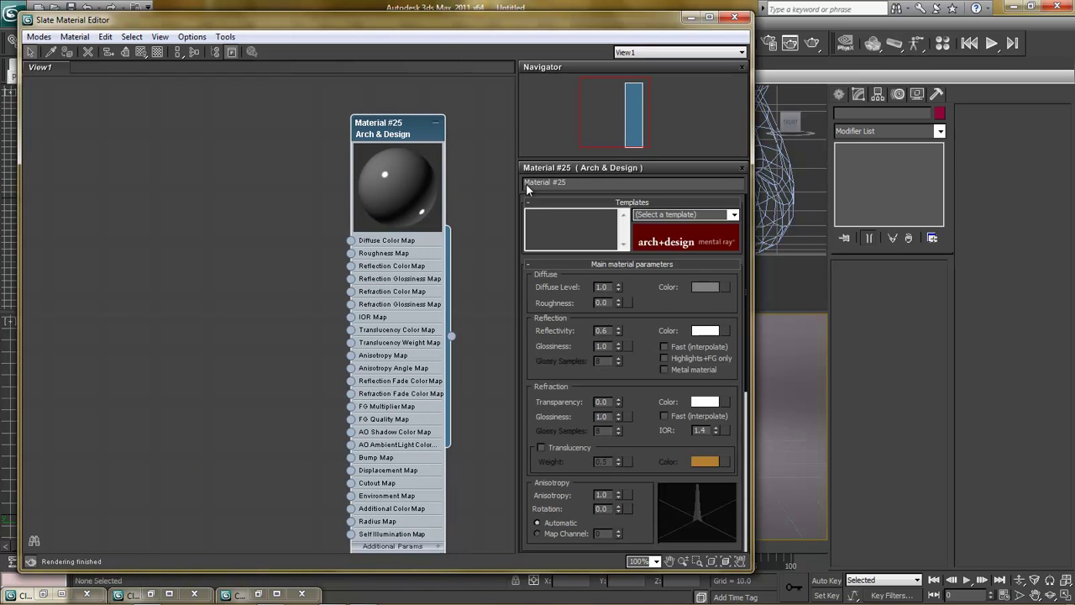
drag(401, 137, 402, 124)
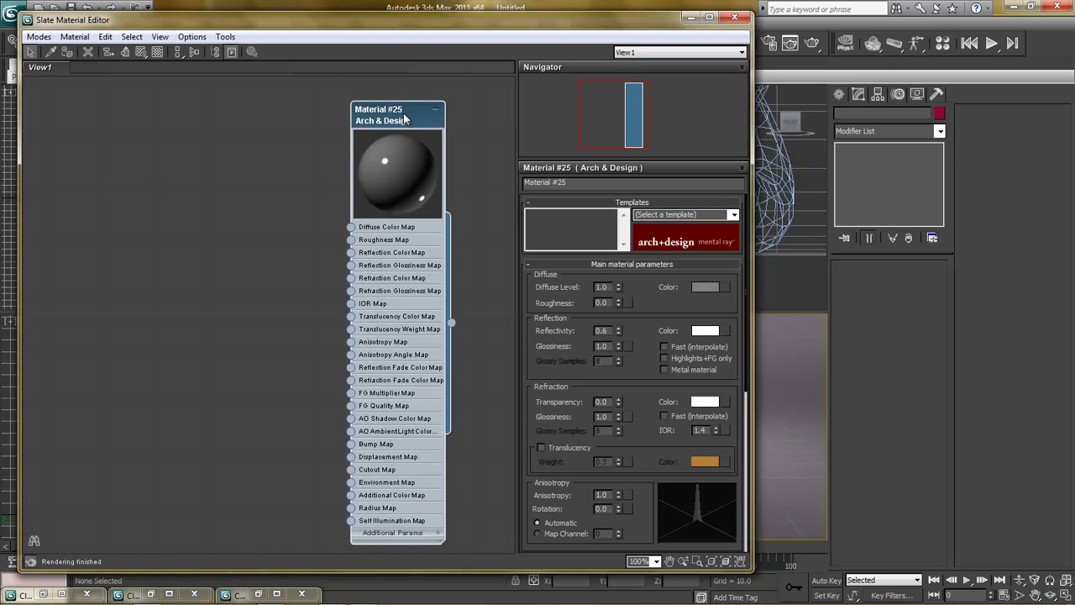
click(158, 52)
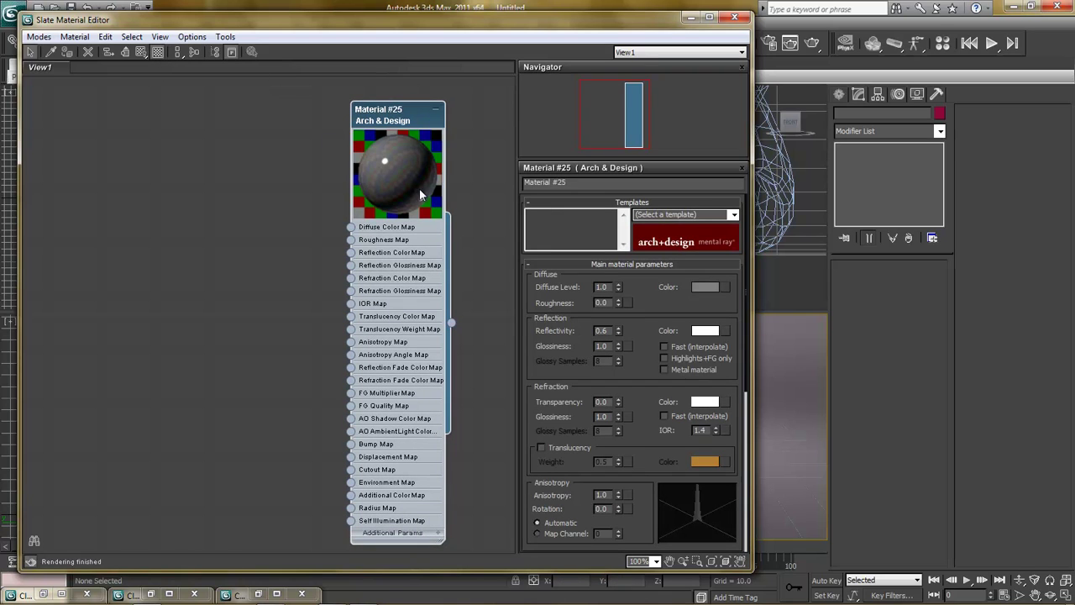
click(733, 215)
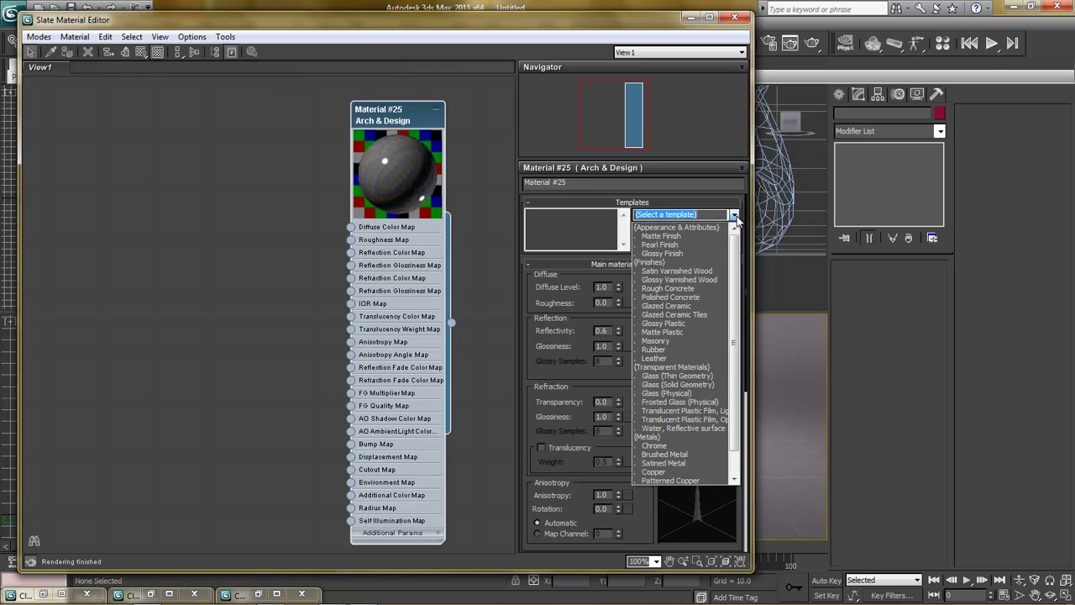
Step: Apply the Glass (Physical) template and give the material a deep green diffuse colour
click(689, 395)
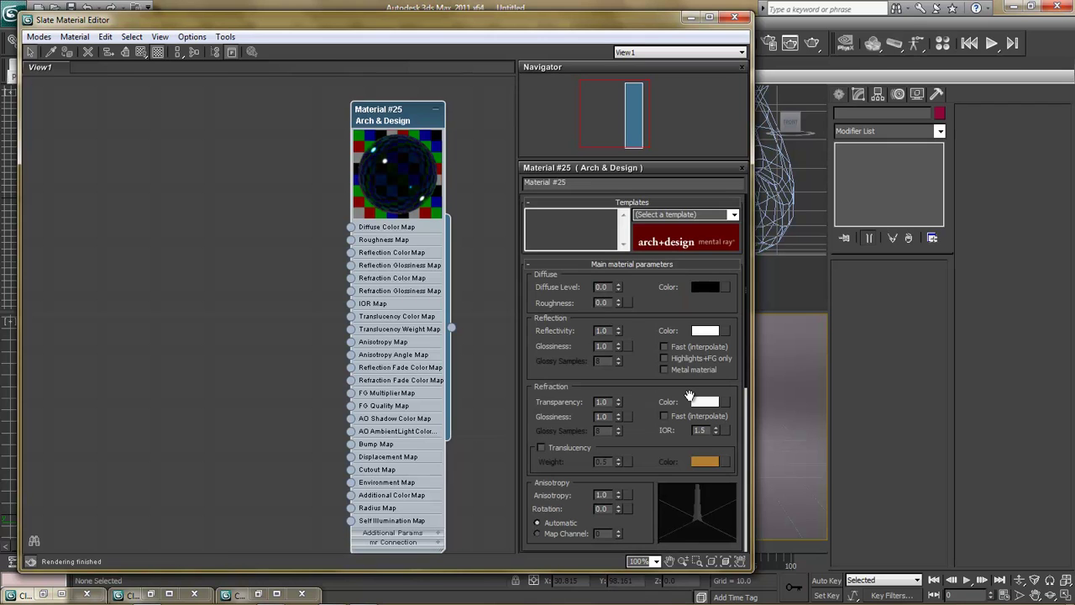
click(704, 286)
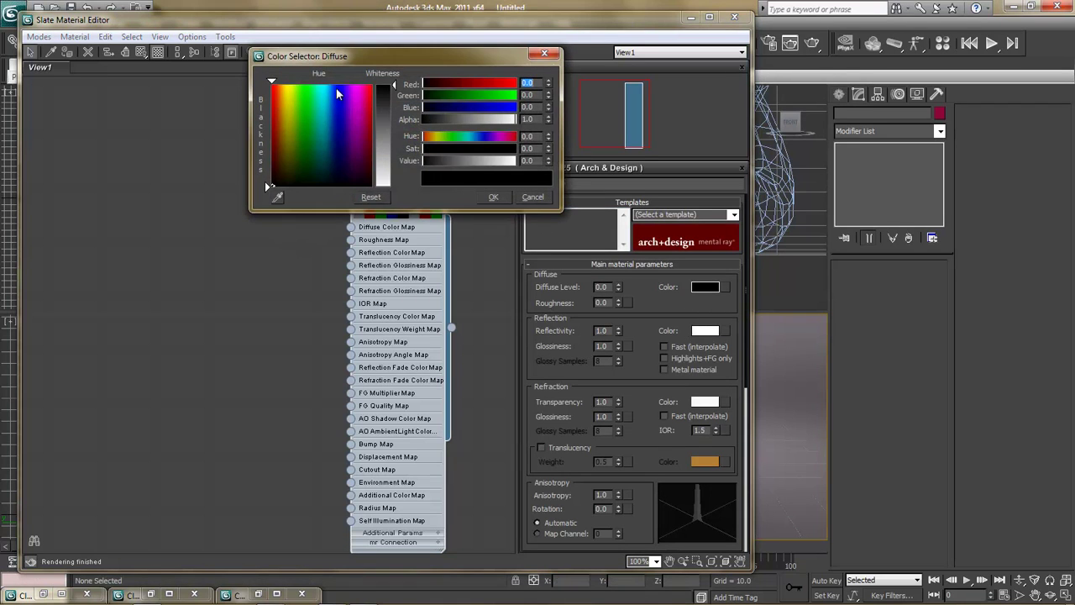
drag(317, 61, 283, 229)
drag(285, 282, 274, 306)
click(285, 300)
click(450, 364)
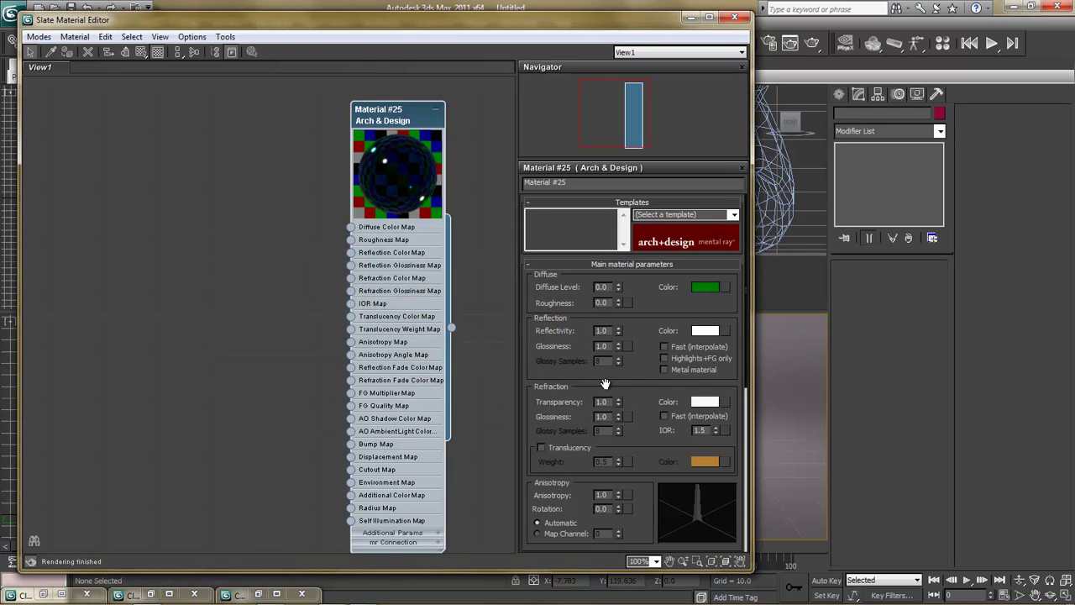
Step: Edit the IOR value and raise the Diffuse Level to 0.16
drag(636, 372, 634, 318)
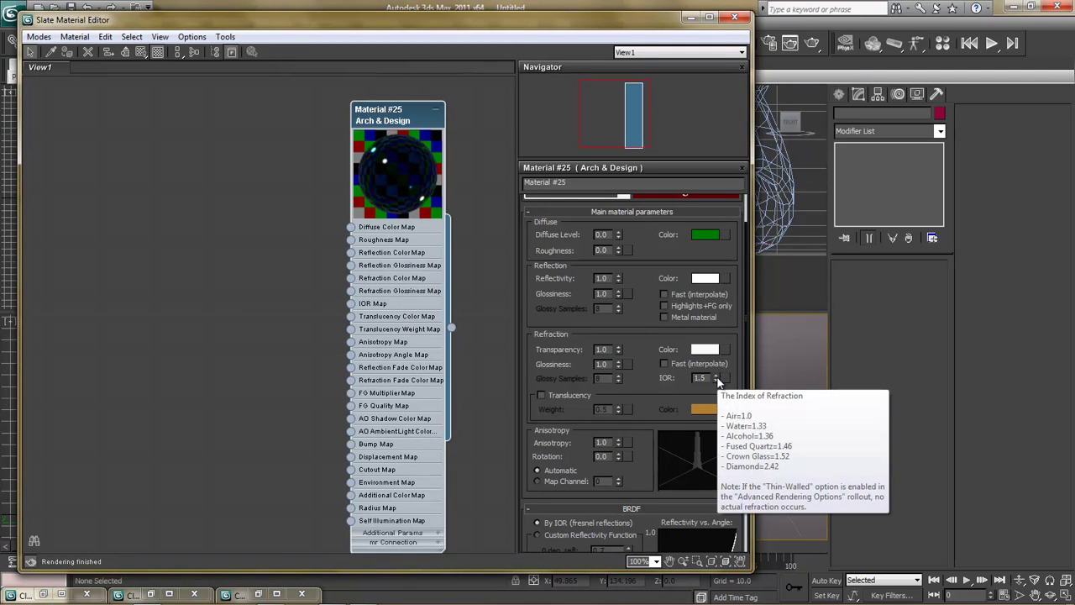
drag(710, 378, 670, 378)
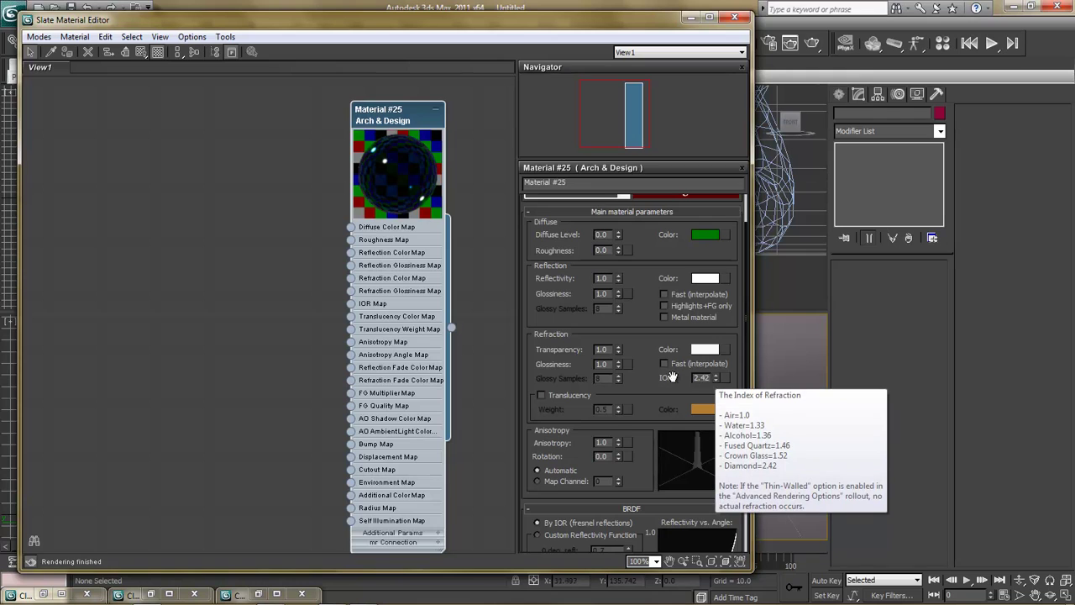
scroll(655, 369, down, 1)
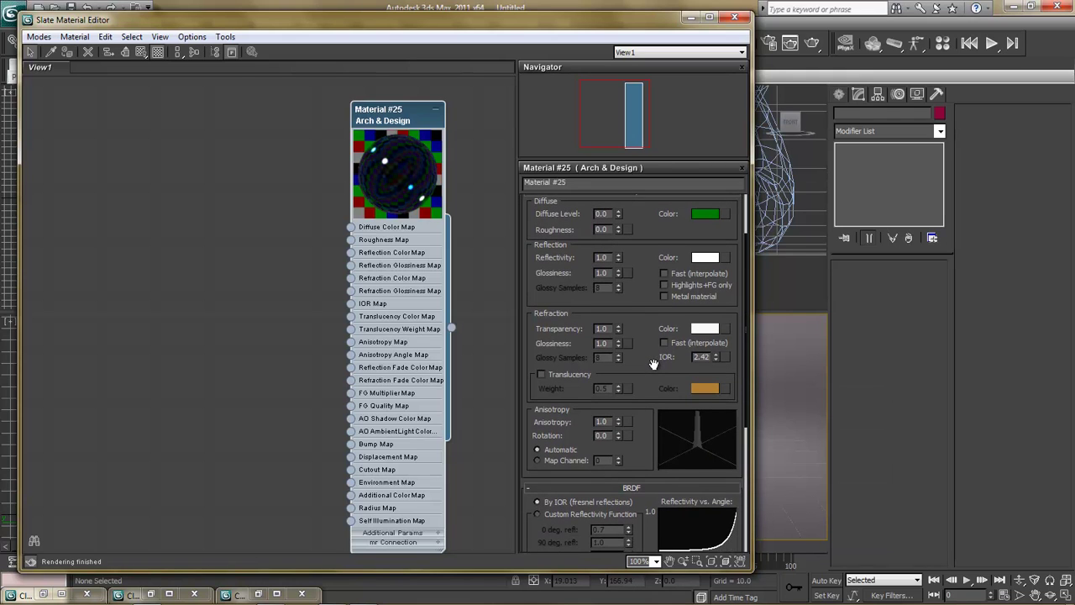
scroll(654, 364, up, 2)
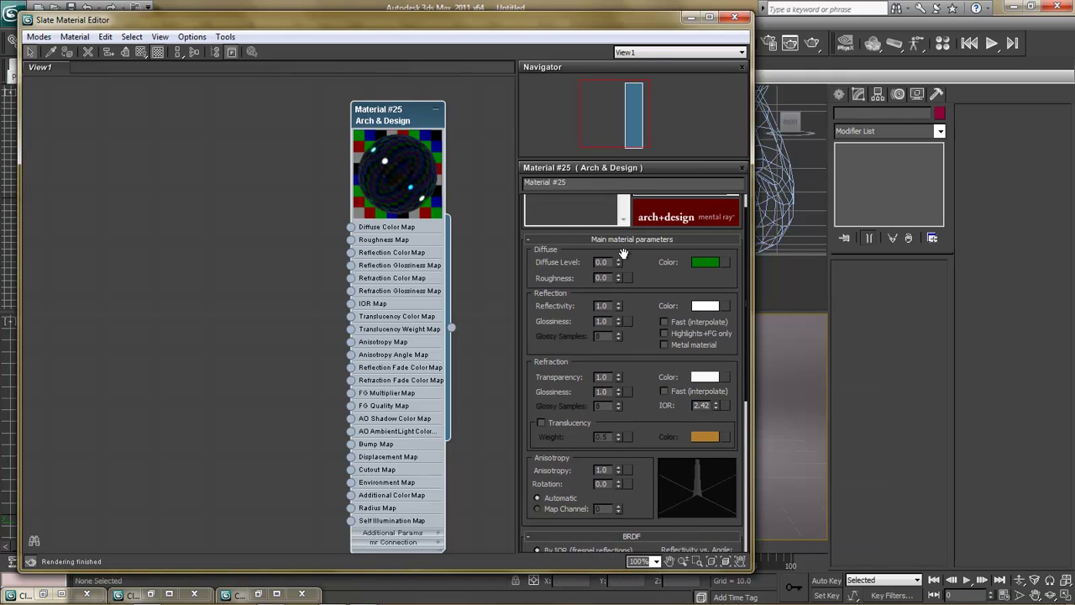
drag(619, 265, 619, 252)
Step: Turn on Ambient Occlusion in the Special Effects rollout
scroll(648, 382, down, 5)
scroll(642, 383, down, 4)
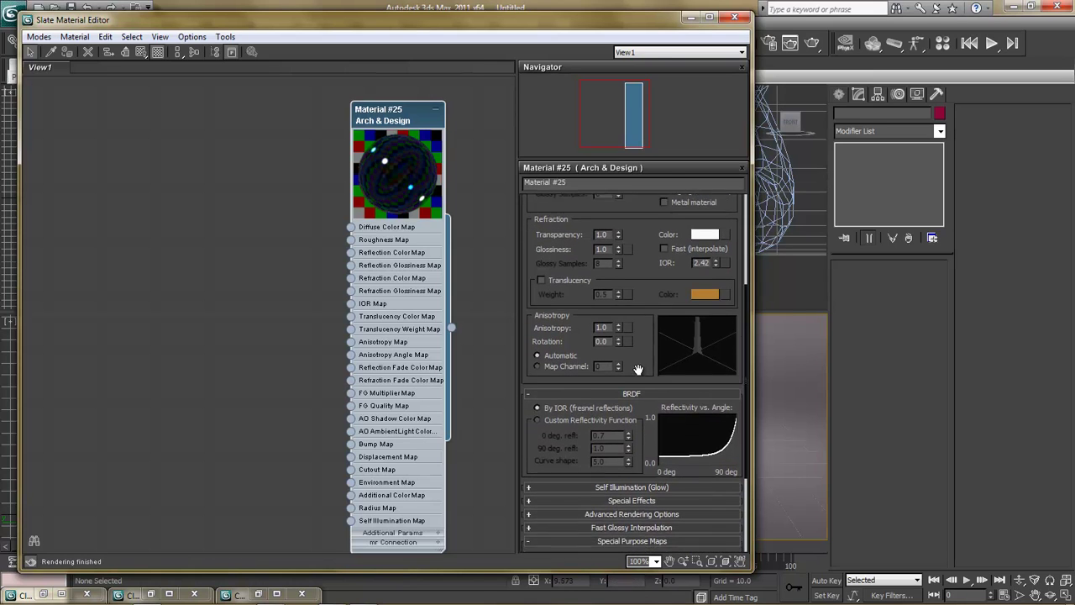
scroll(635, 274, down, 2)
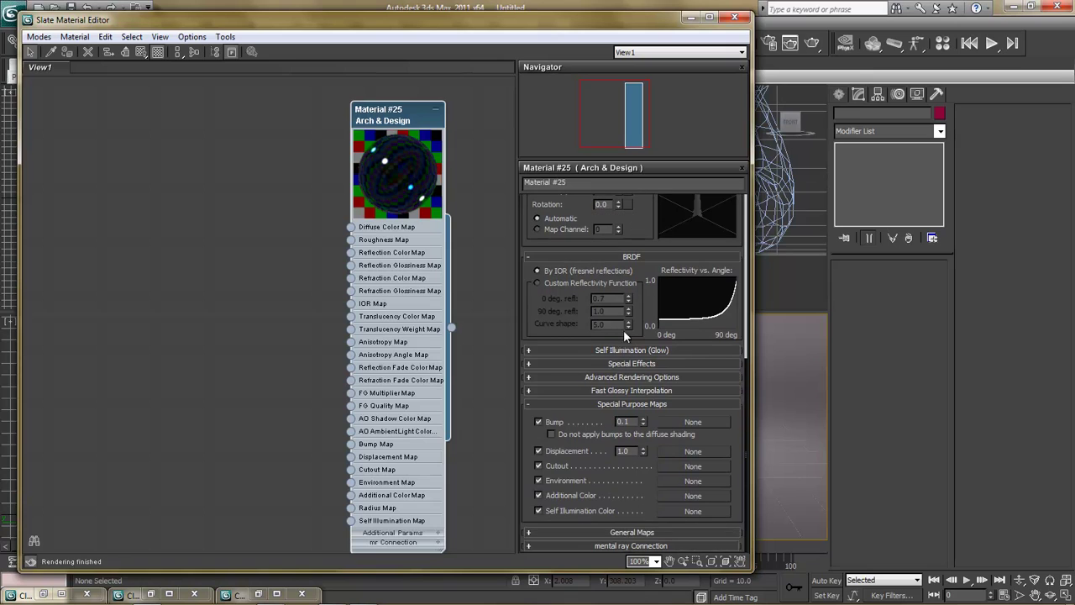
click(613, 363)
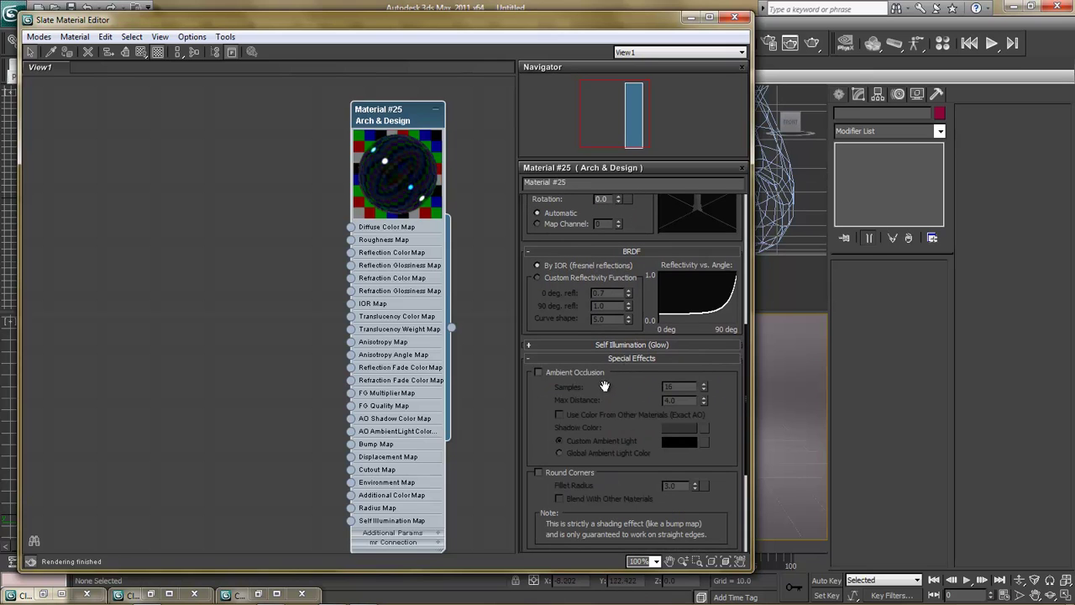
click(566, 371)
Step: Expand Advanced Rendering Options, refraction fading to light blue at 30.0 max distance; toggle mental ray Connection
scroll(596, 386, down, 3)
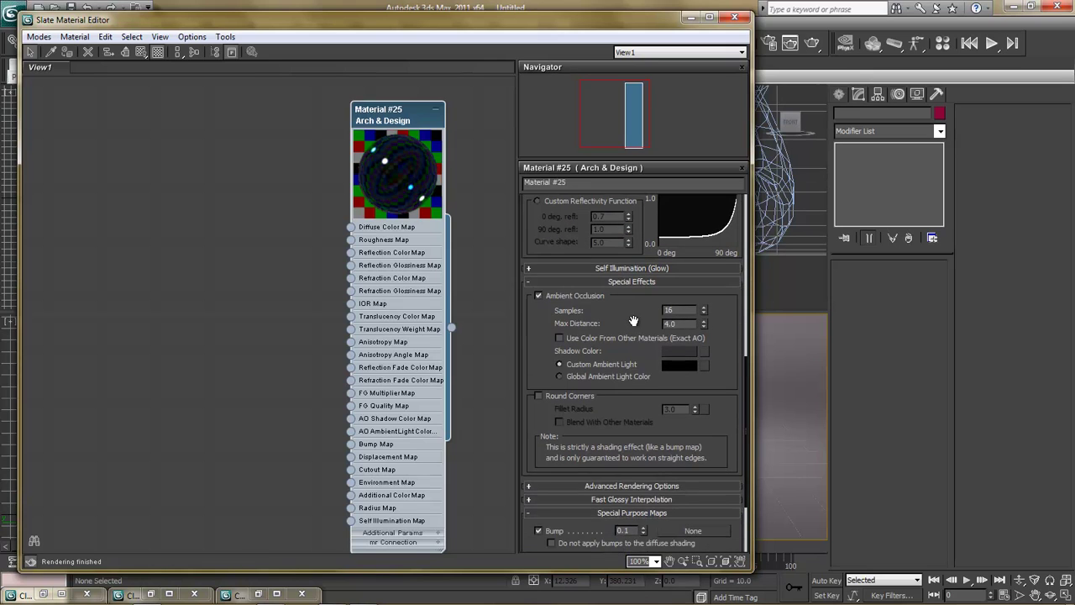
scroll(612, 408, down, 2)
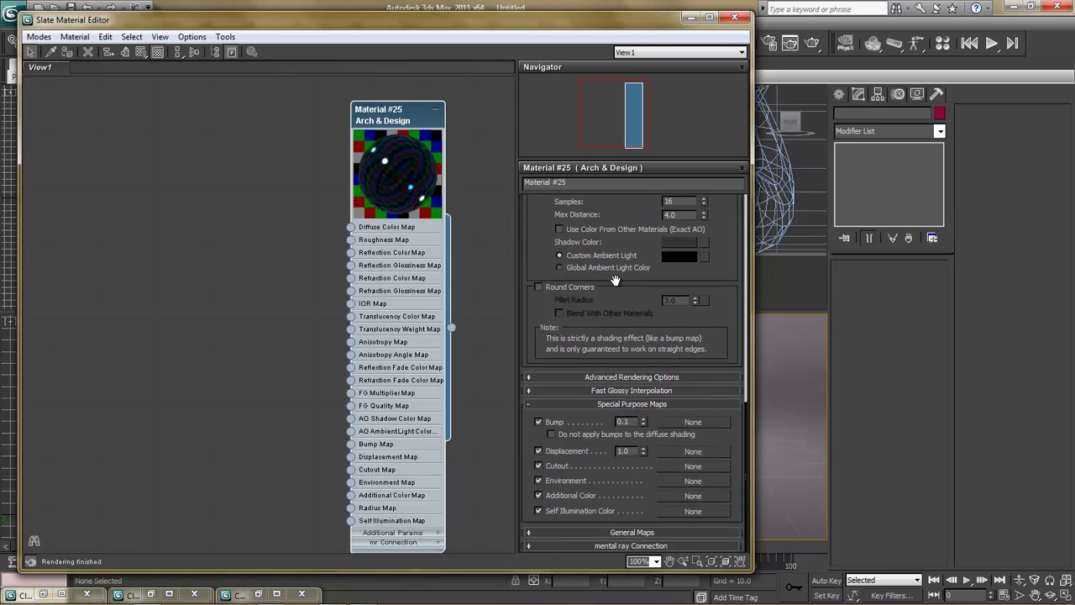
click(605, 377)
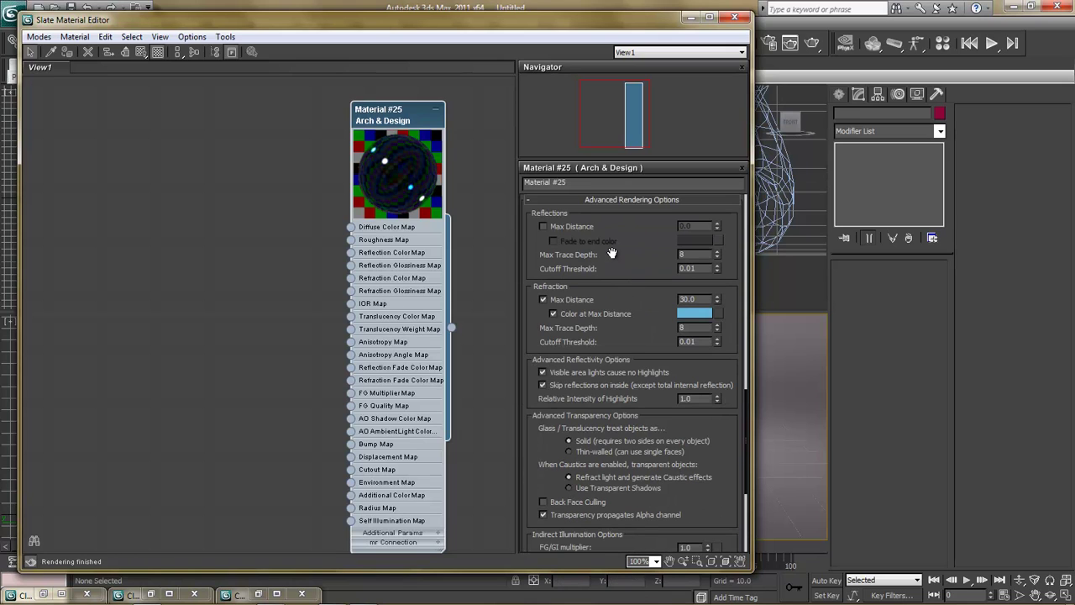
scroll(628, 303, down, 2)
scroll(628, 303, down, 2)
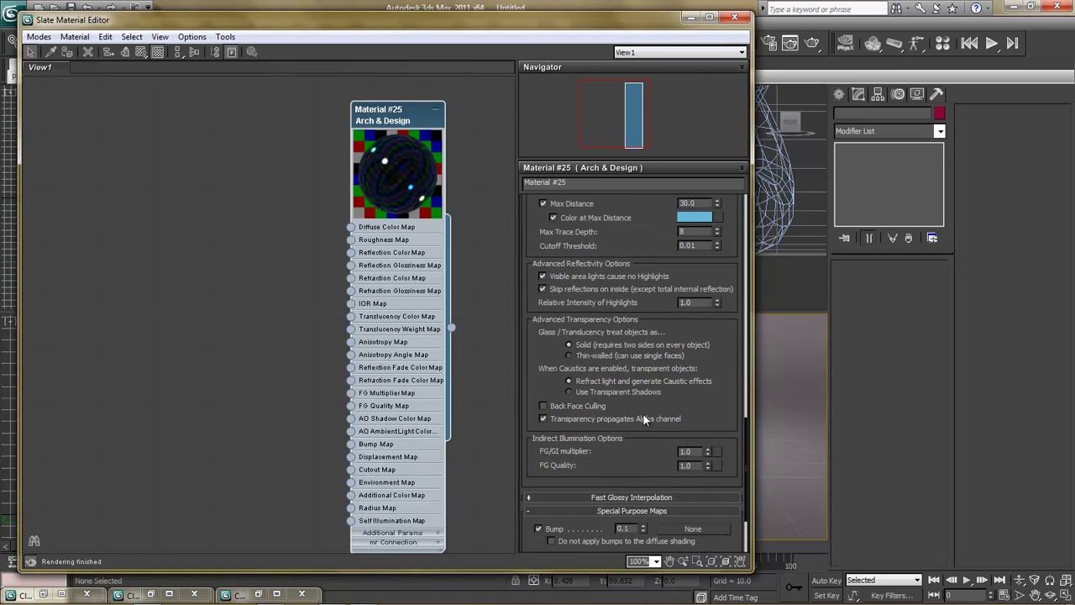
scroll(645, 407, down, 1)
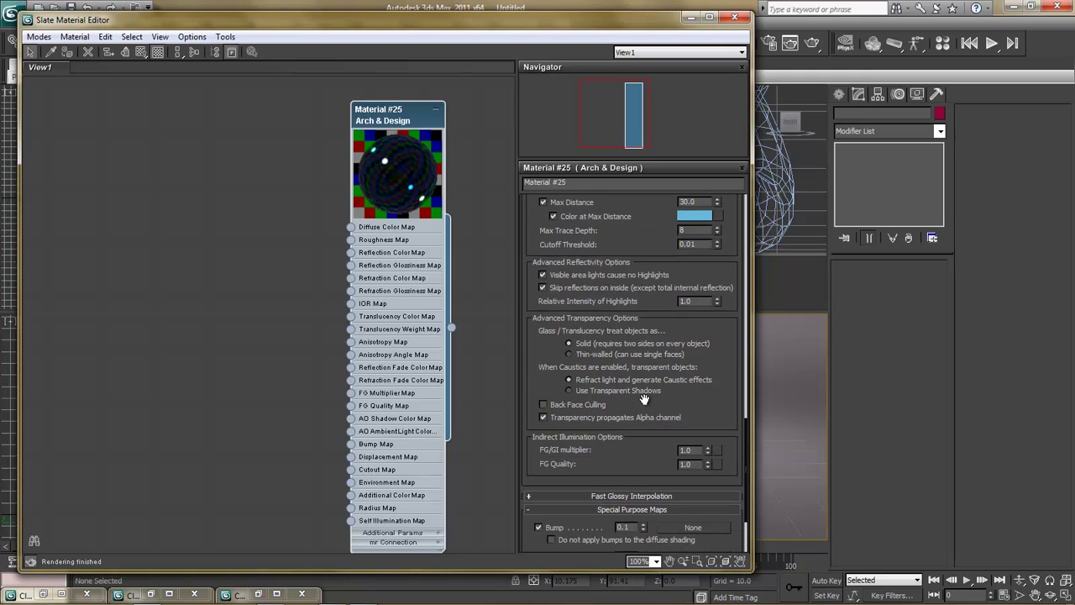
scroll(644, 394, down, 3)
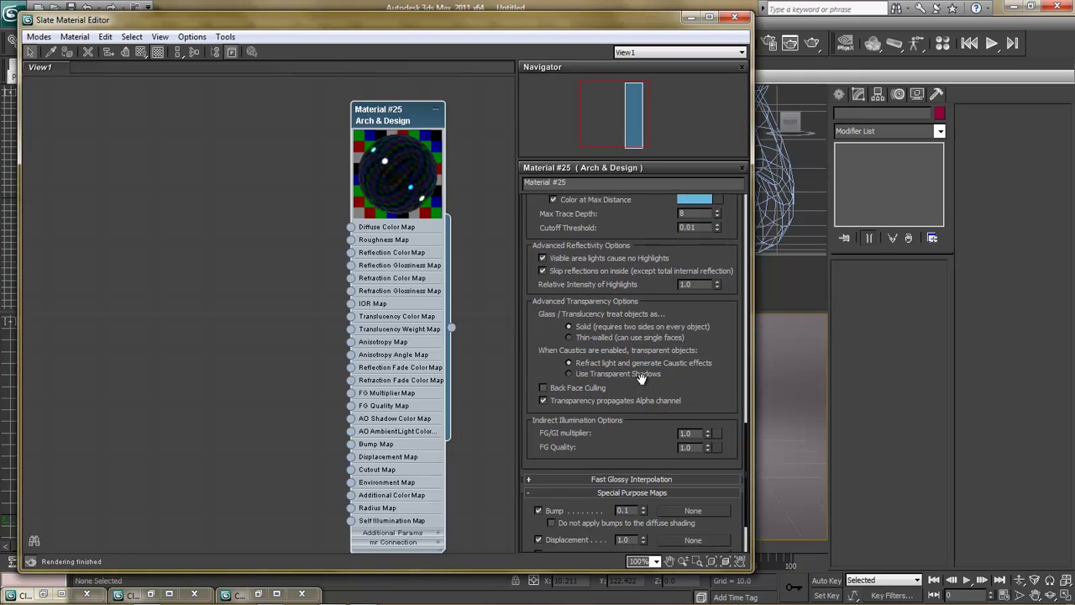
scroll(621, 403, down, 1)
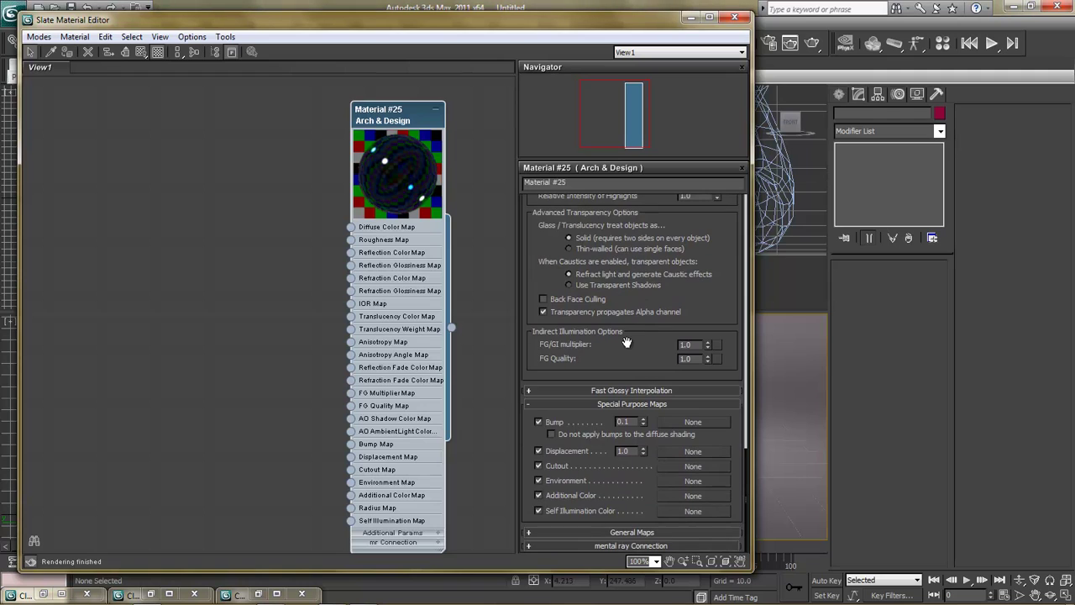
click(607, 549)
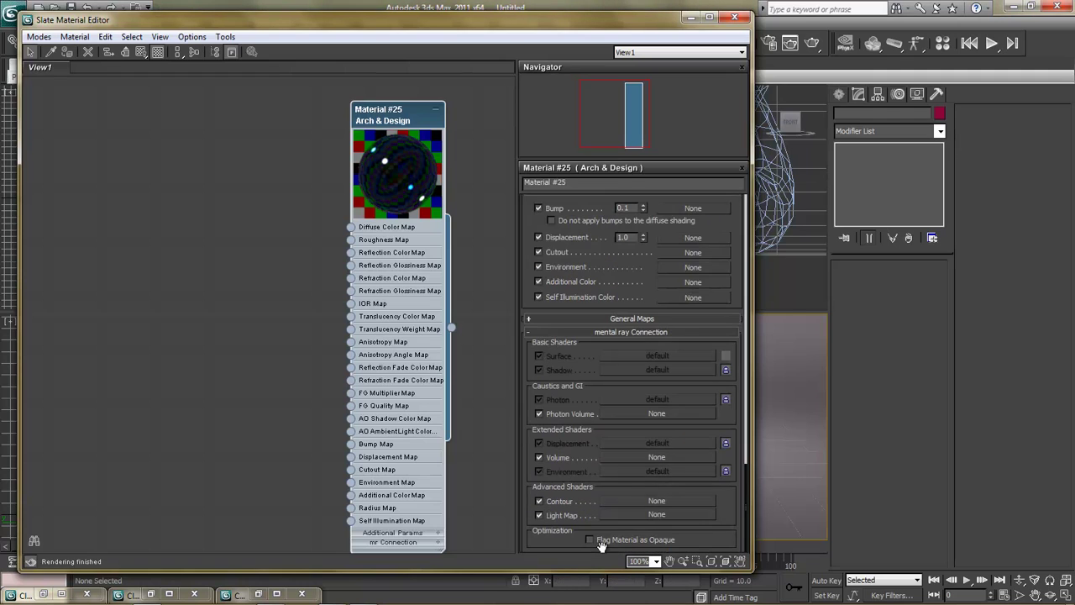
click(607, 332)
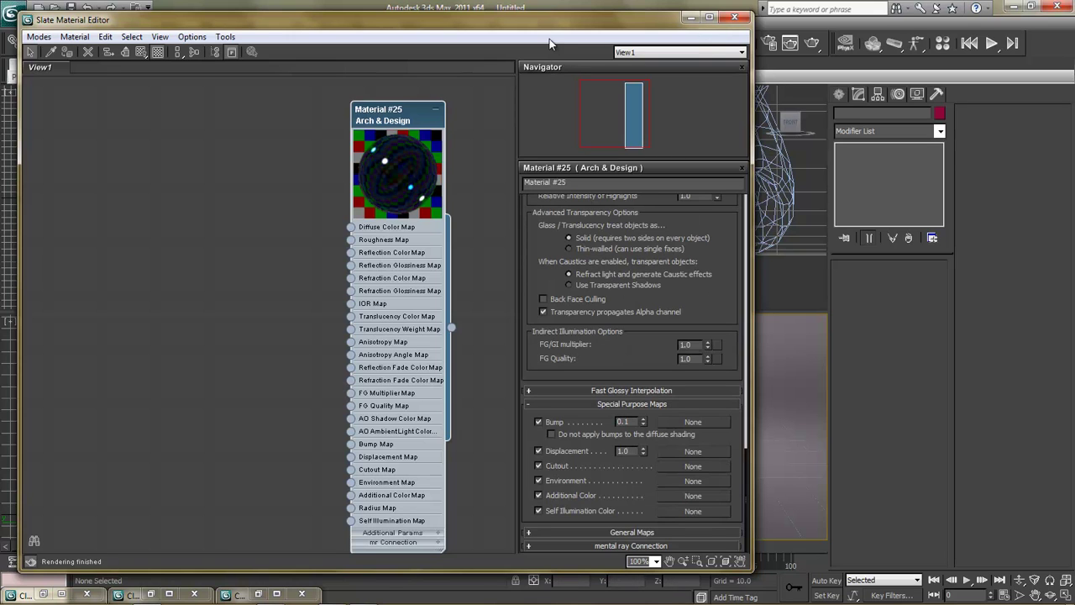
Step: Select the torus knot and rename it 'object'
drag(554, 21, 495, 32)
click(708, 128)
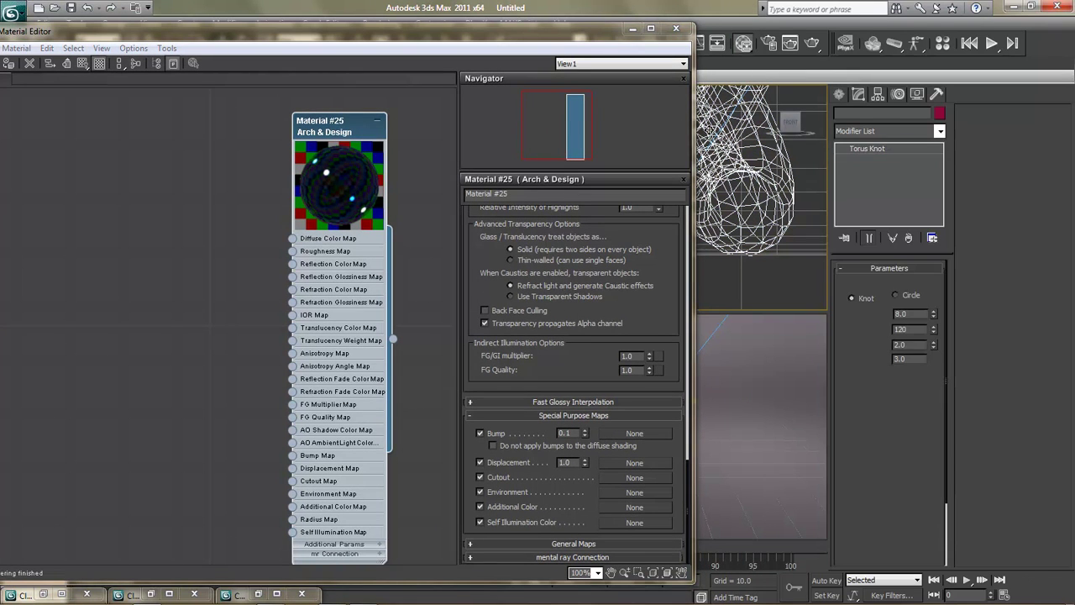
click(886, 113)
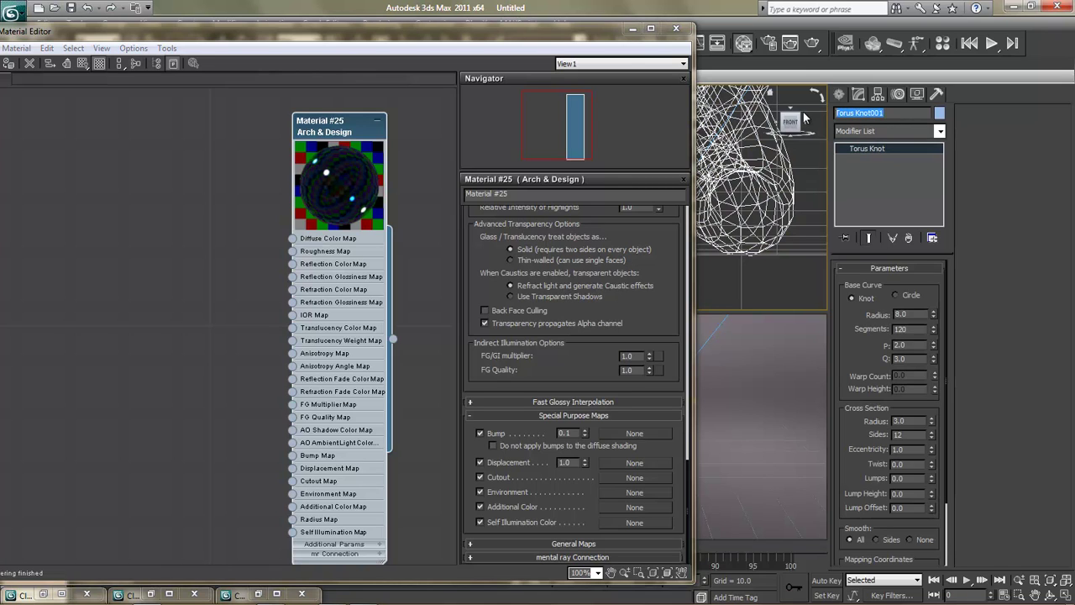
text(object)
Step: Assign Material #25 to the selected torus knot
click(341, 167)
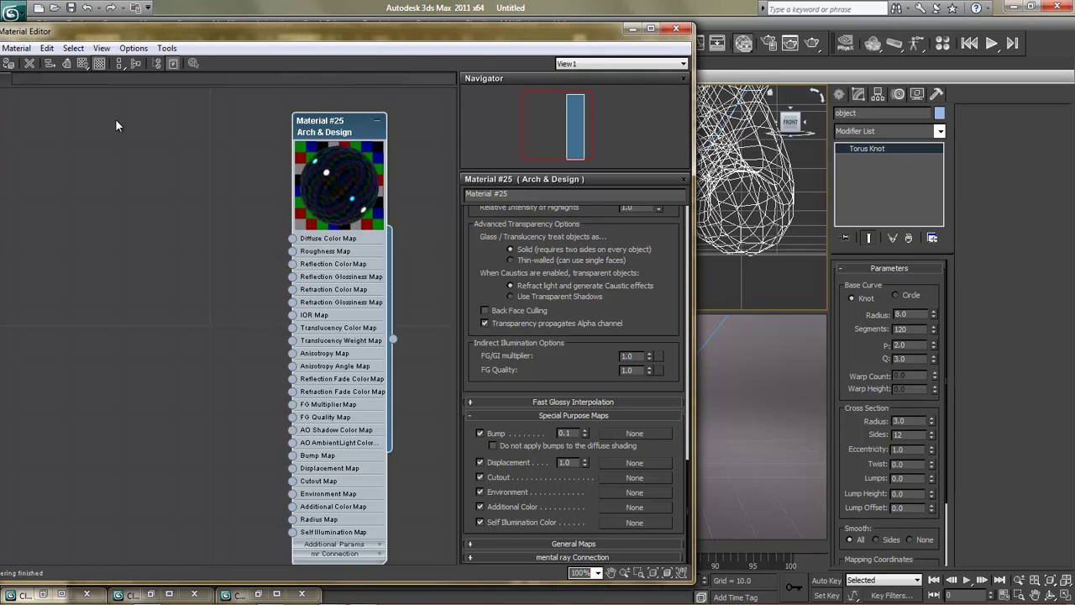
drag(63, 31, 108, 30)
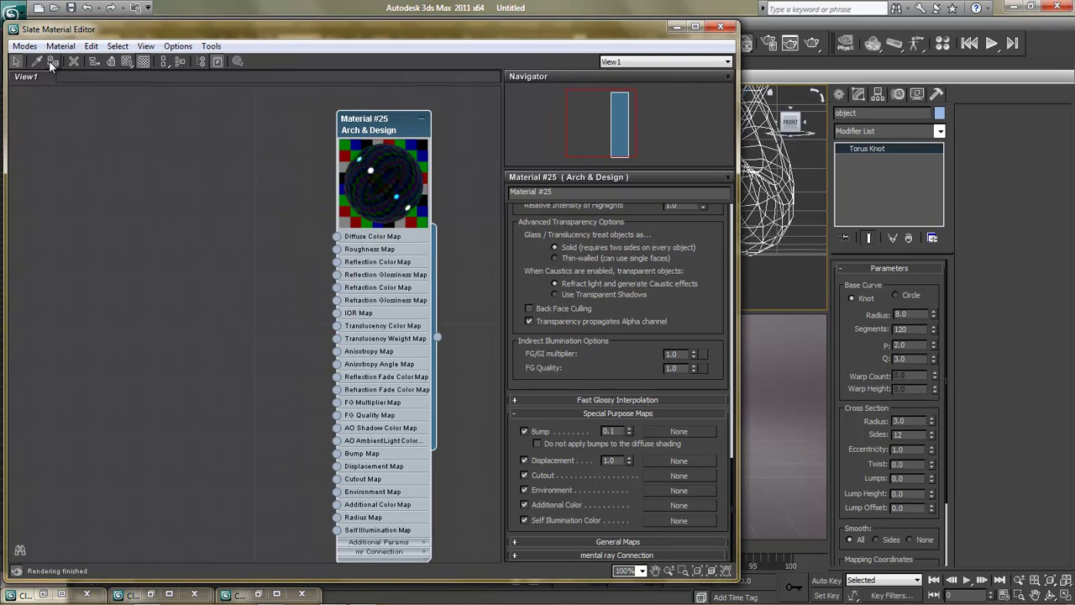
click(51, 64)
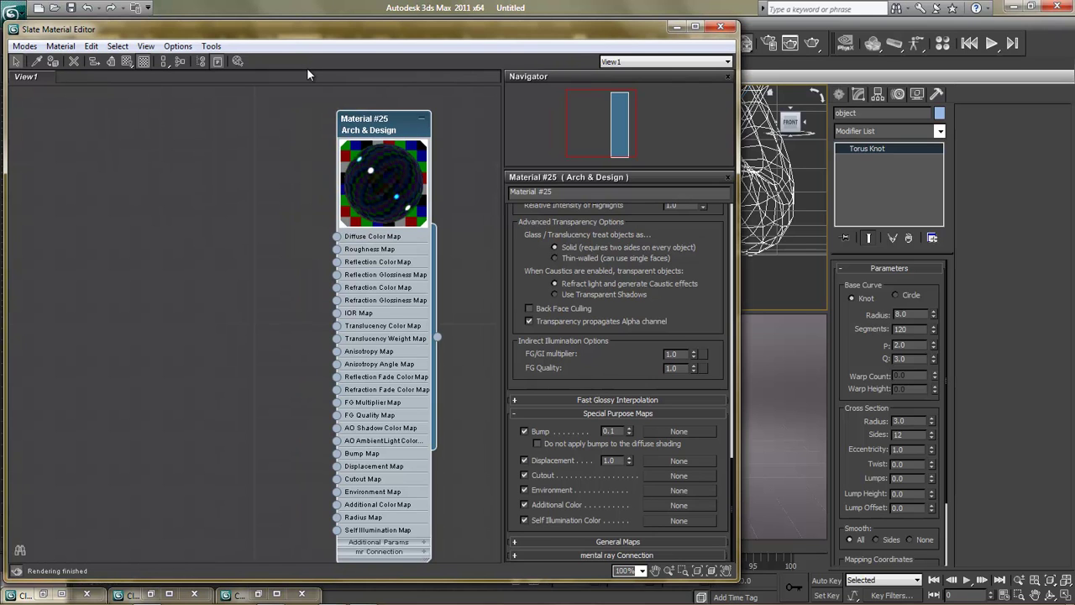
Step: Close the editor and render the Camera001 view with mental ray, enlarging the frame window
key(m)
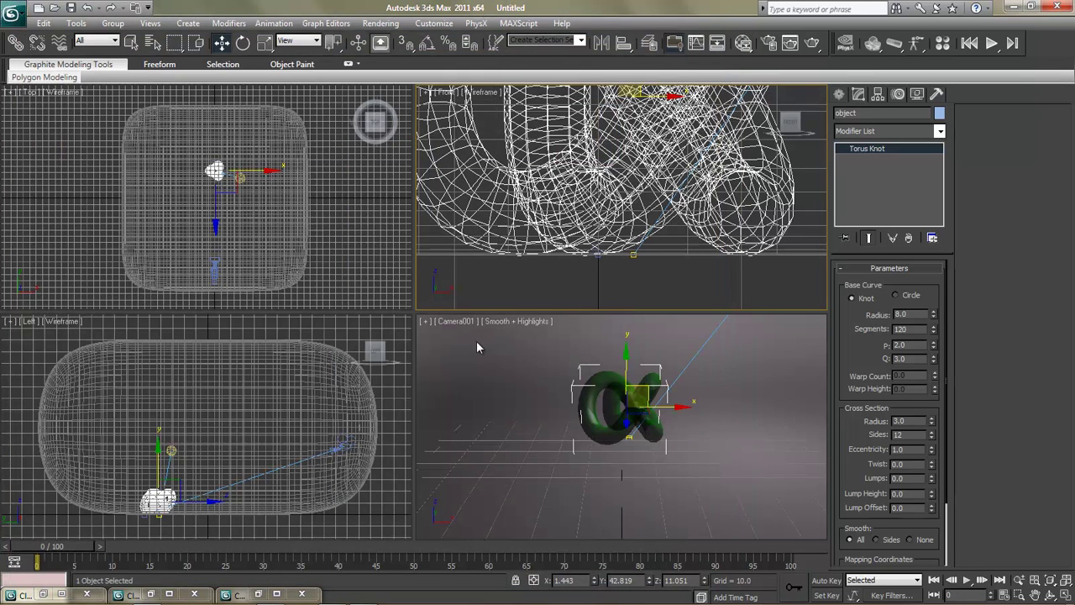
click(513, 382)
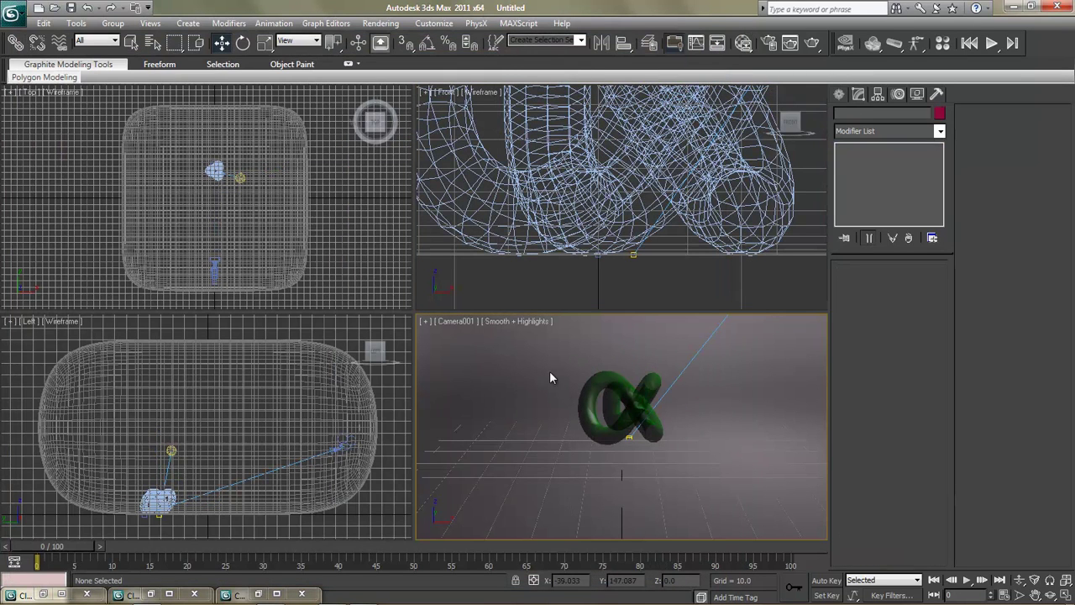
click(812, 44)
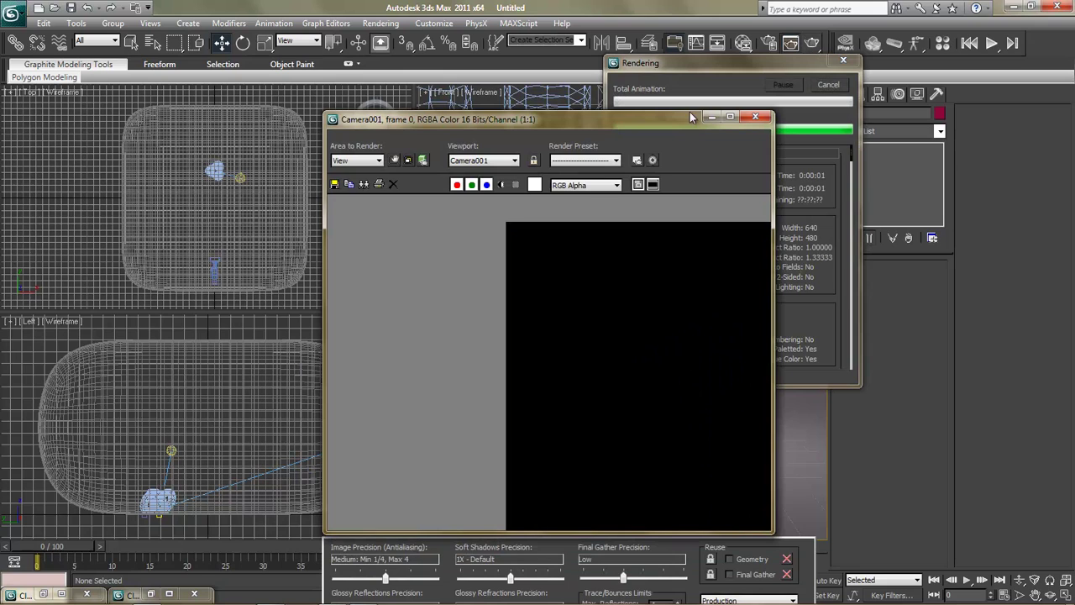
drag(574, 130, 358, 27)
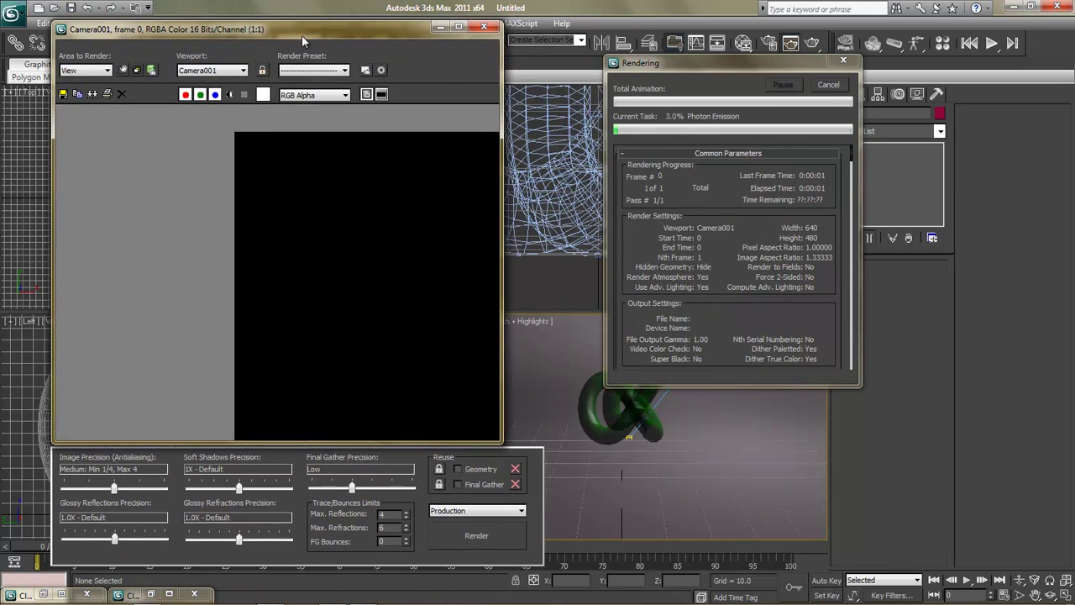
drag(300, 34, 296, 25)
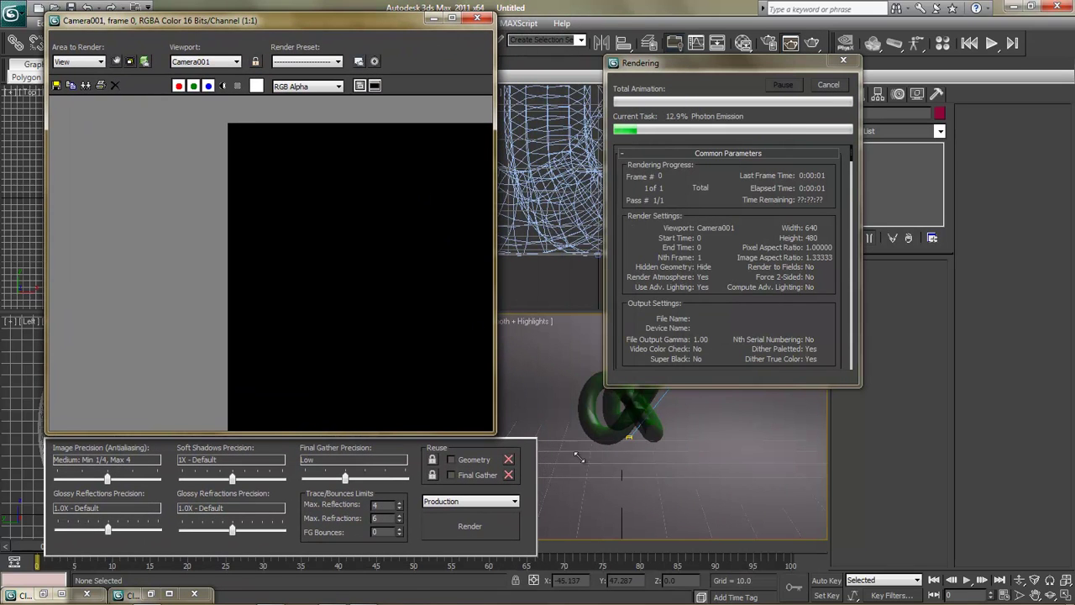
drag(578, 457, 604, 462)
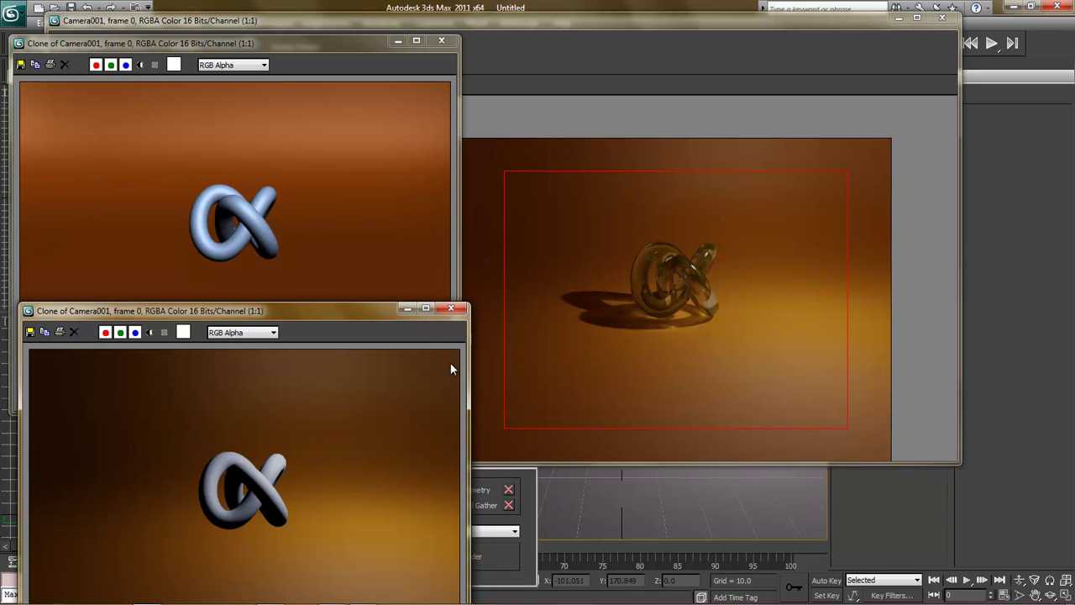
Step: Close both Clone of Camera001 render windows and the Rendered Frame Window
click(333, 184)
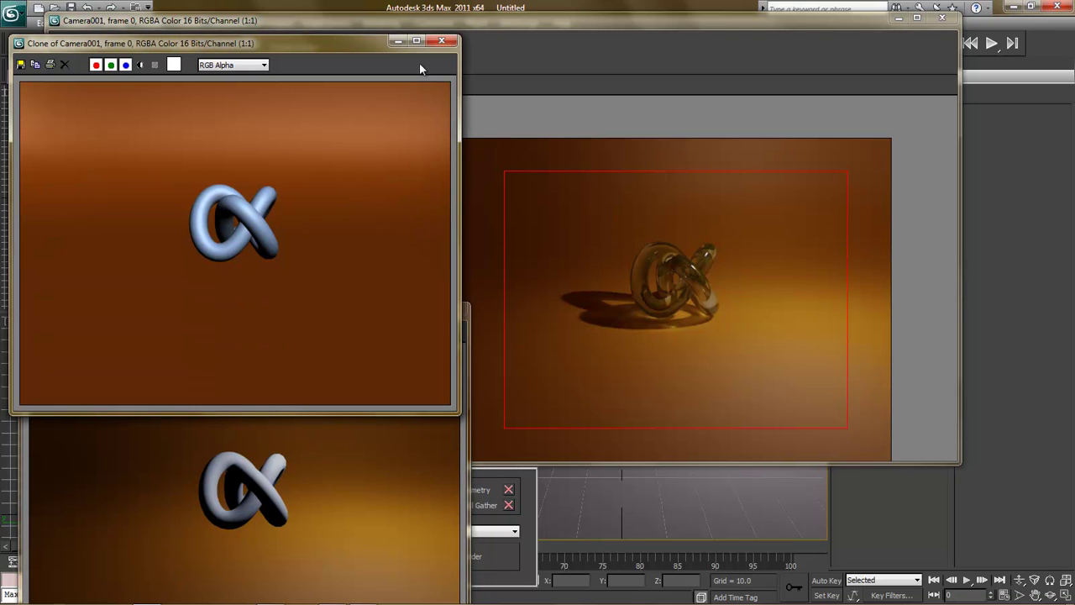
click(439, 41)
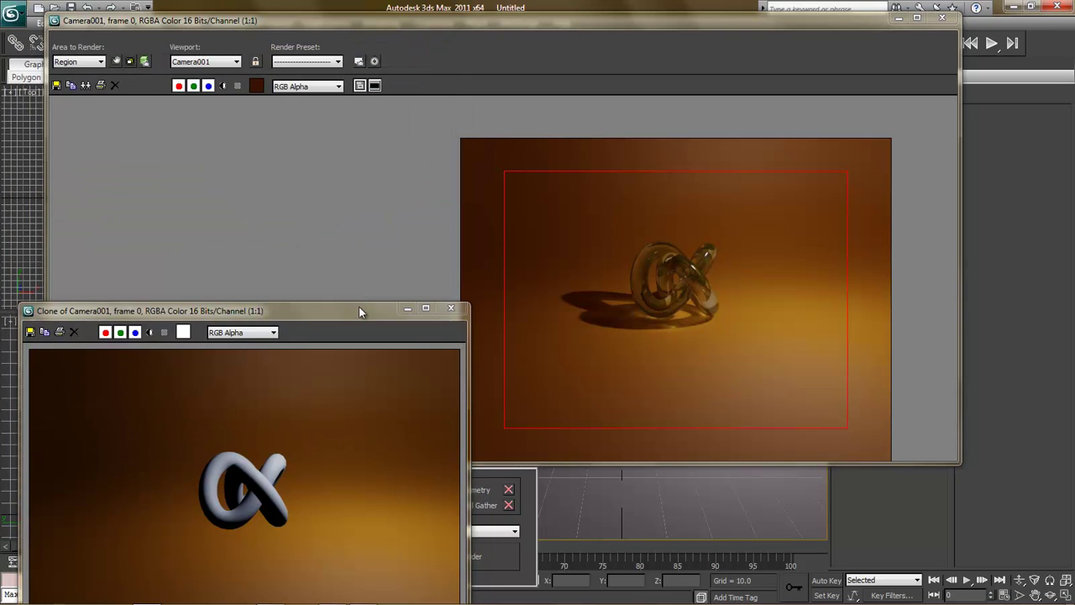
drag(359, 311, 356, 205)
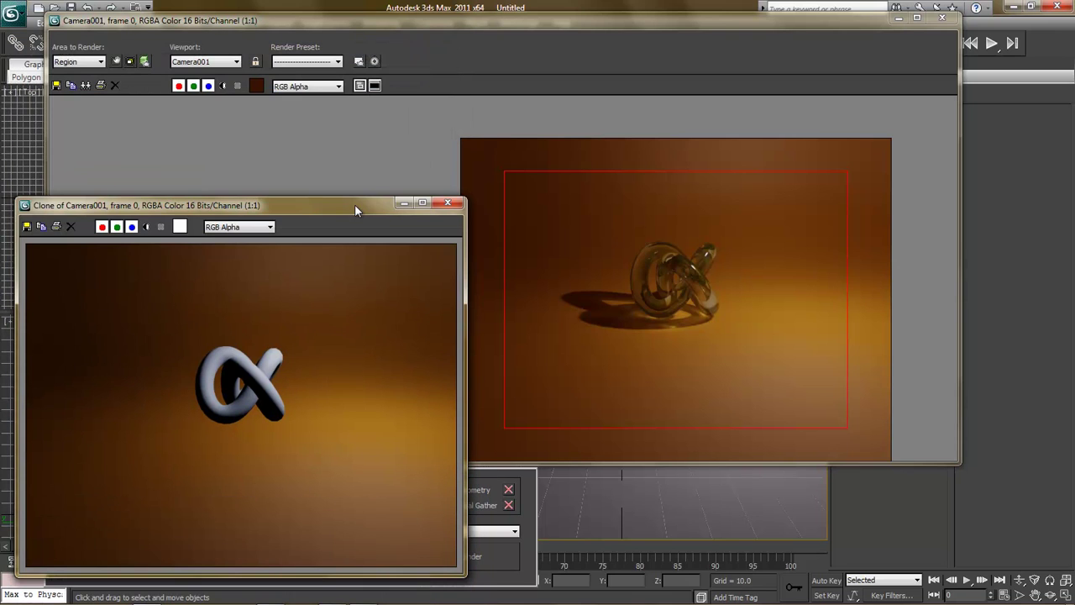
click(446, 203)
click(942, 18)
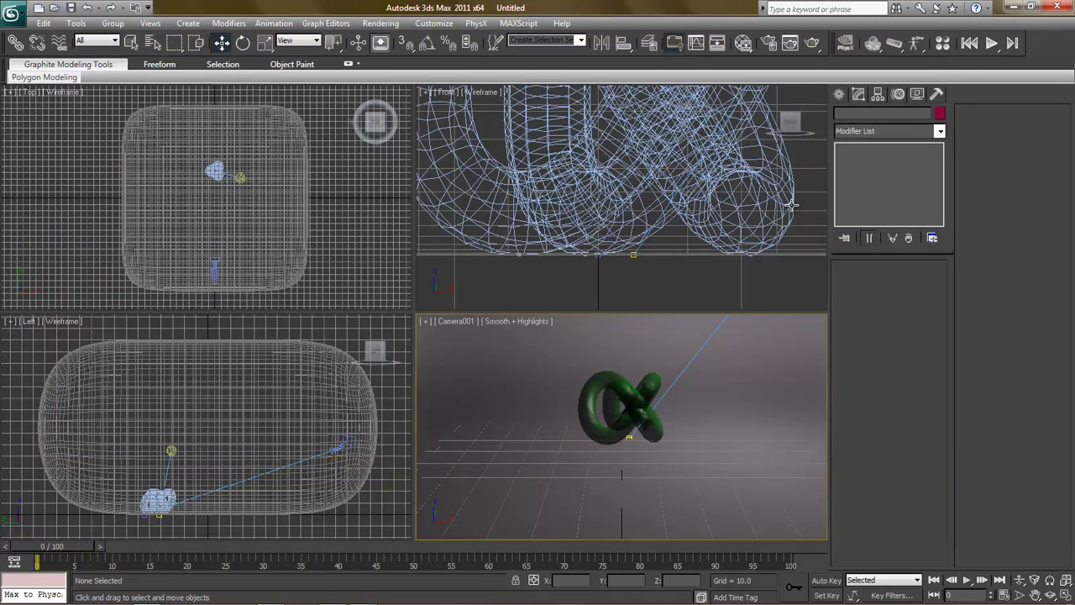
Step: Select the torus knot, open the Slate Material Editor with M, then close it
click(636, 393)
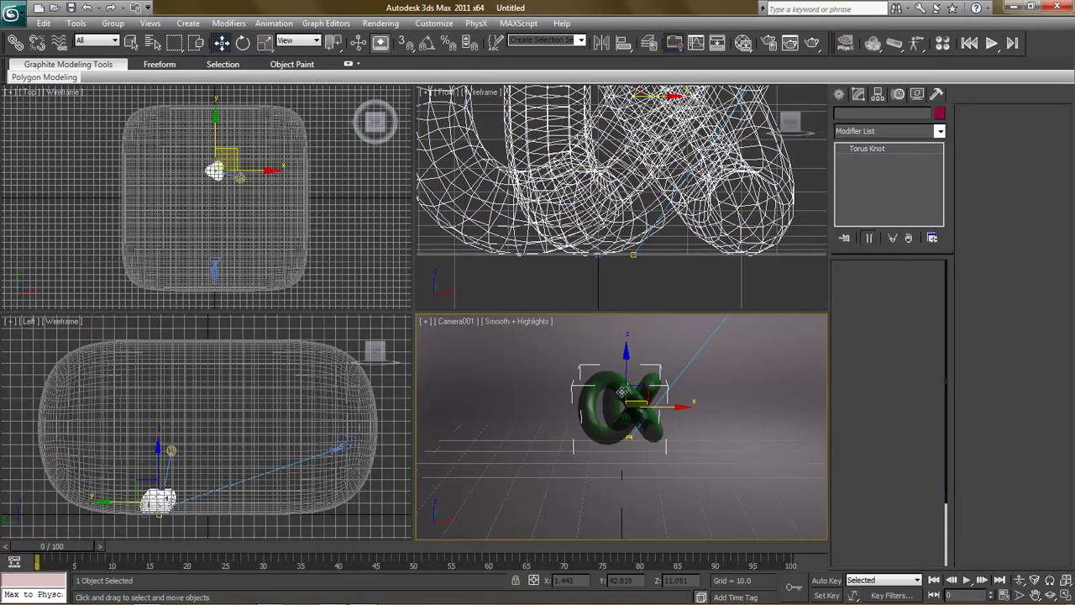
key(m)
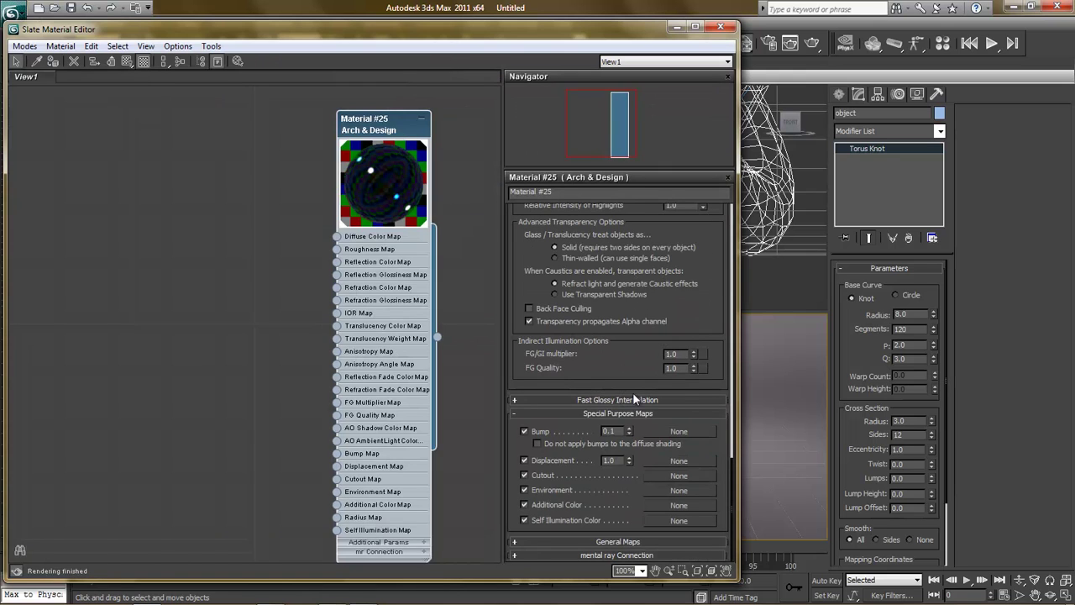
click(720, 26)
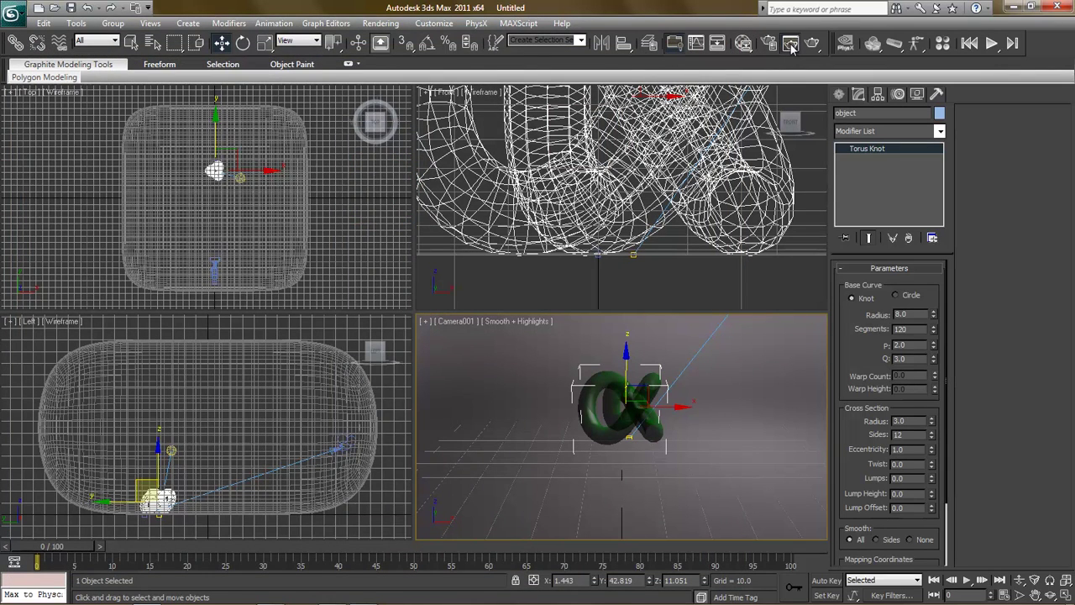
Step: In mental ray render settings, raise final gather precision to High with 7 diffuse bounces
click(791, 44)
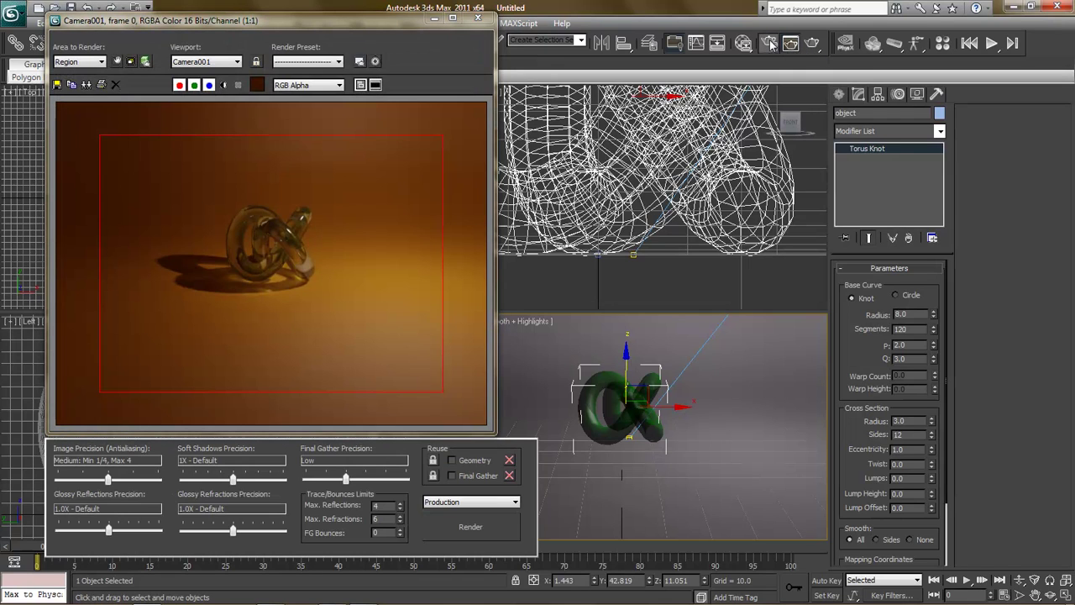
click(770, 43)
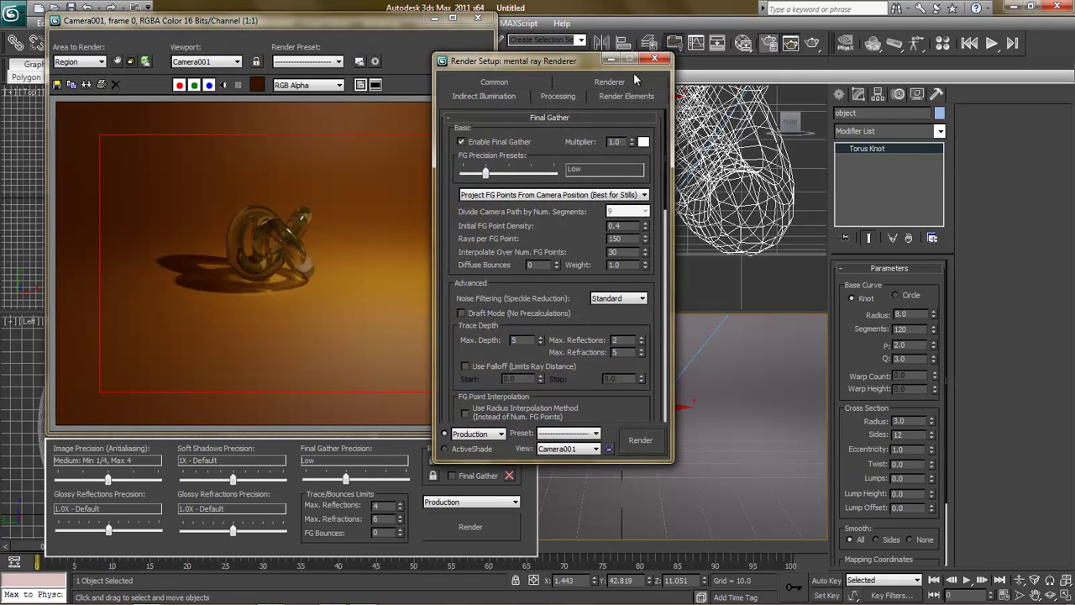
click(570, 450)
drag(573, 460, 573, 558)
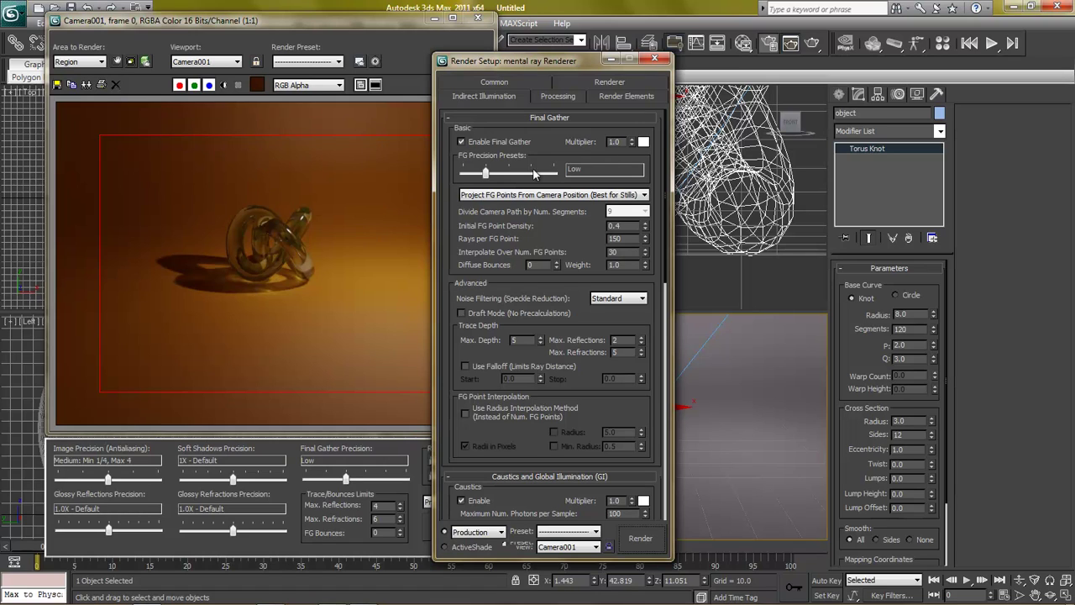
drag(514, 177, 530, 177)
click(557, 262)
Step: Set Average Caustic Photons to 500000 and make all objects generate and receive GI and caustics
scroll(538, 290, down, 3)
drag(494, 374, 504, 242)
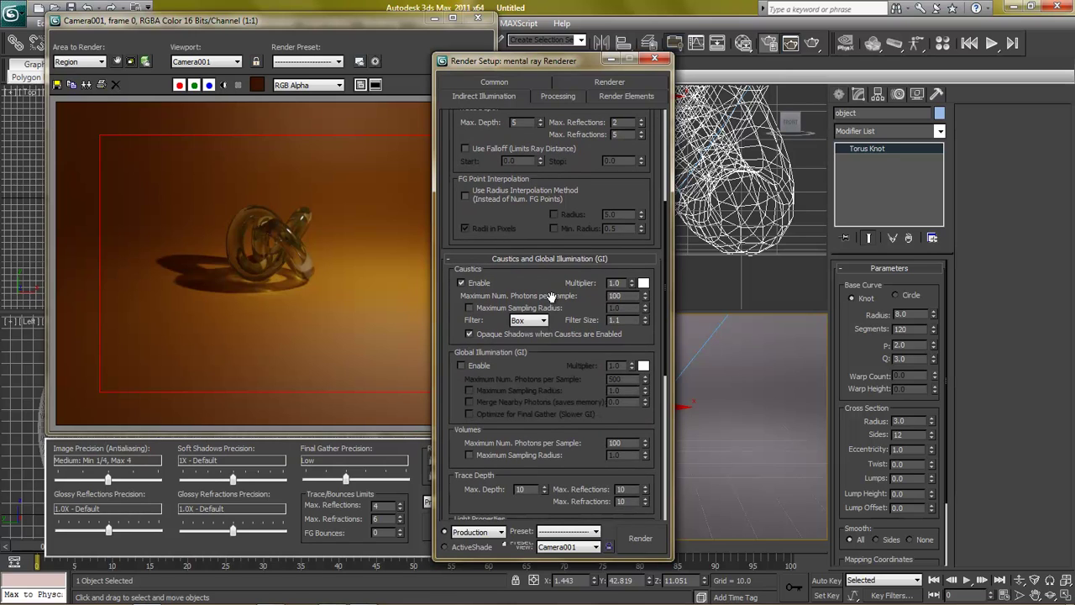
drag(534, 426, 539, 291)
double_click(602, 400)
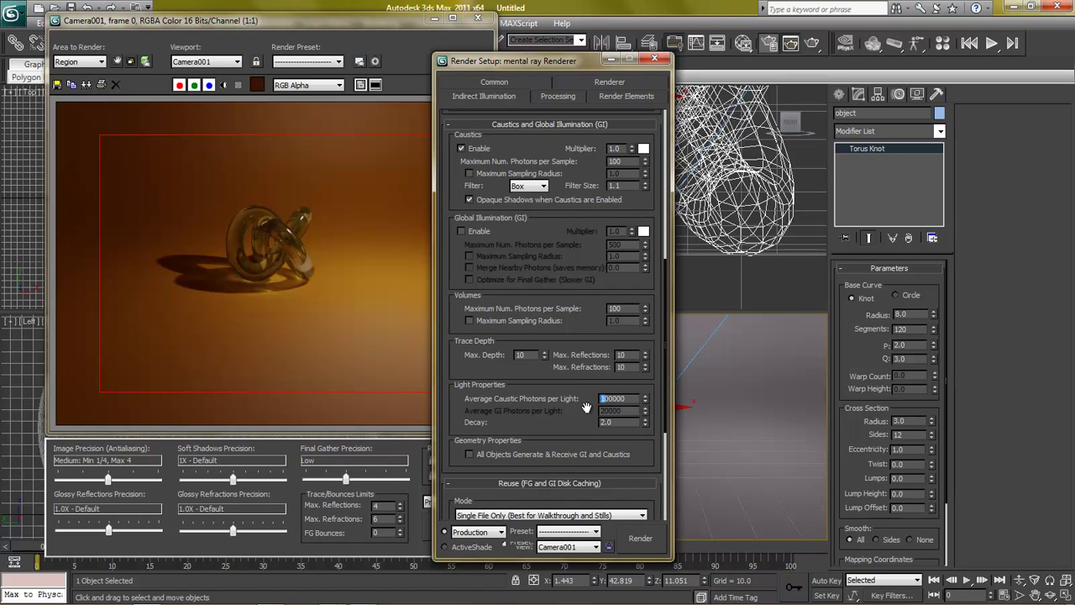
scroll(558, 419, down, 2)
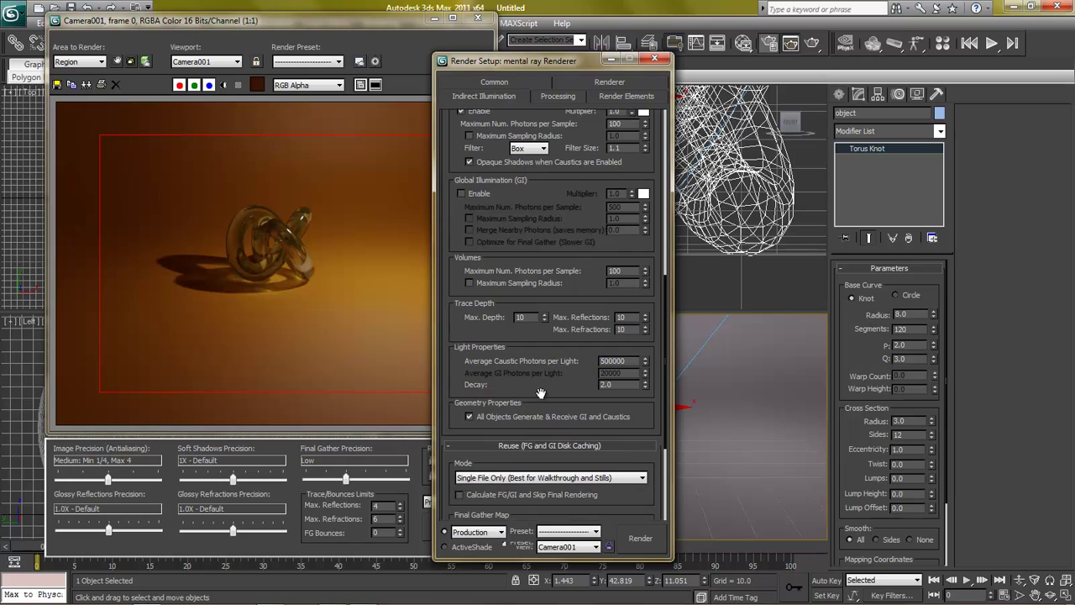
scroll(535, 391, down, 5)
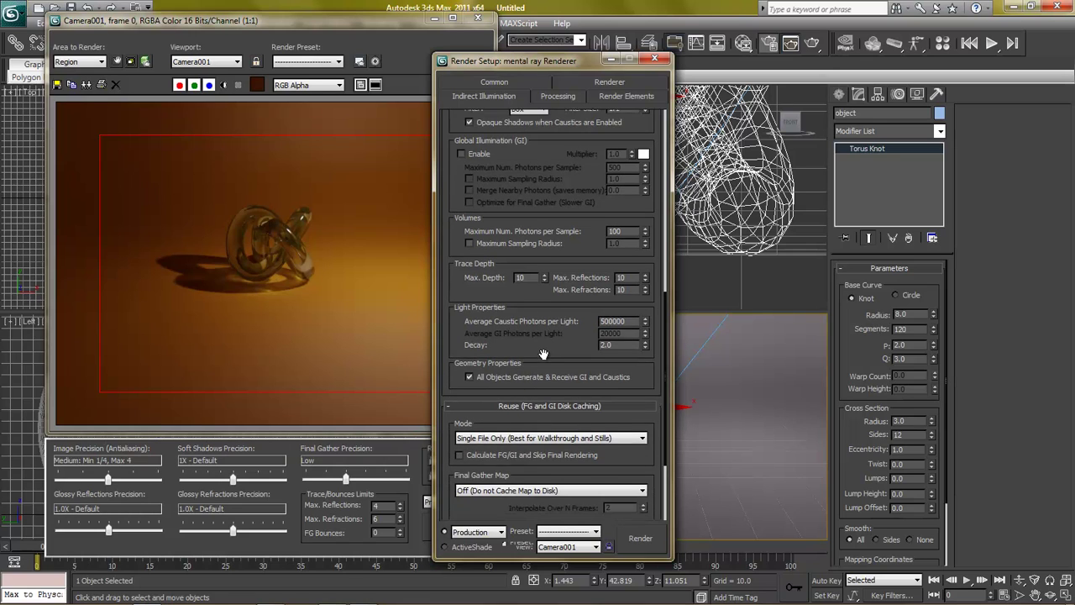
Step: Browse the Processing, Render Elements and Renderer tabs of Render Setup
click(558, 98)
click(593, 94)
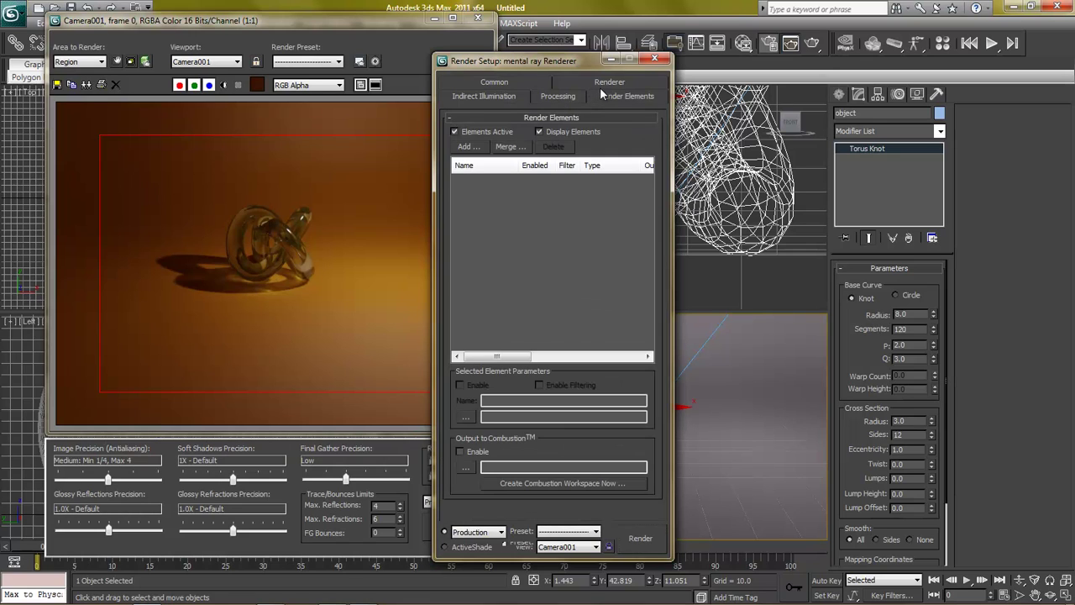
click(599, 86)
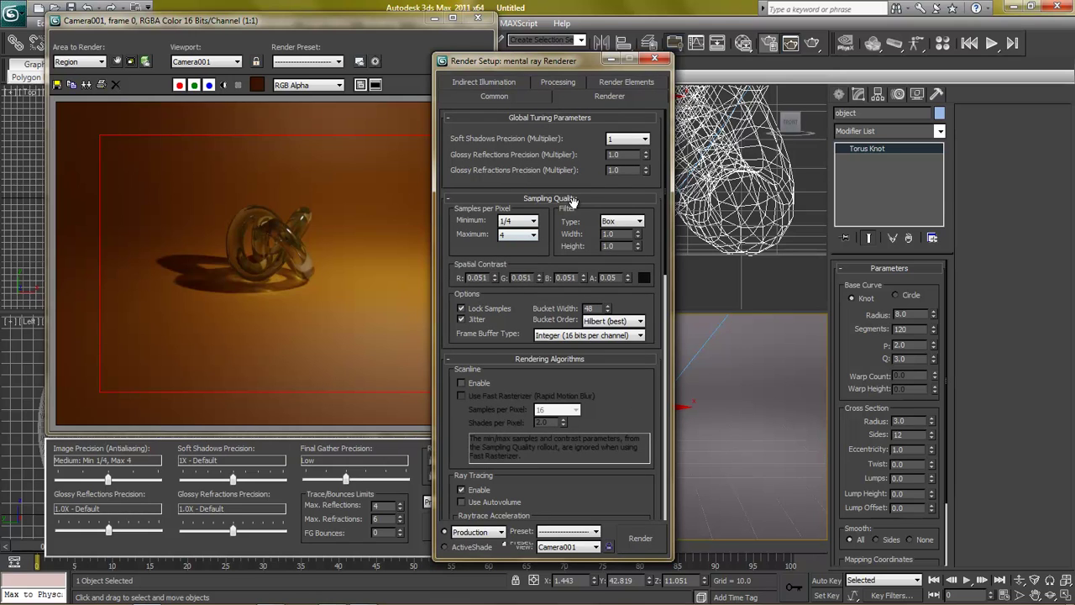
drag(617, 394, 606, 151)
Step: Return to the Common tab and keep a minimized clone of the current Camera001 render
scroll(543, 193, up, 5)
click(506, 100)
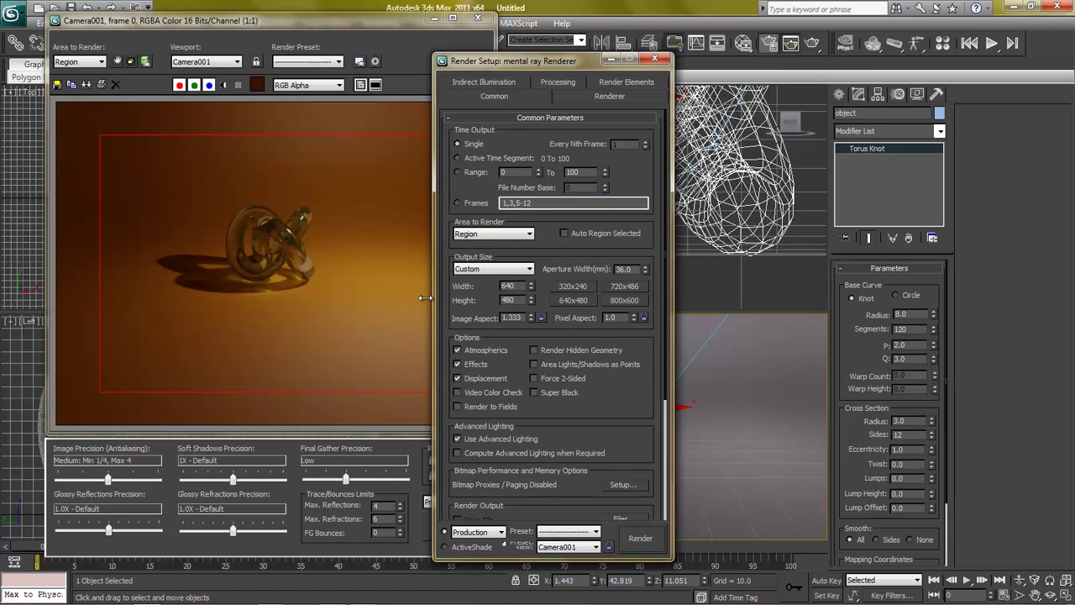
click(85, 84)
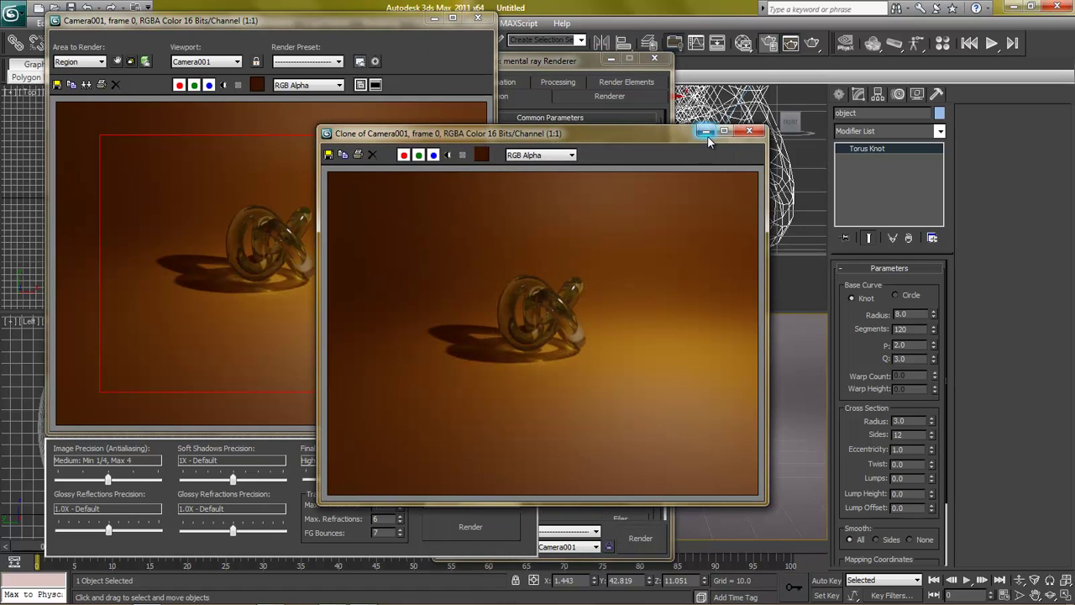
click(707, 133)
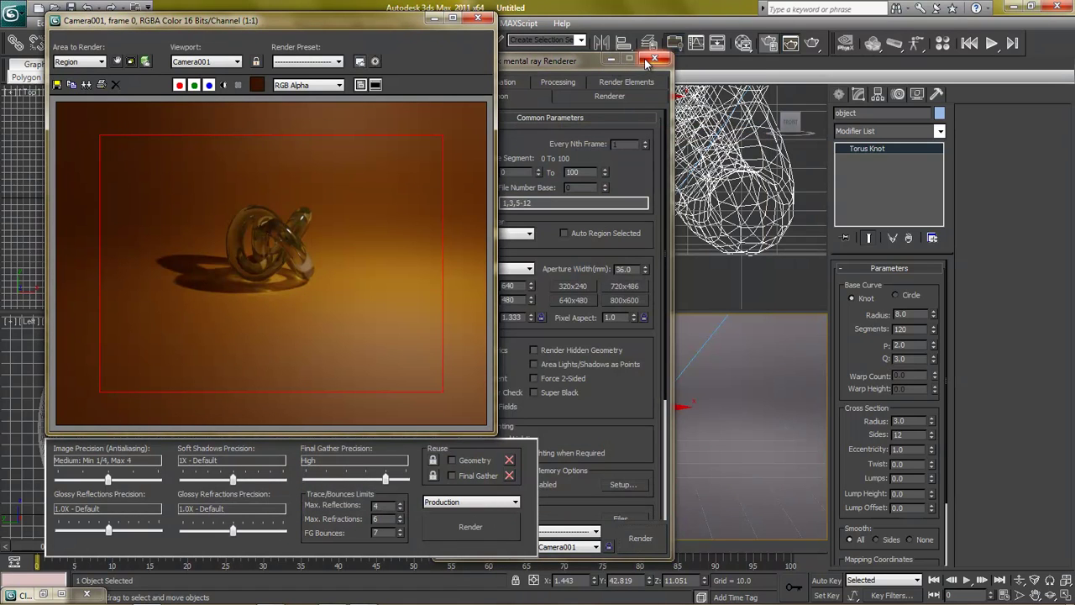
Step: Select TPhotometricLight001 from the scene list and set its intensity to 2000 cd
click(792, 369)
key(h)
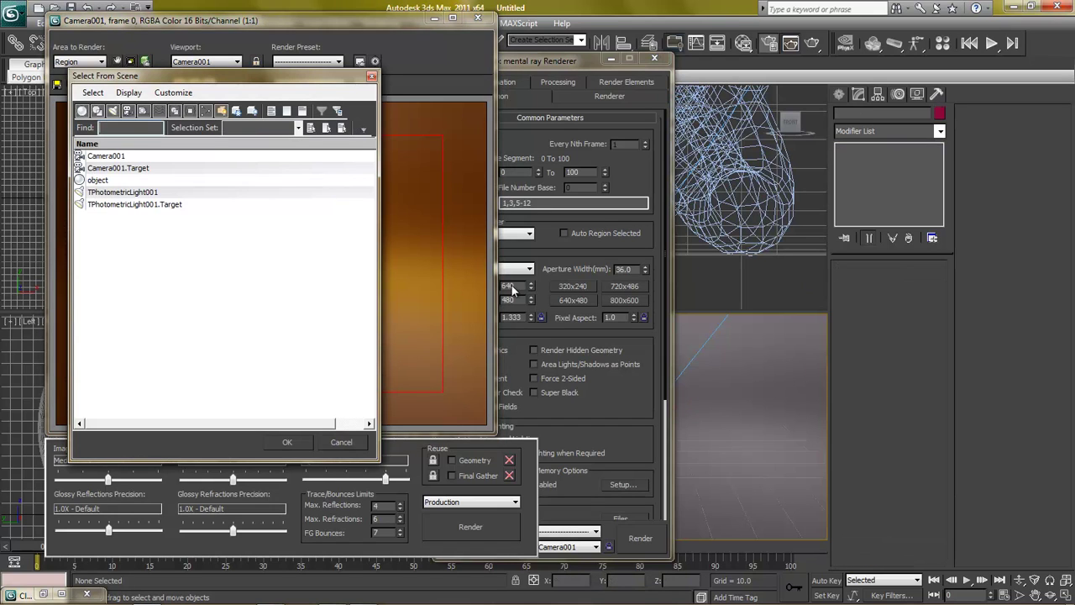
click(141, 193)
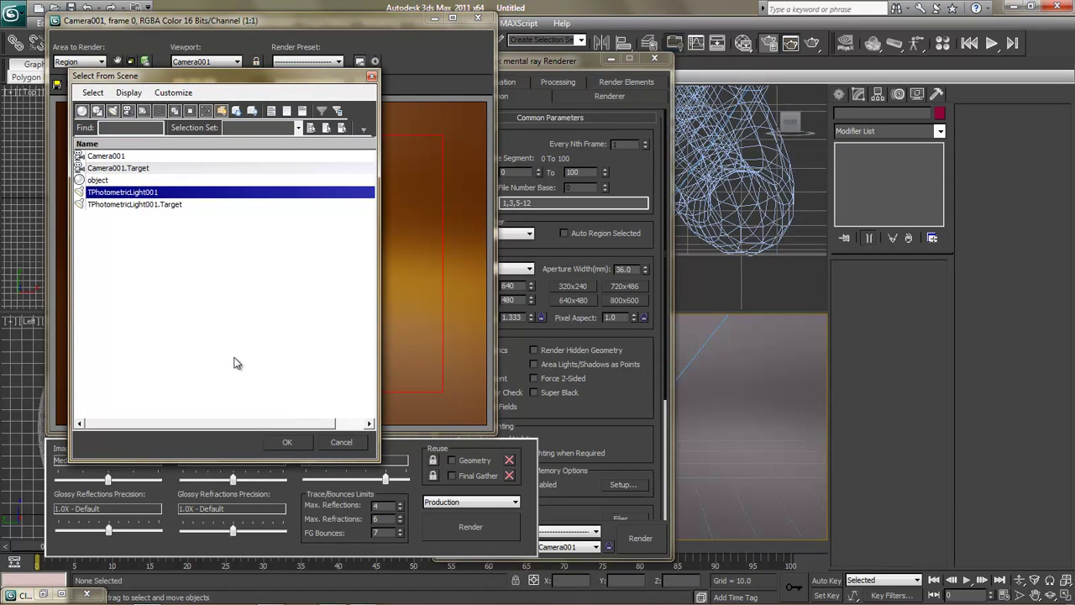
click(286, 442)
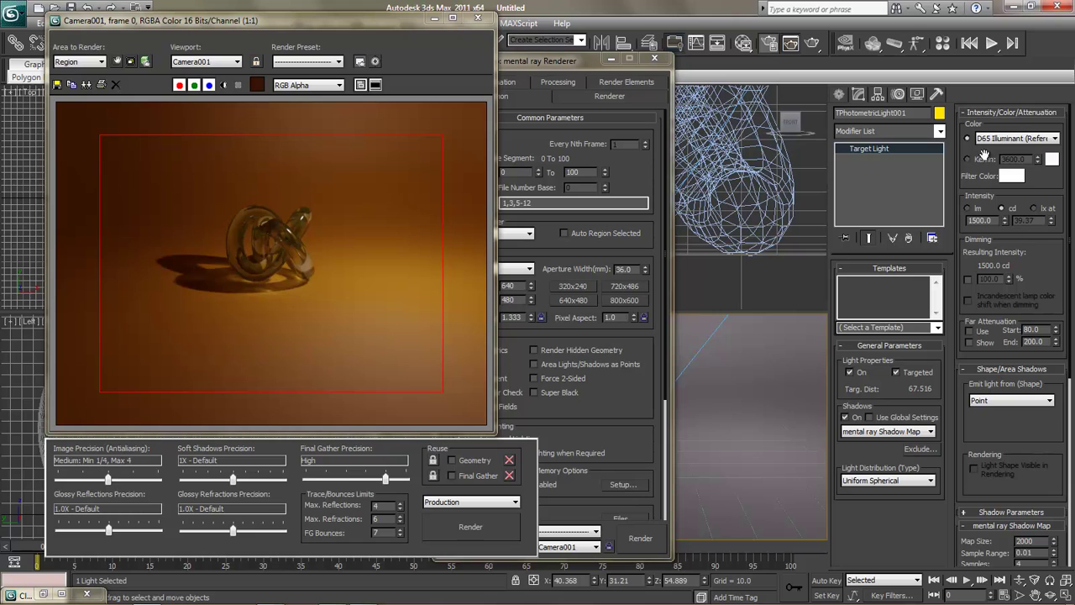
double_click(981, 218)
text(2)
key(Return)
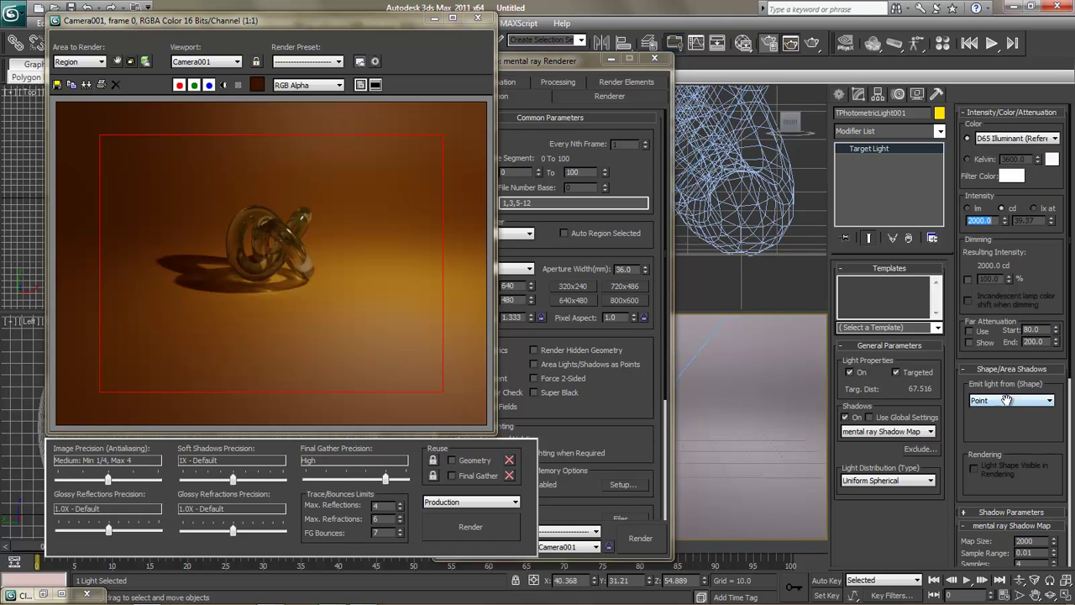
Step: Turn on transparent shadows for the photometric light
drag(1008, 416, 1012, 267)
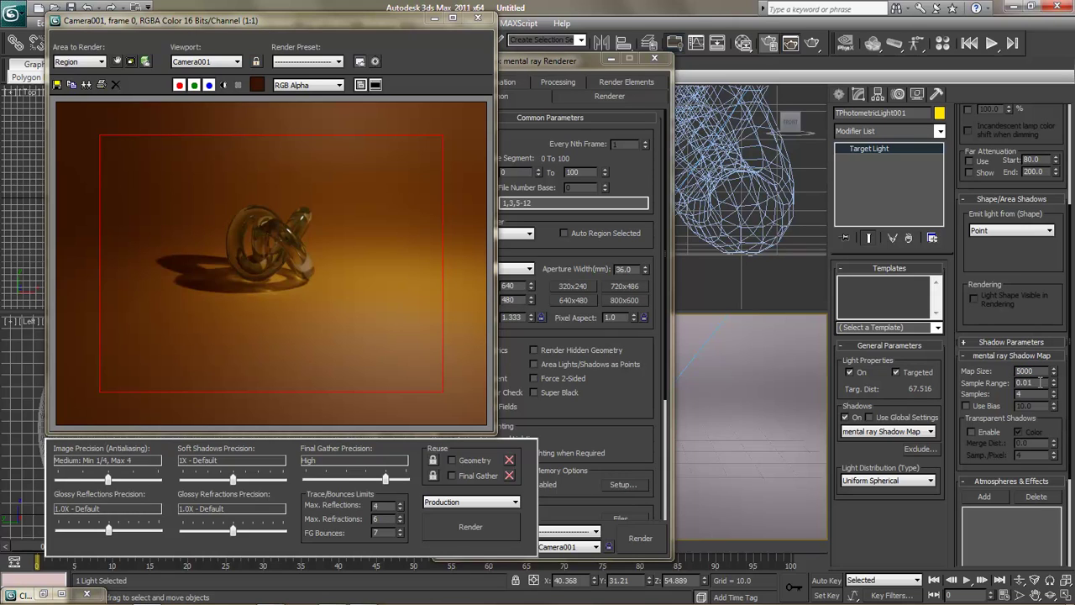
drag(996, 393, 991, 328)
click(972, 367)
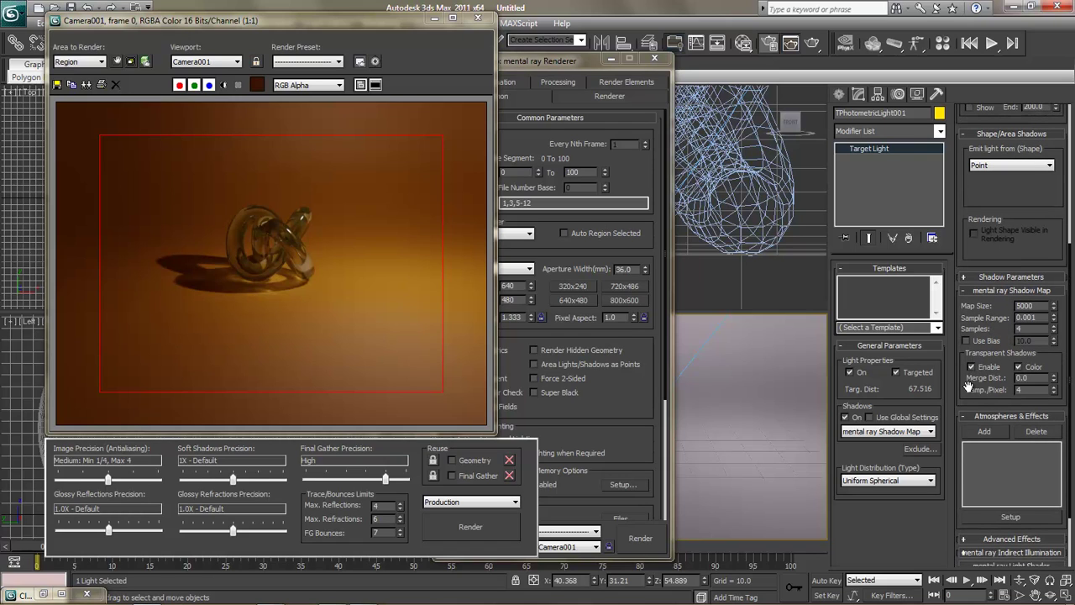
drag(974, 376, 979, 297)
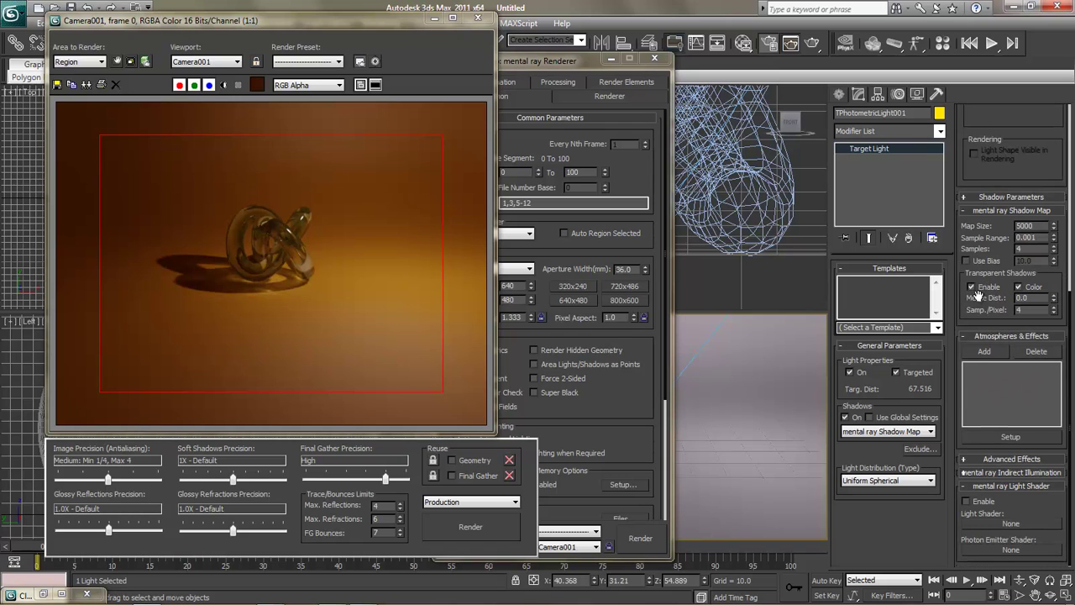
click(992, 461)
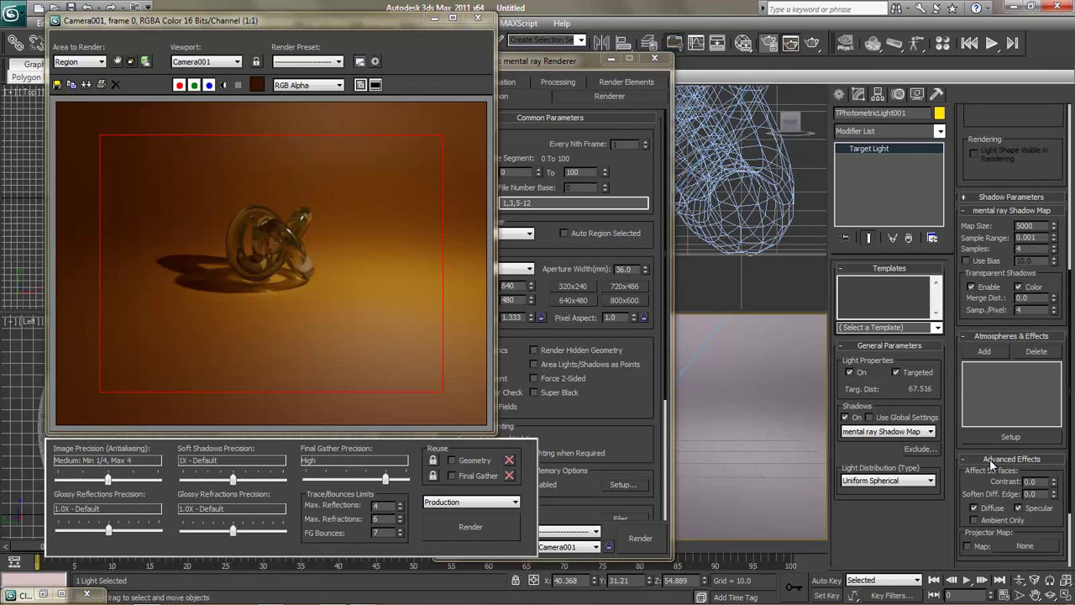
drag(989, 470, 981, 385)
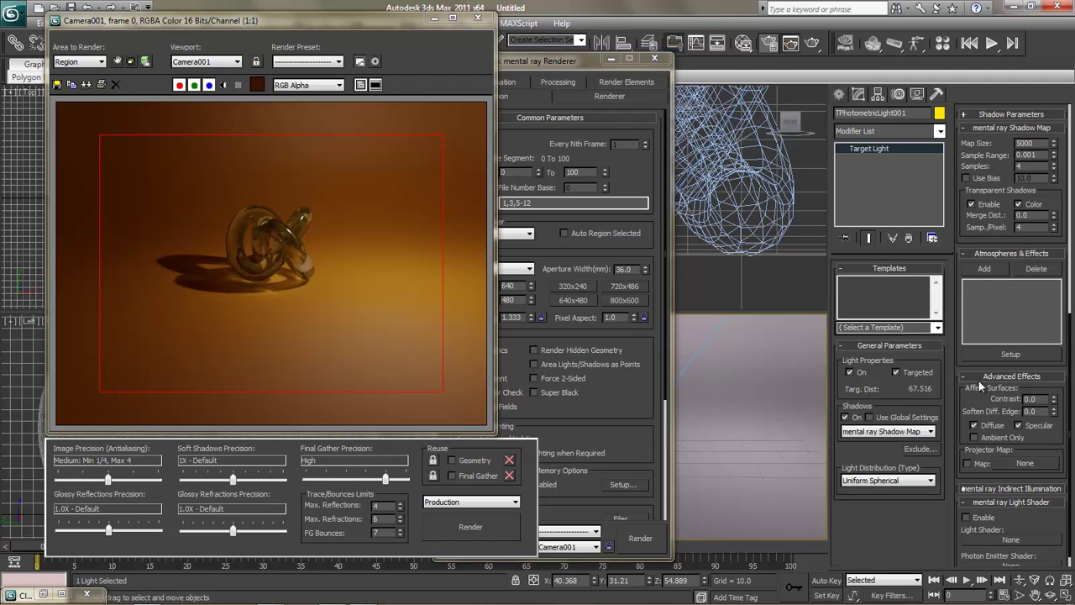
click(980, 377)
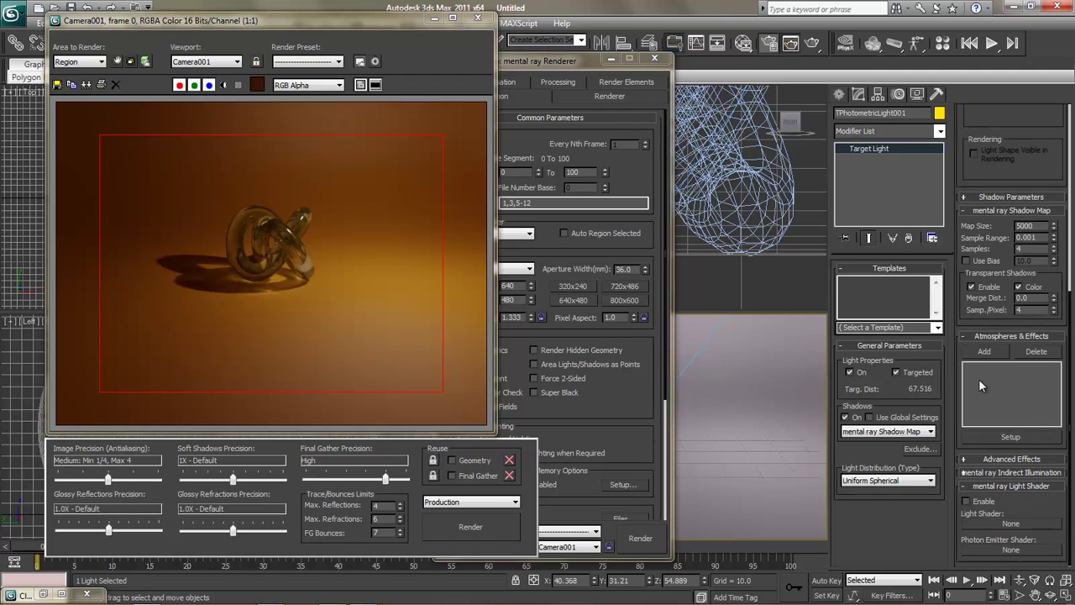
Step: Set the light's mental ray Indirect Illumination energy multiplier to 5.0
click(991, 479)
drag(988, 501, 992, 445)
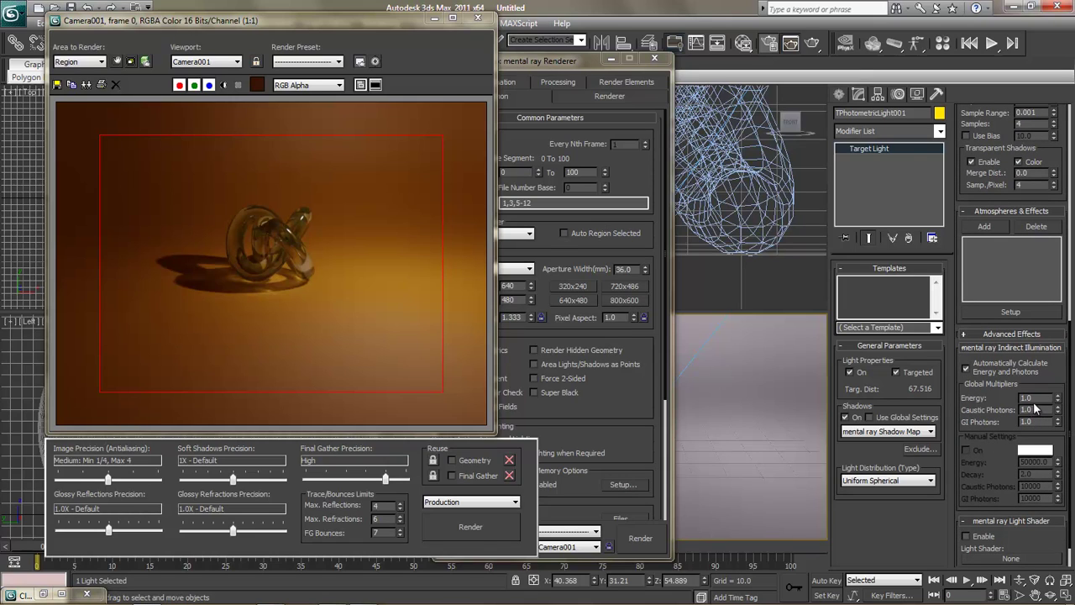
double_click(1028, 399)
mouse_move(993, 461)
mouse_down()
mouse_move(990, 326)
mouse_move(1000, 456)
mouse_up()
drag(1003, 100, 1005, 379)
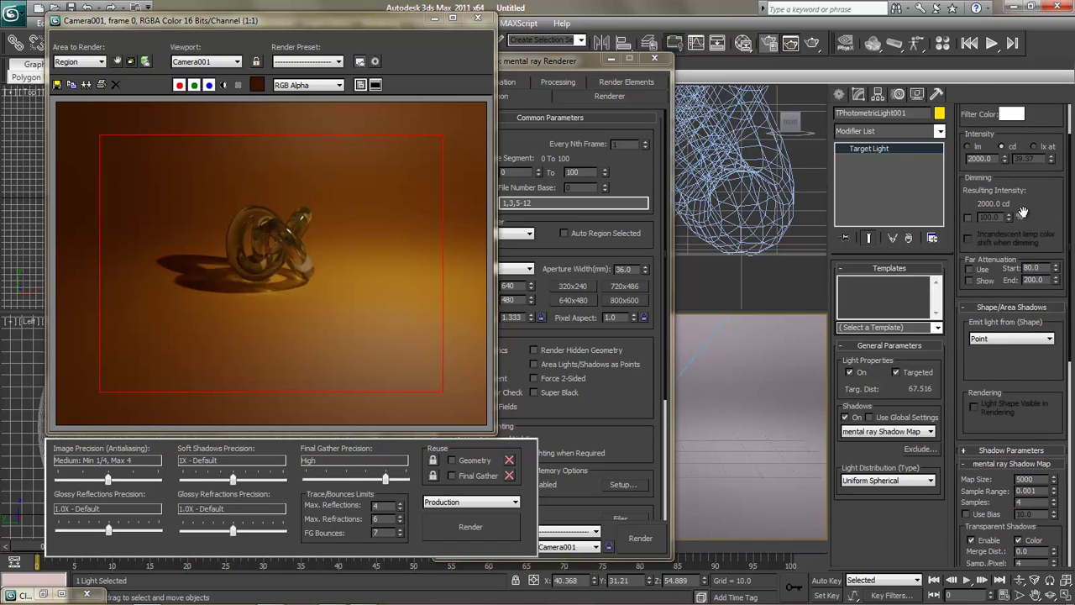
drag(1023, 213, 1035, 329)
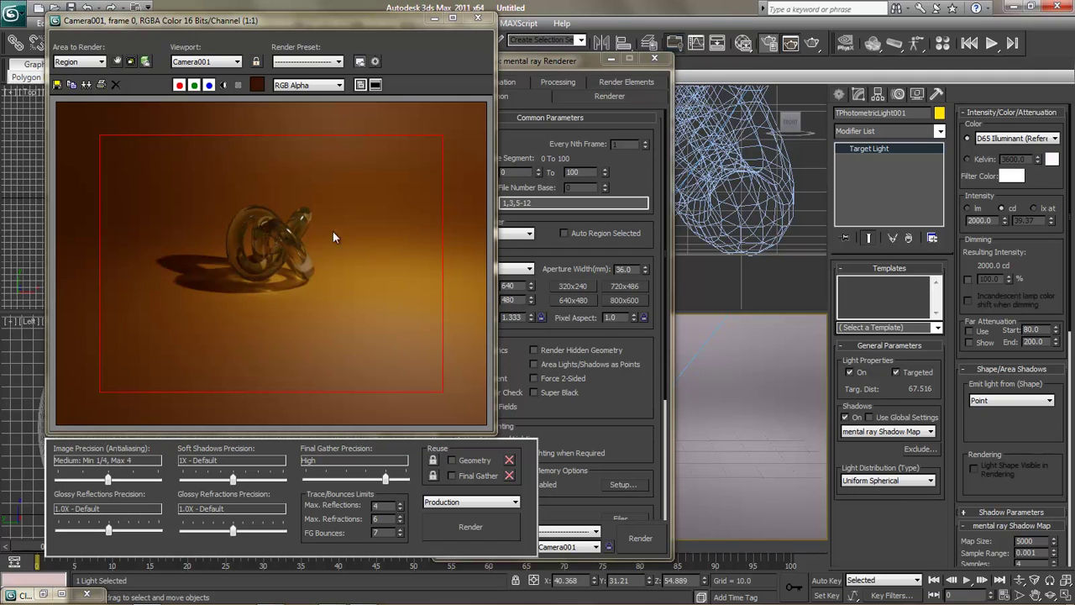
Step: Save the scene to the Desktop as Caustics Tutorial 1.max
click(72, 8)
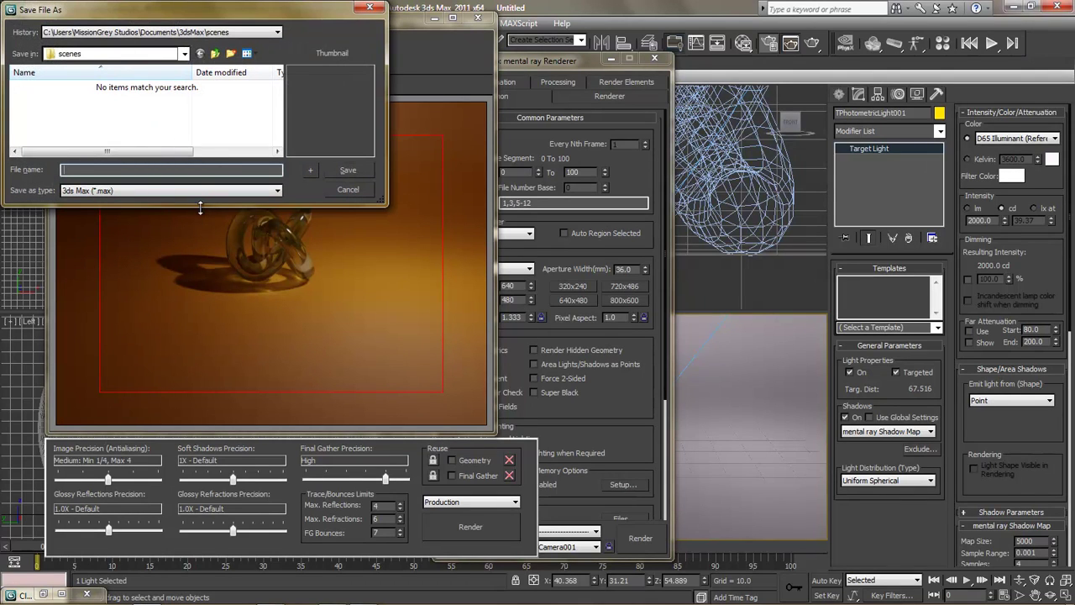
drag(200, 204, 200, 417)
click(184, 53)
click(139, 67)
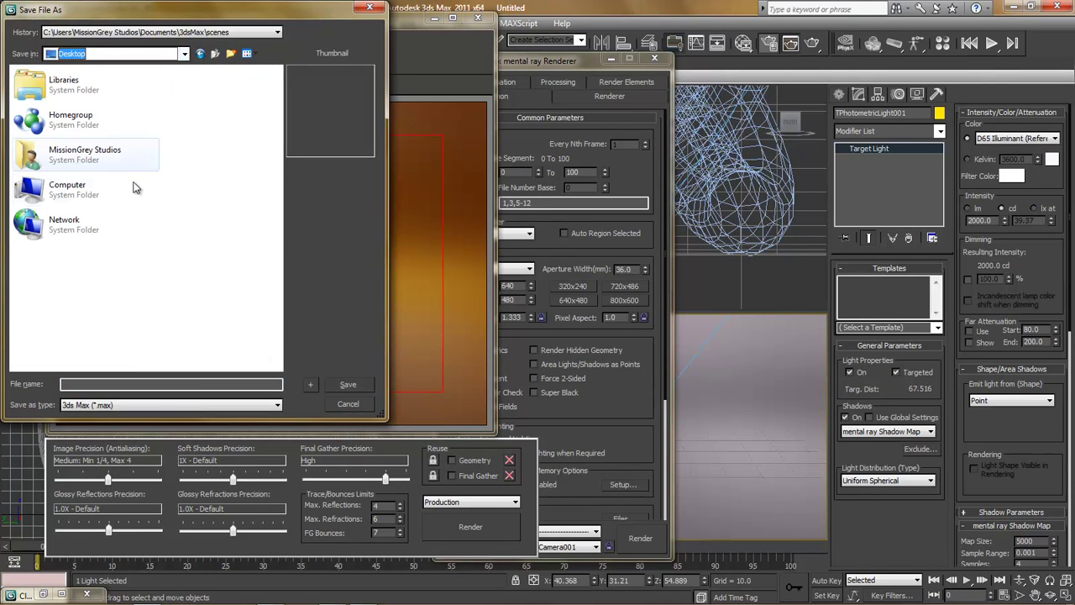
click(122, 383)
text(Caustics Tutorial 1)
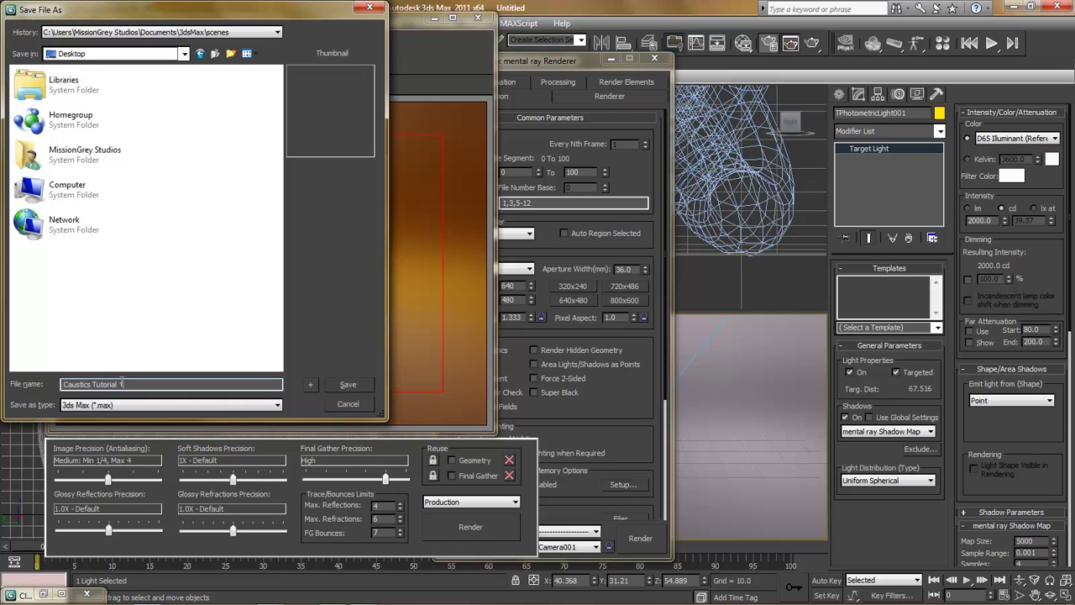
click(352, 390)
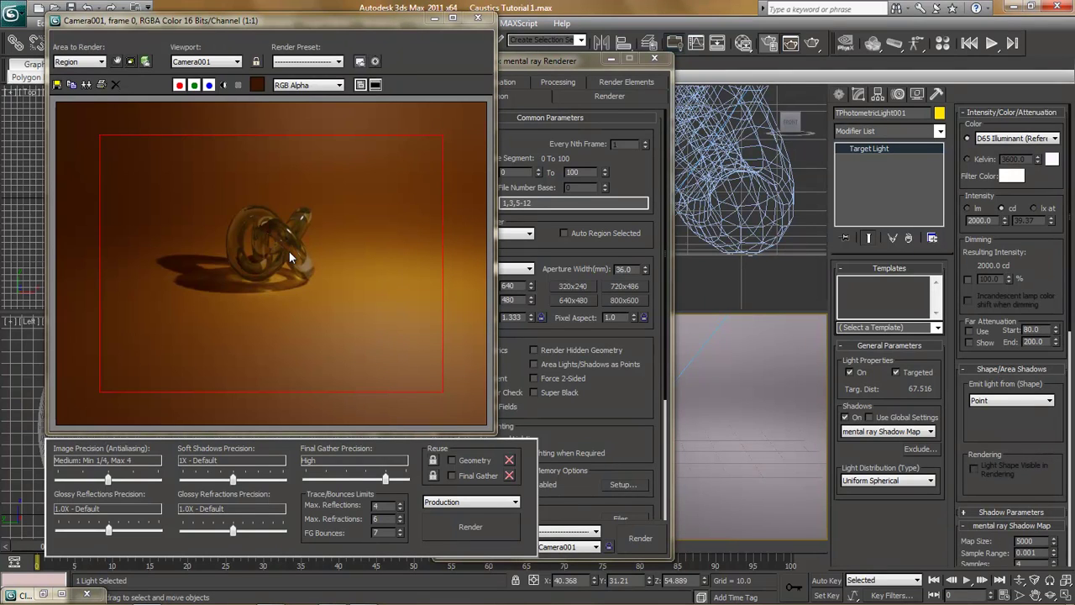
Step: Set Max Reflections to 6, image precision High (Min 1, Max 16), soft shadow and glossy precision 2X
click(400, 504)
click(400, 504)
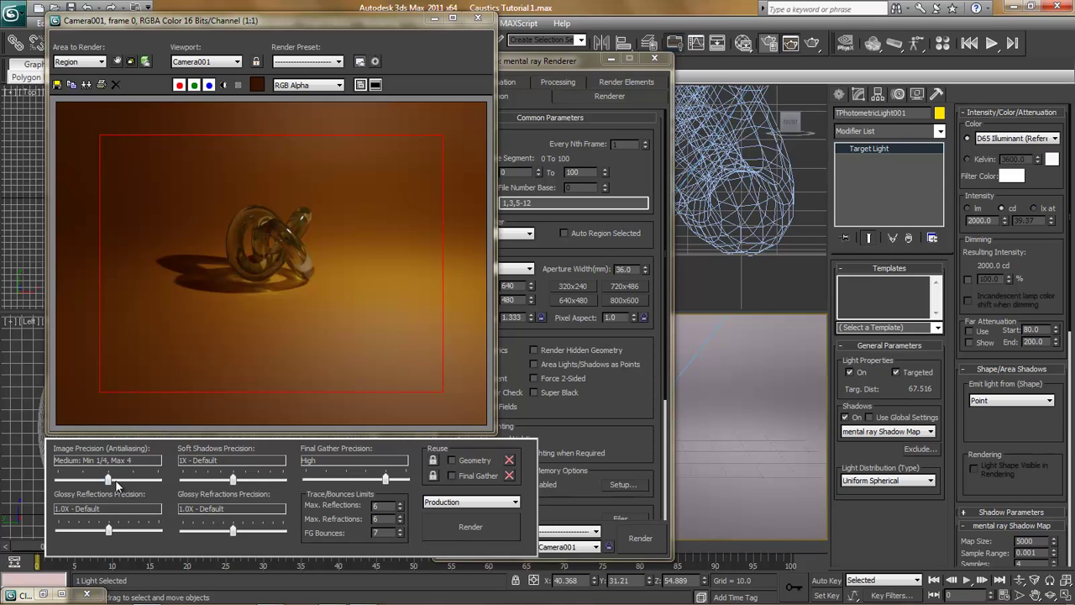
drag(109, 479, 124, 479)
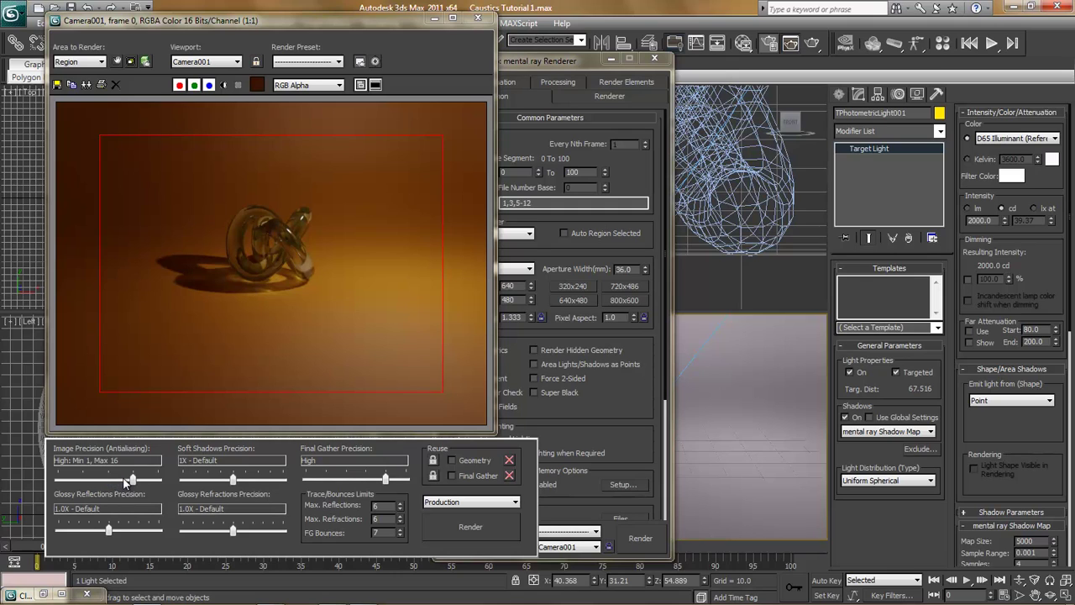
click(253, 480)
drag(232, 533, 244, 534)
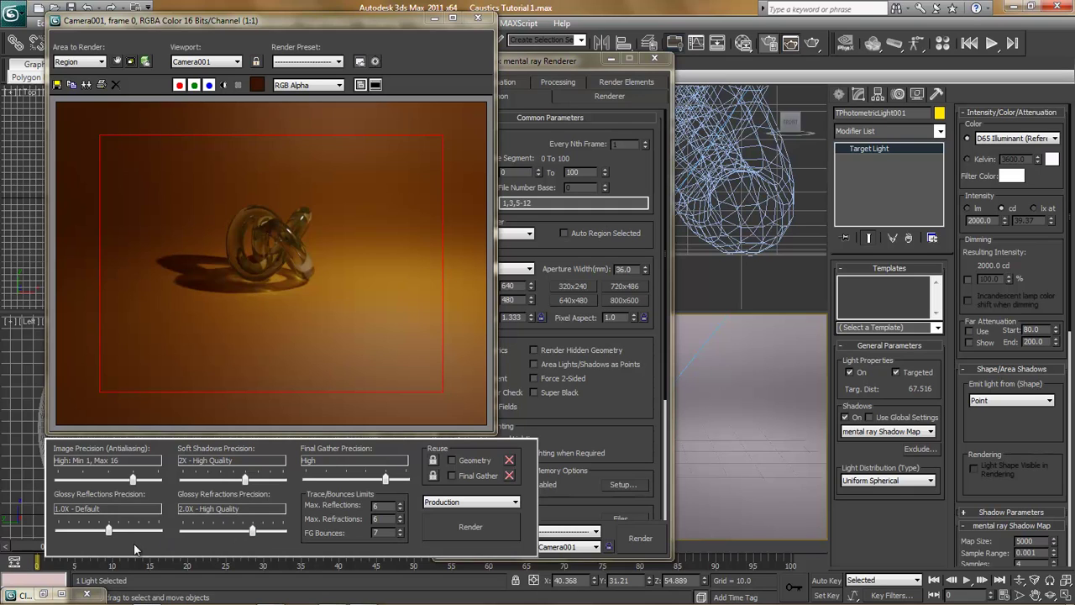
drag(111, 532, 126, 533)
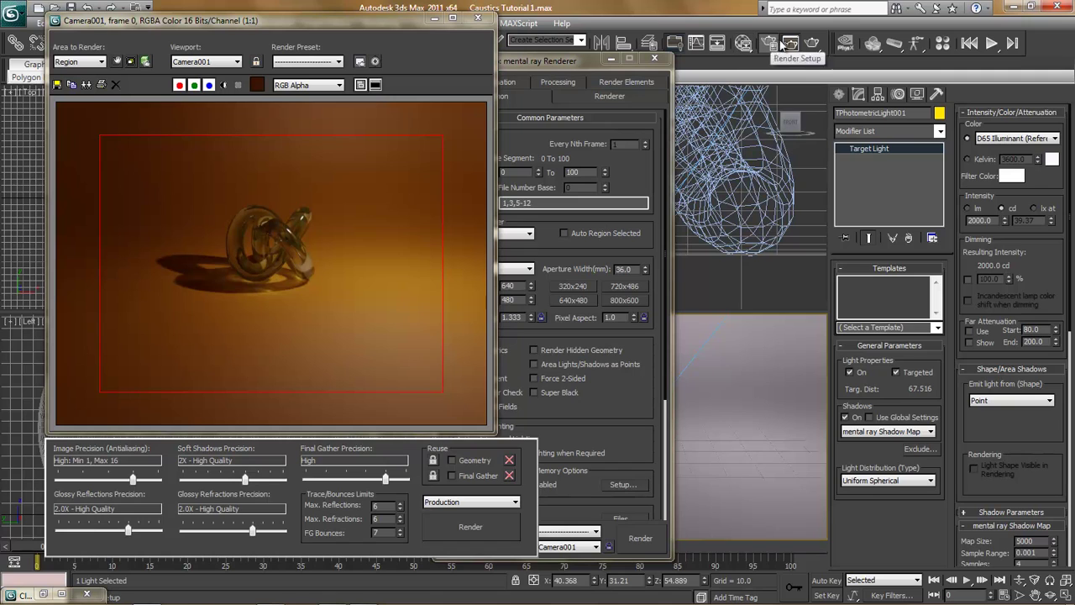
Step: Set output size to HDTV (video) 1280x720, save the scene and render the camera view
click(564, 74)
click(573, 97)
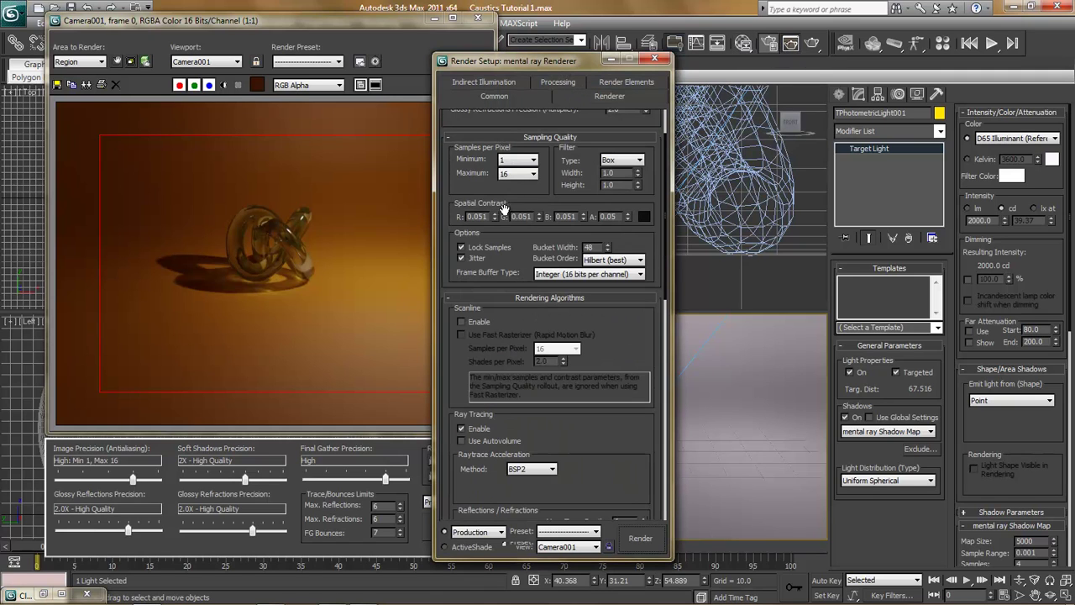
click(509, 97)
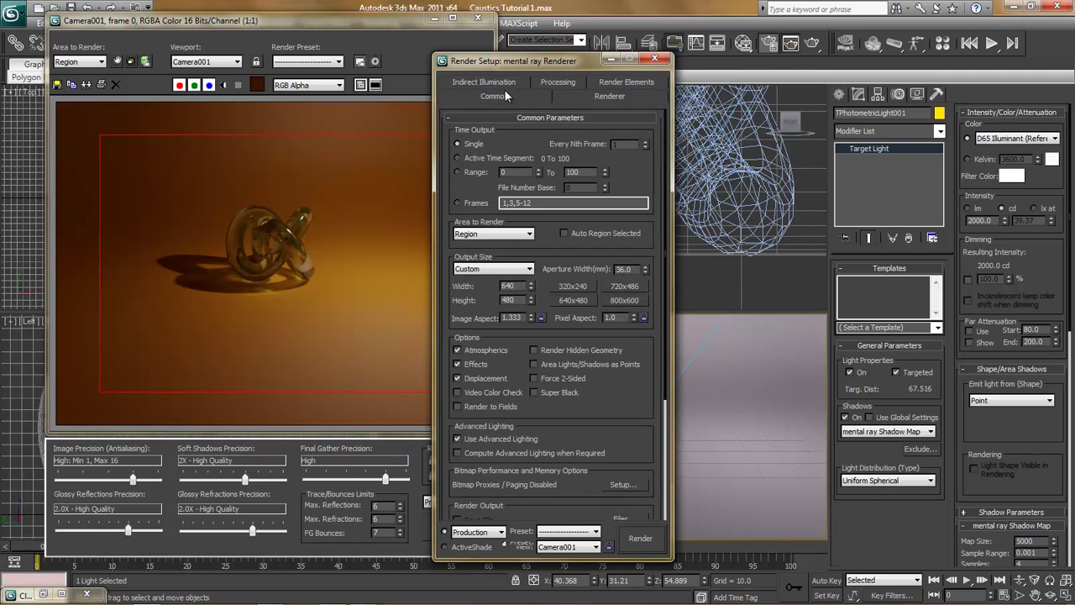
click(502, 269)
click(477, 436)
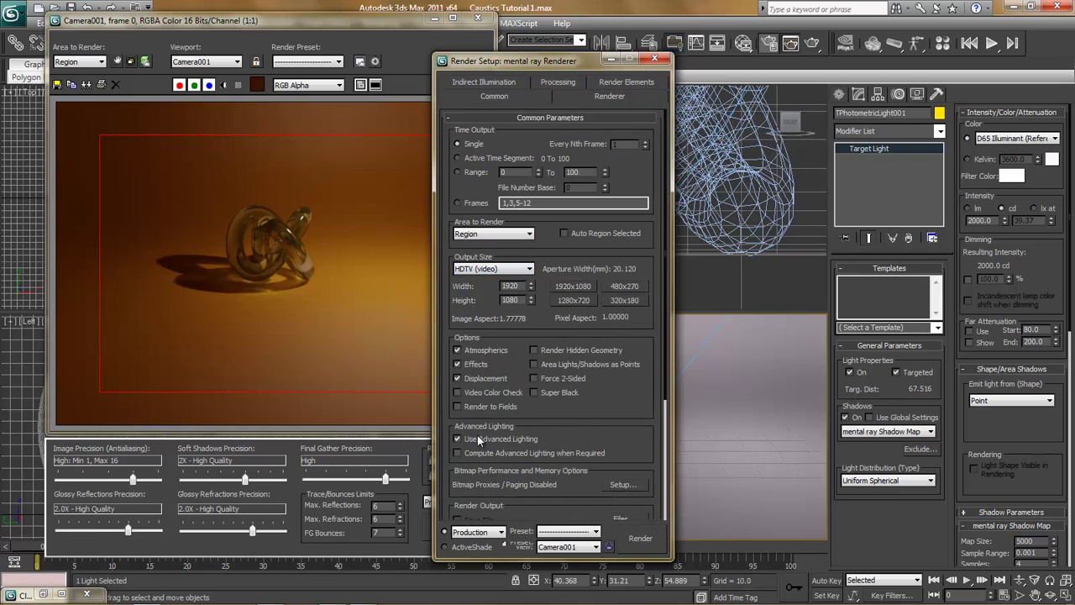
click(580, 301)
click(72, 10)
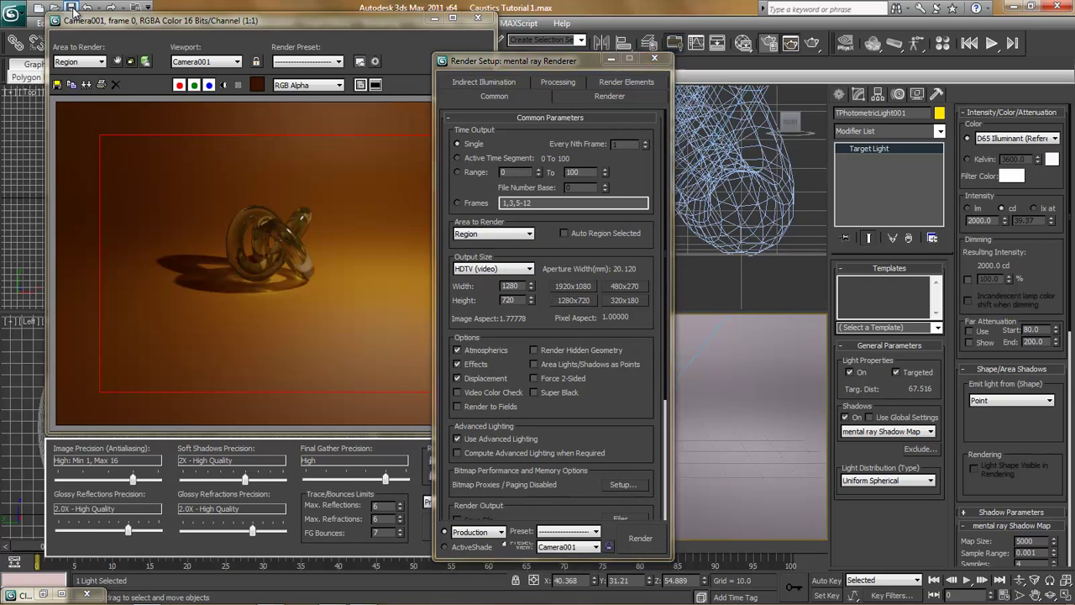
click(634, 538)
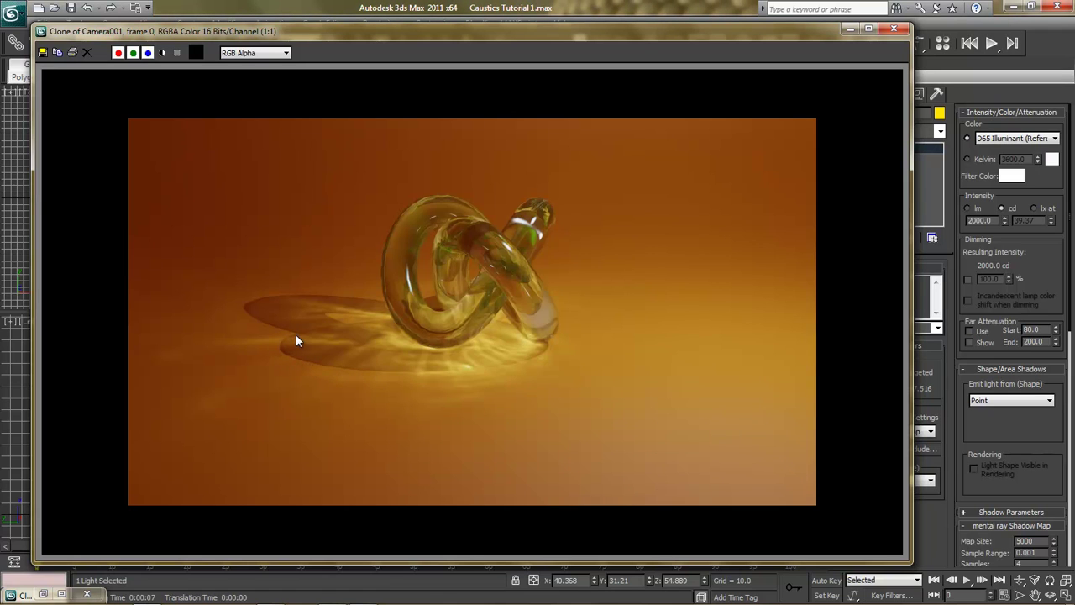
Step: Close the finished render and add a TurboSmooth modifier to the torus knot
click(894, 29)
click(723, 182)
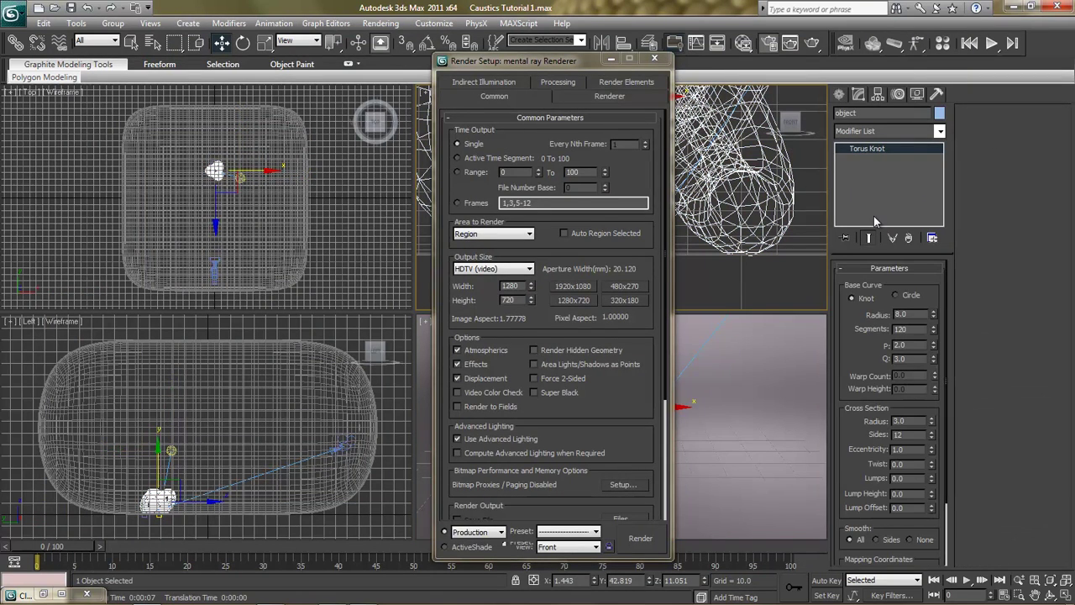
drag(856, 369, 861, 269)
click(939, 131)
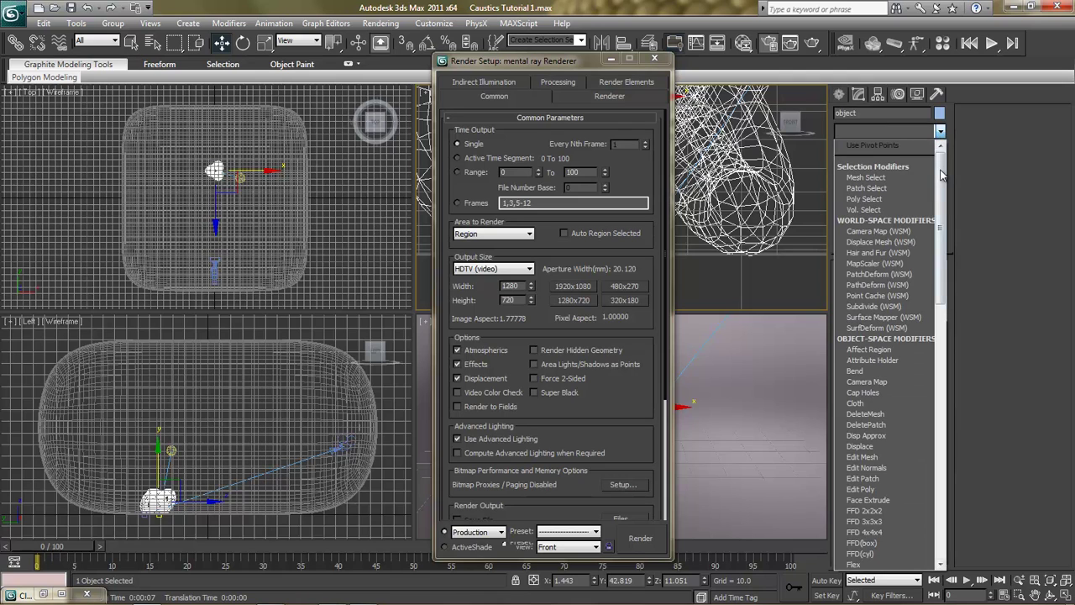
drag(942, 174, 937, 437)
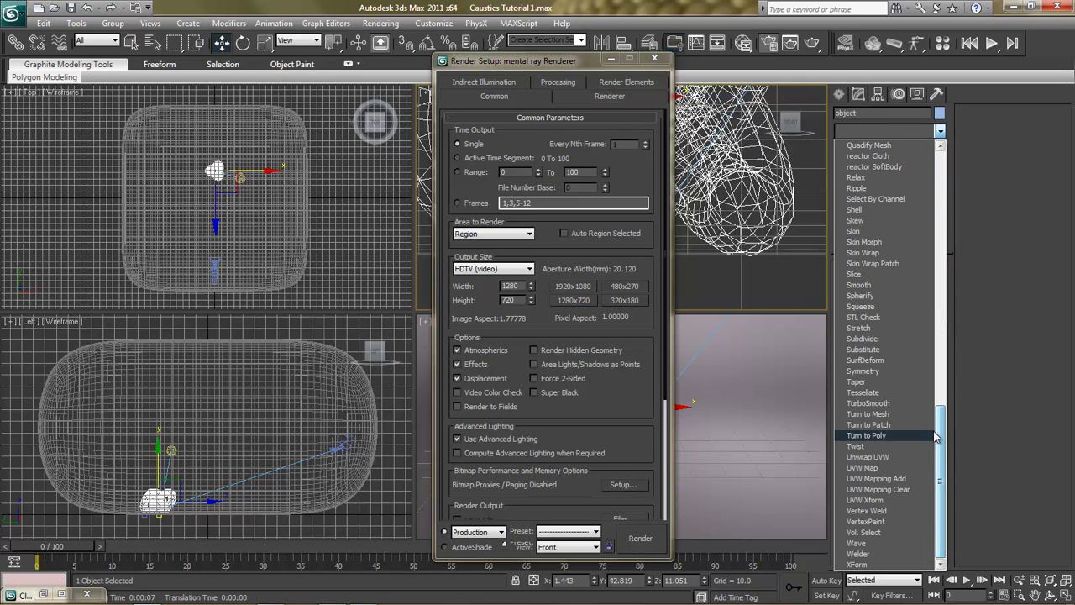
click(888, 405)
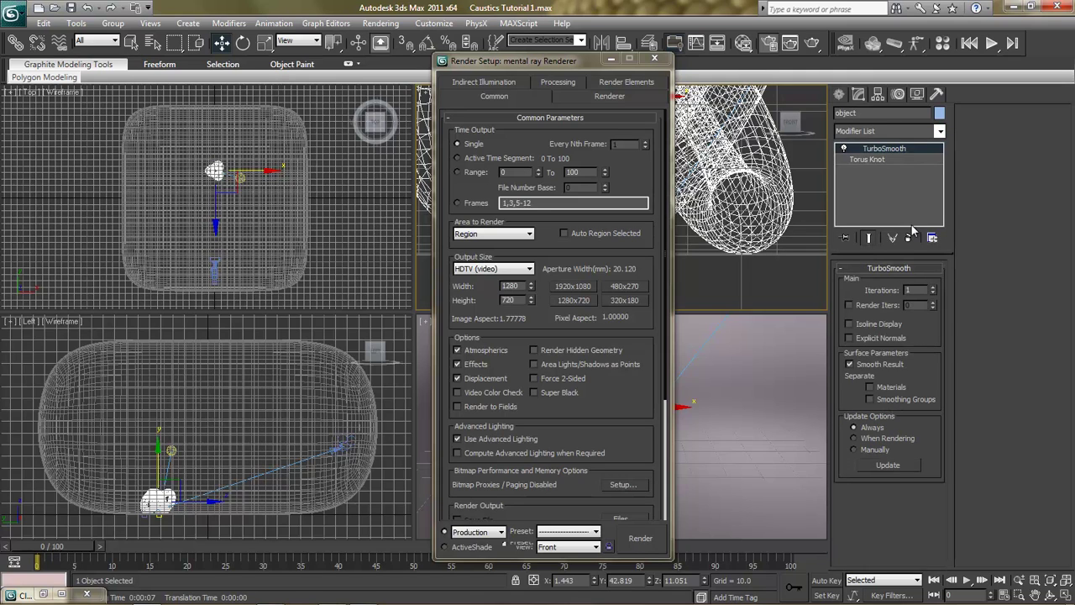
Step: Set TurboSmooth to 1 viewport iteration with Render Iters enabled at 4
click(933, 288)
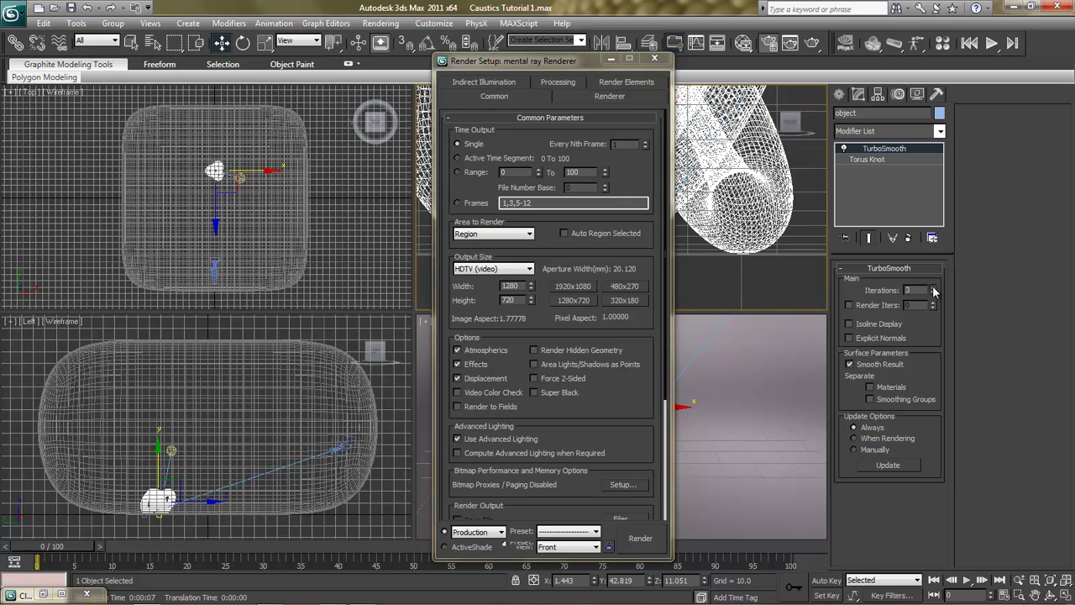
click(933, 288)
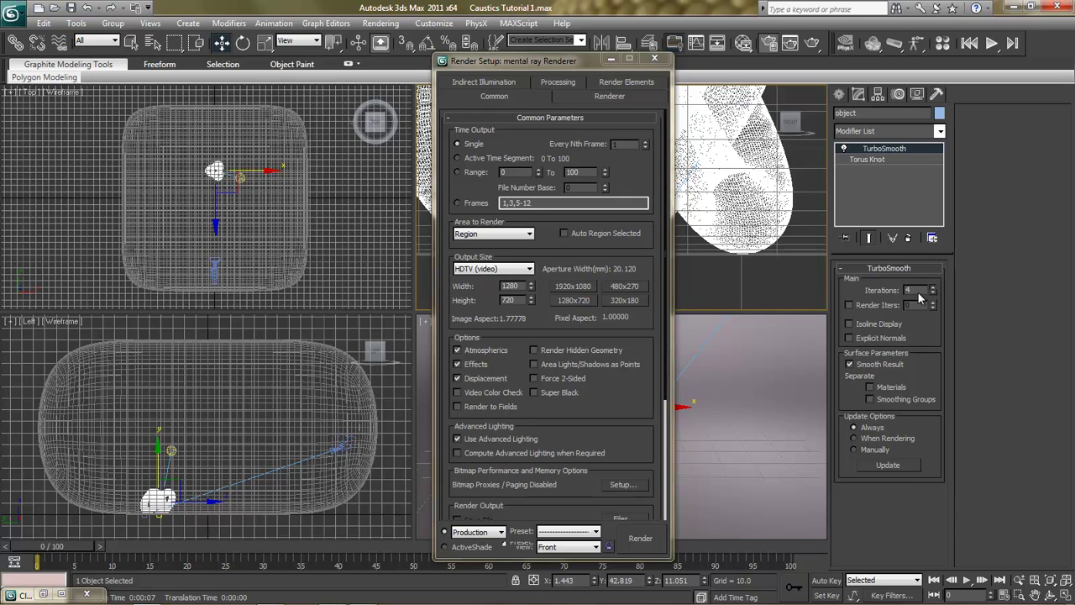
click(849, 304)
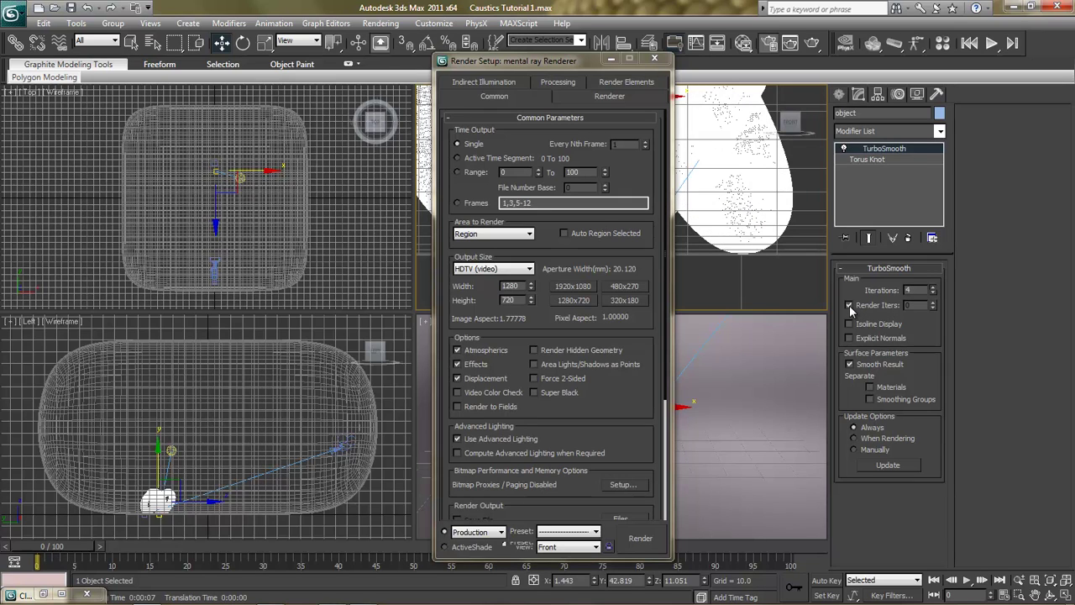
key(ctrl+z)
click(934, 293)
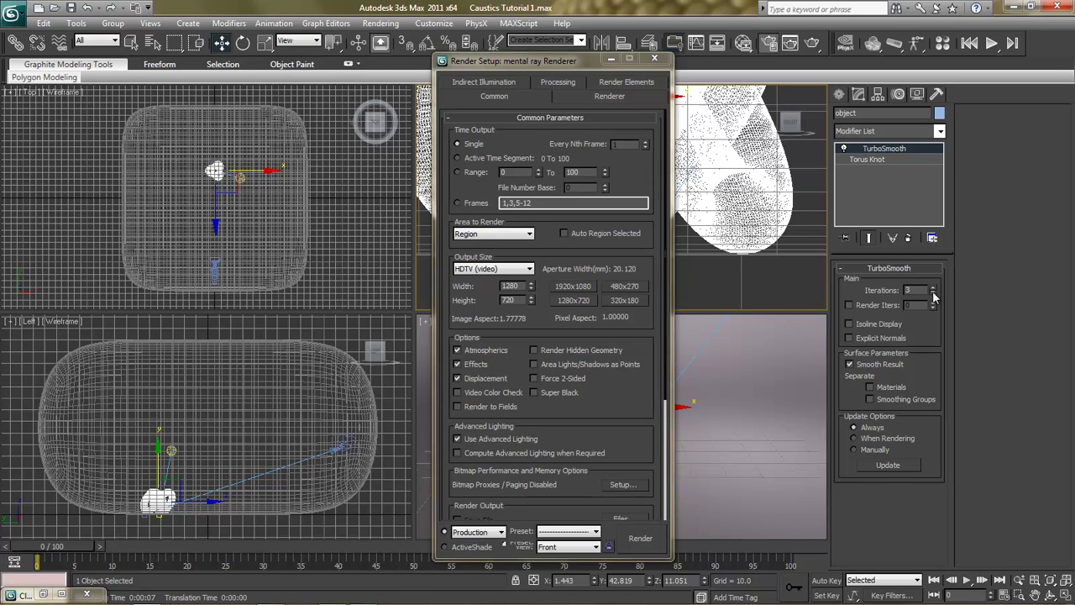
click(934, 293)
click(849, 305)
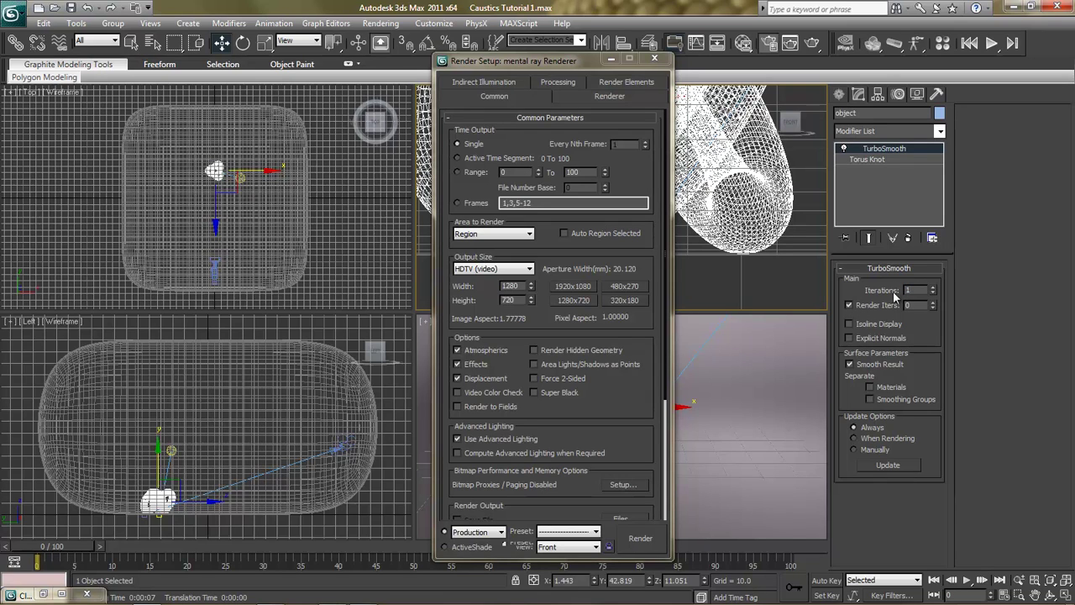
click(914, 305)
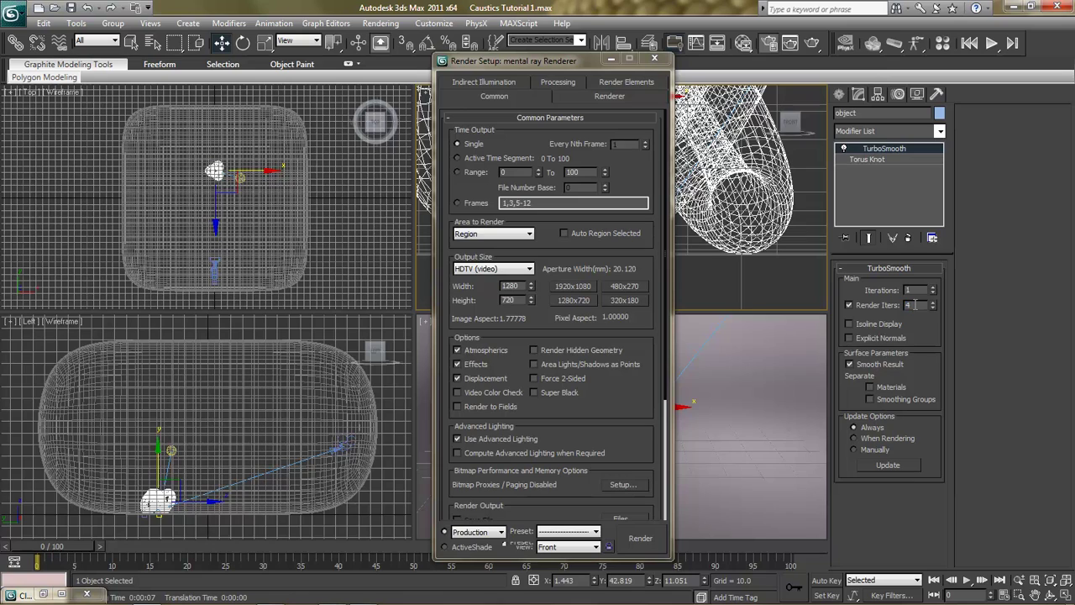
key(Return)
click(922, 320)
Step: Test-render, close the render windows and move Render Setup aside to uncover the viewports
click(611, 388)
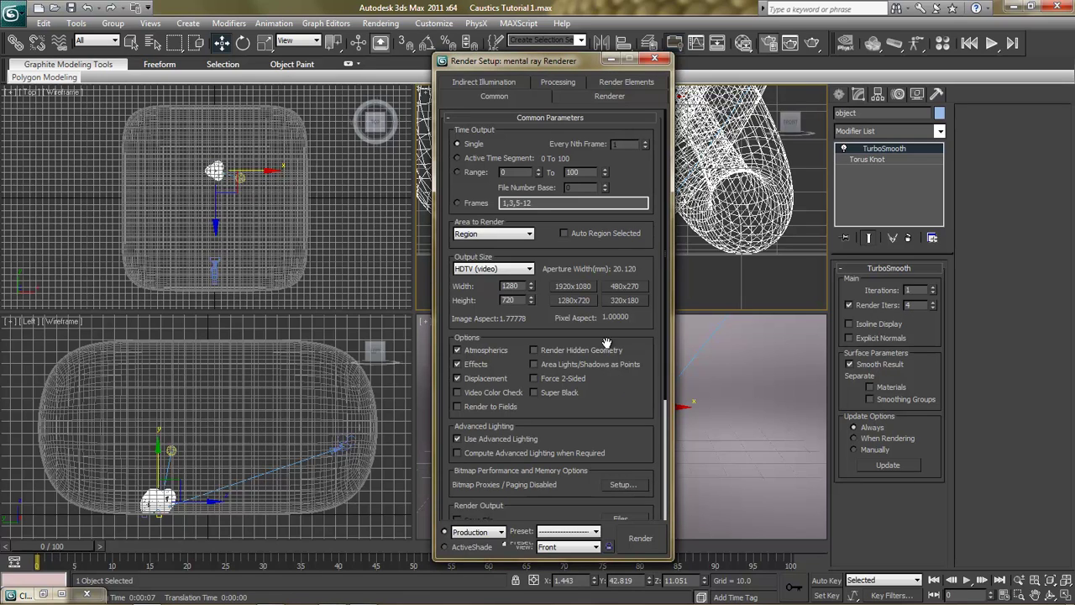
click(788, 45)
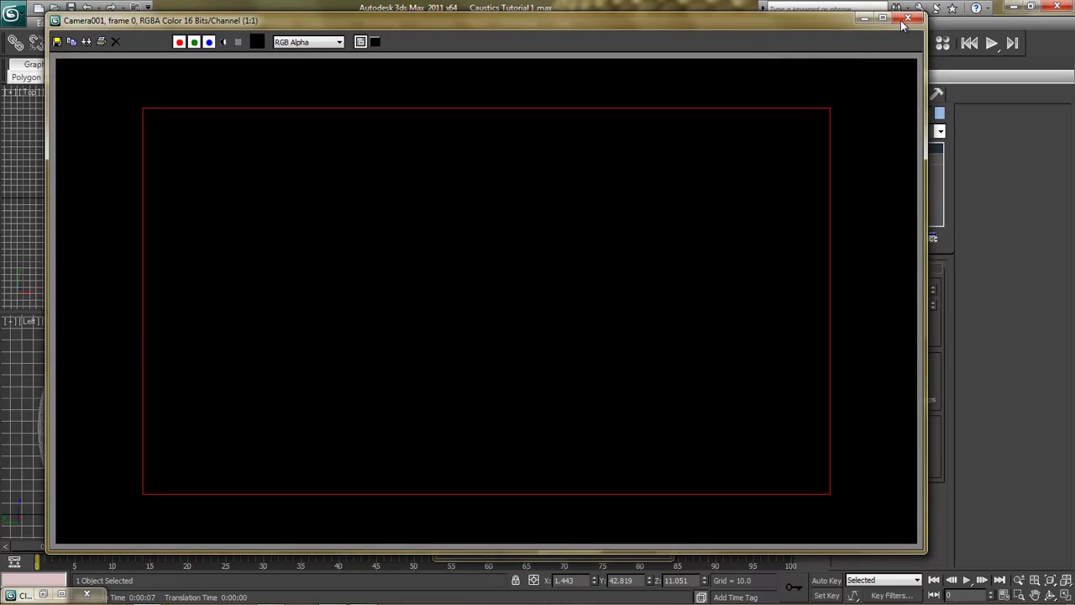
click(908, 18)
click(57, 593)
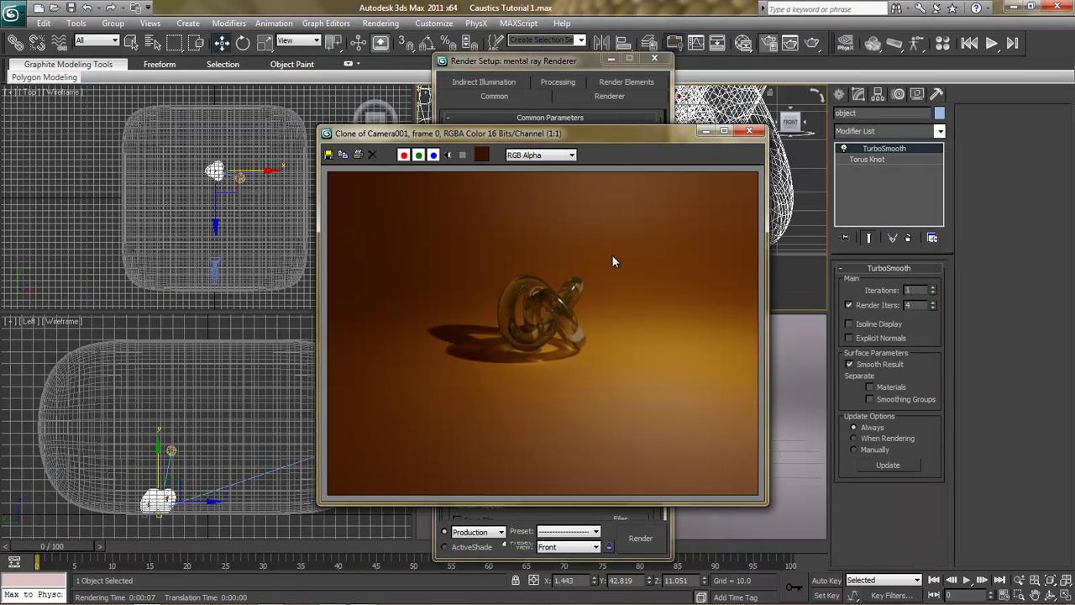
click(749, 132)
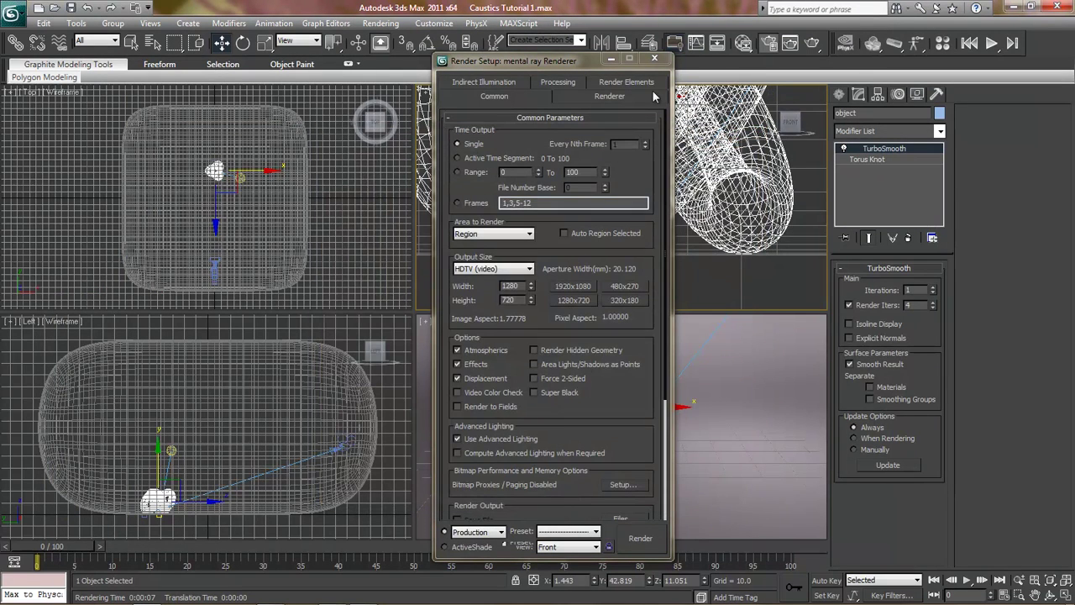
drag(564, 67, 296, 48)
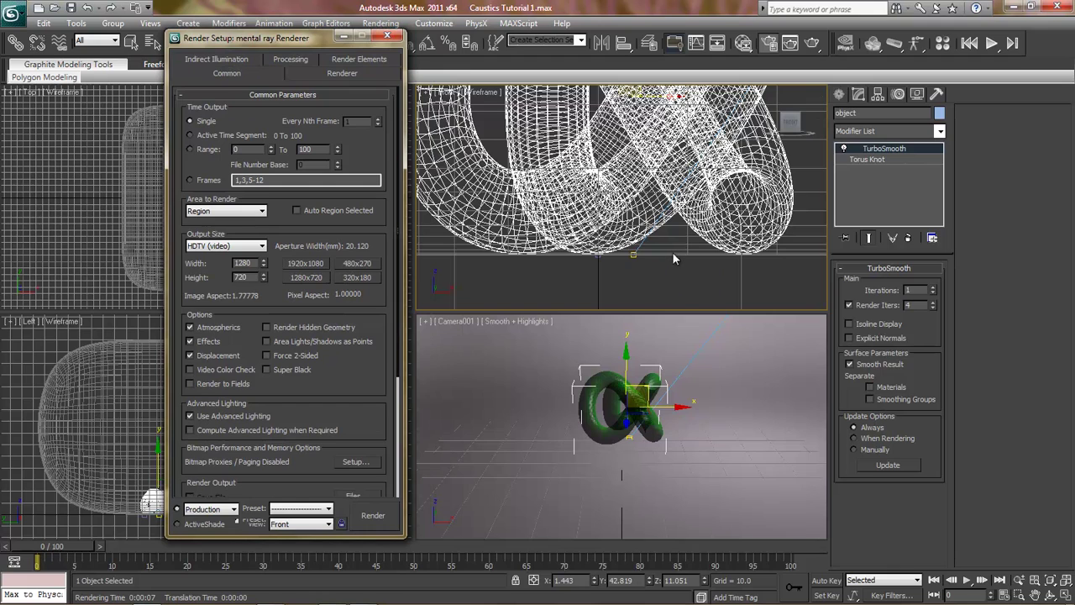
Step: Select TPhotometricLight001 via Select From Scene and review its intensity and shadow rollouts
click(755, 442)
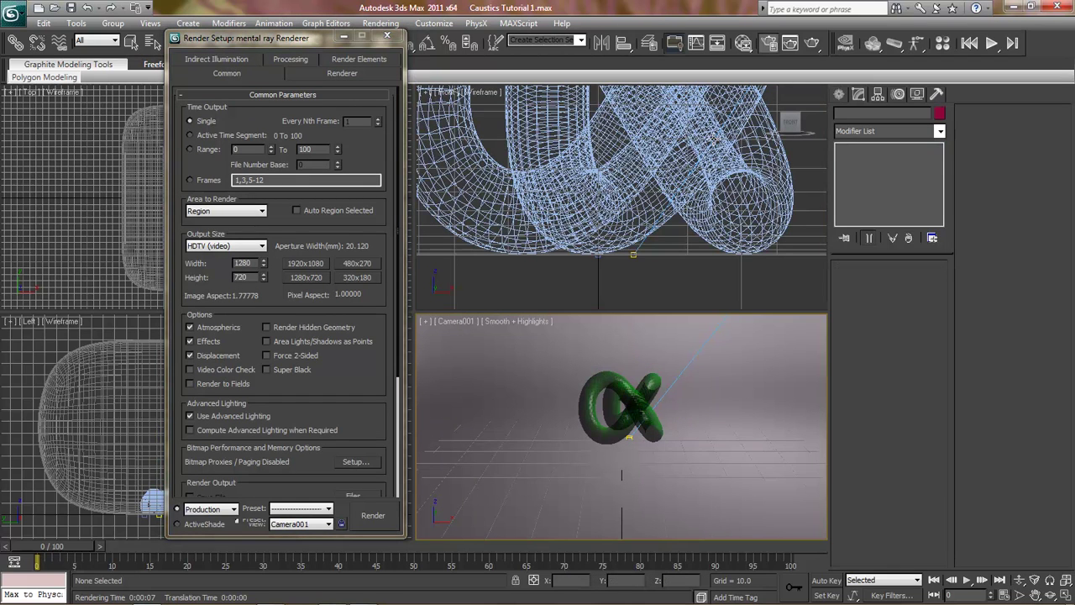
click(628, 391)
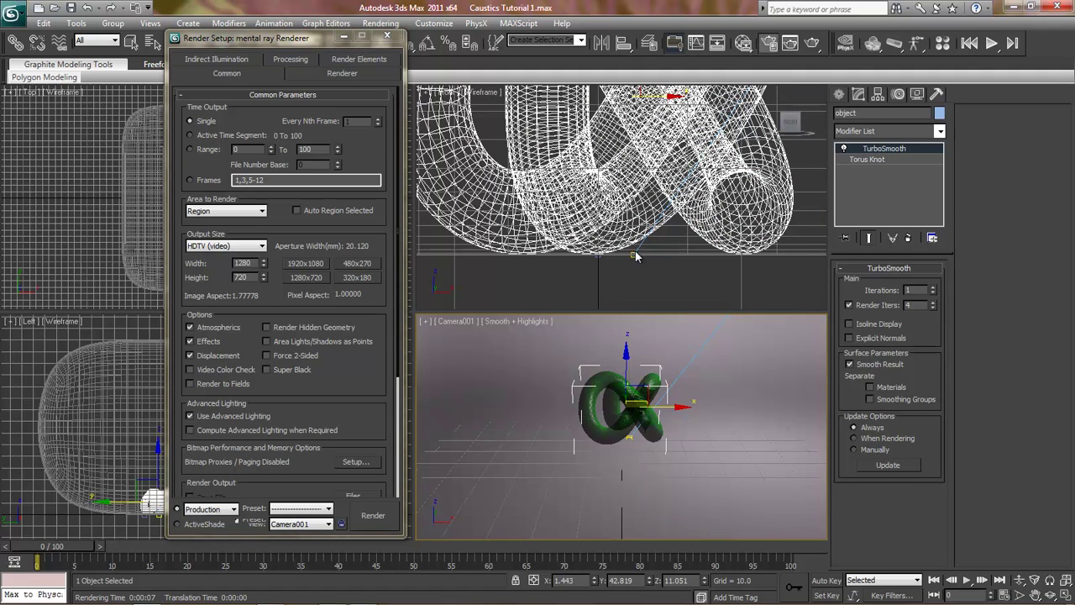
key(h)
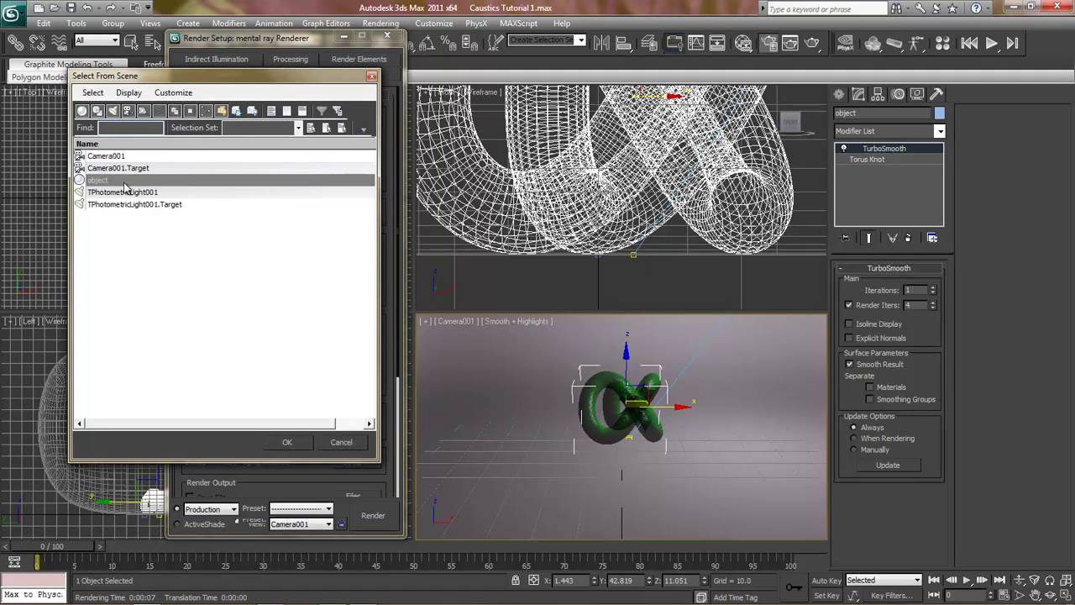
click(118, 193)
click(287, 441)
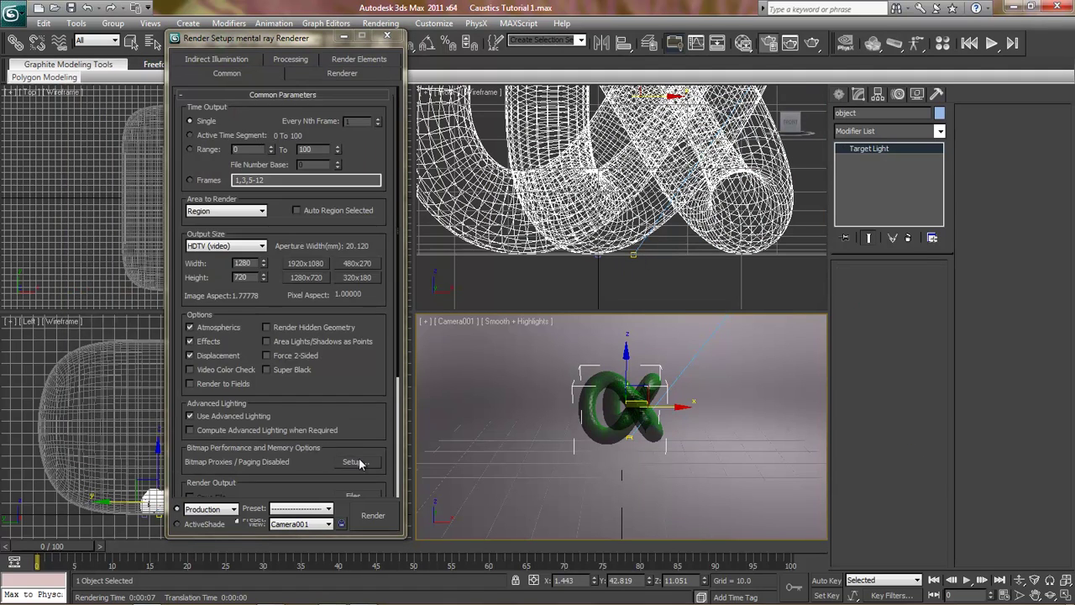
drag(1015, 447, 1024, 179)
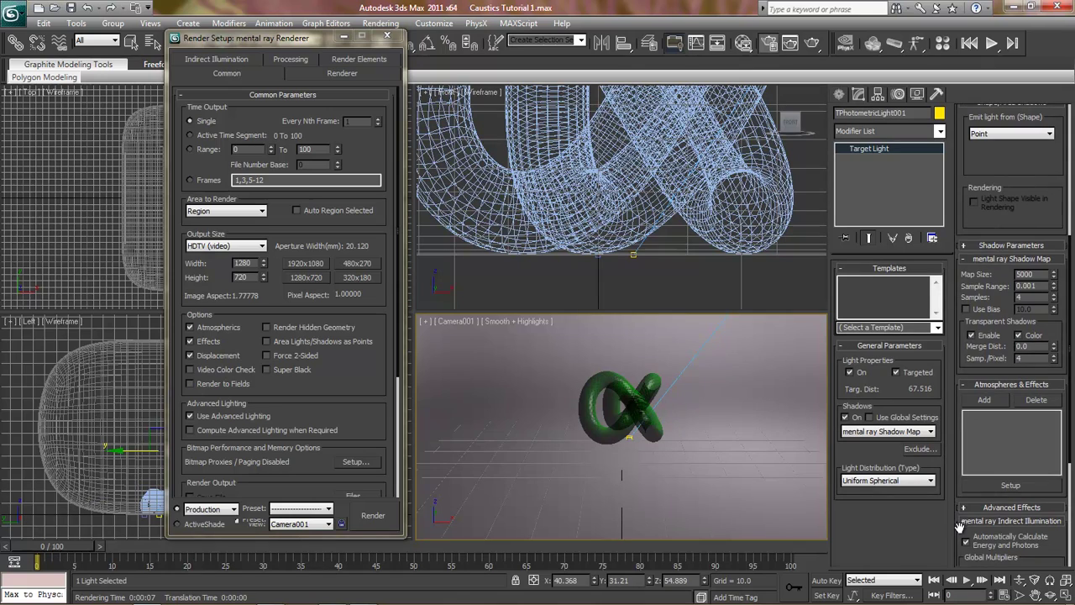
drag(959, 524, 1008, 291)
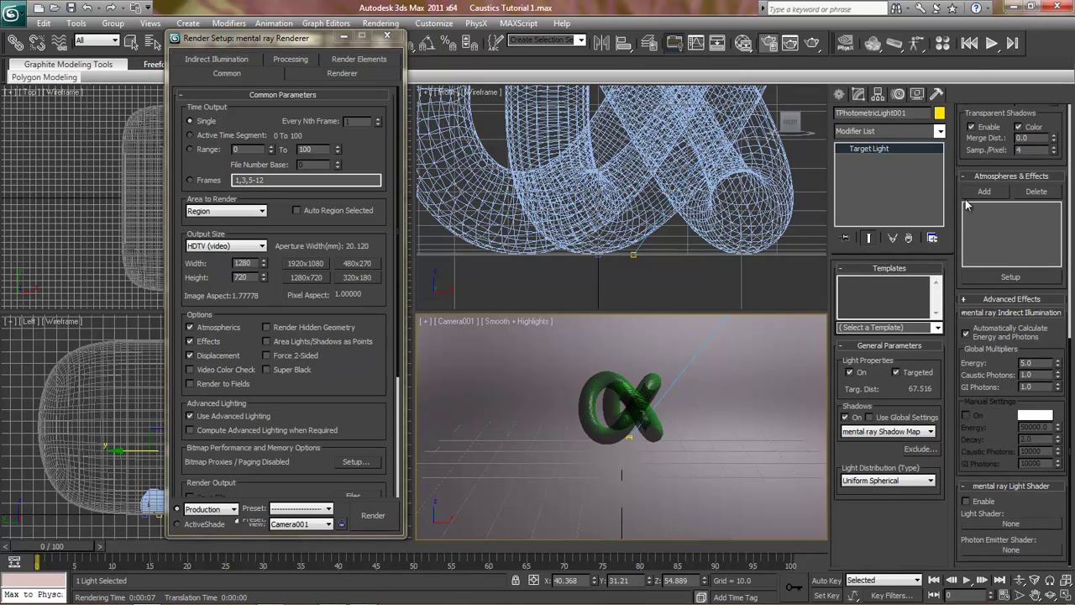
drag(957, 169, 958, 539)
drag(1053, 135, 1039, 237)
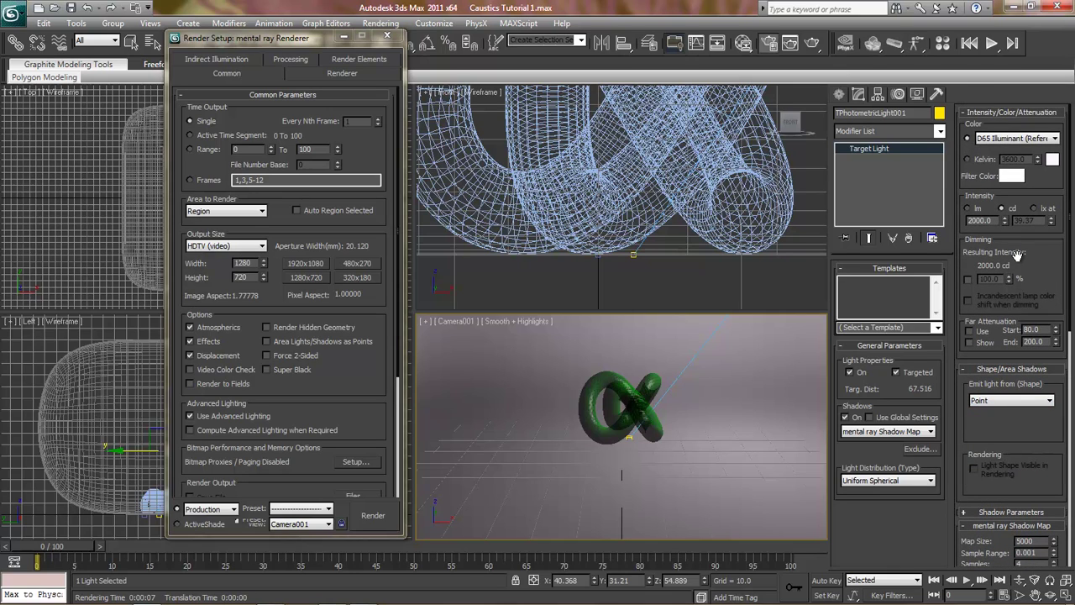
mouse_move(768, 602)
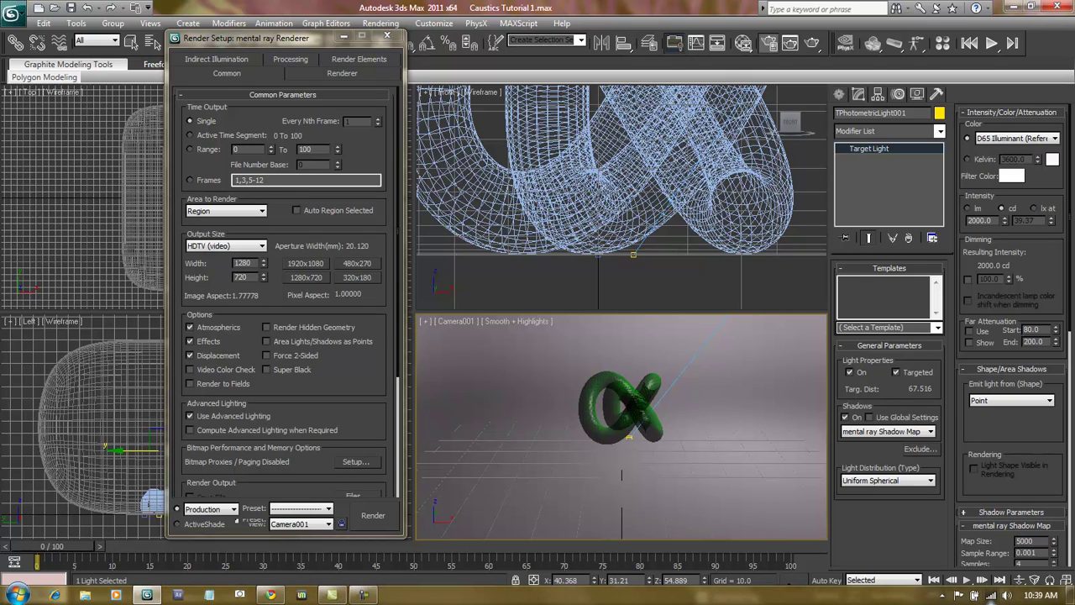